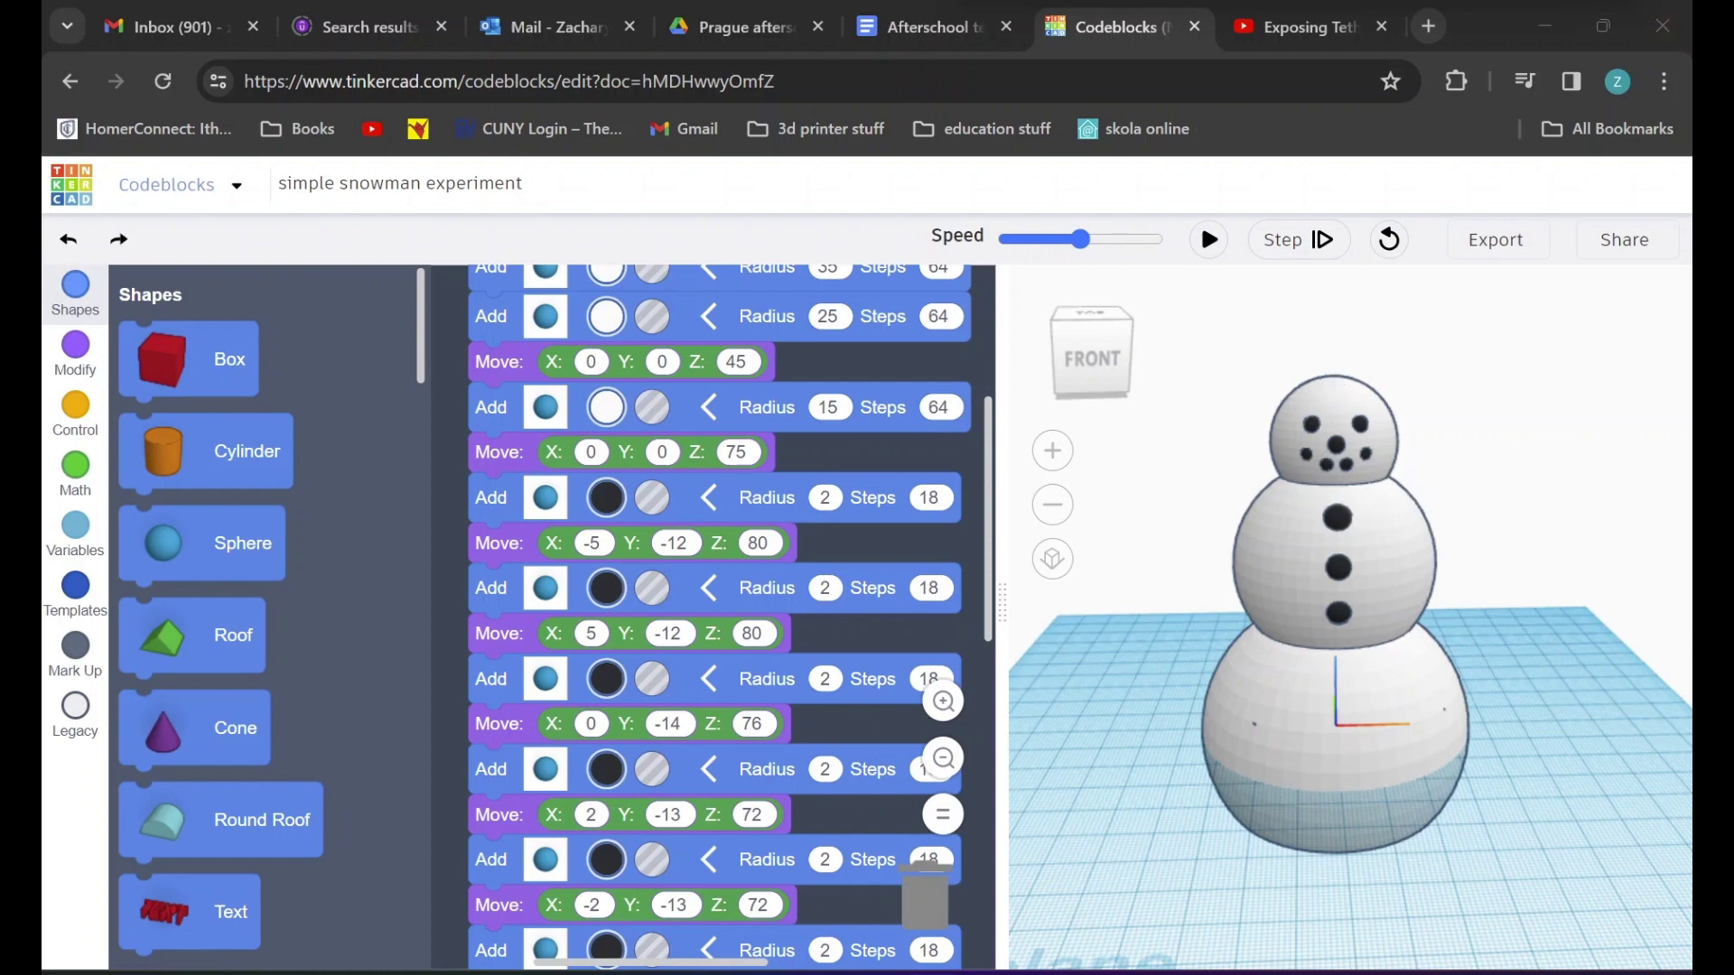
# Create a new Codeblocks design from the Tinkercad dashboard
pyautogui.click(1552, 25)
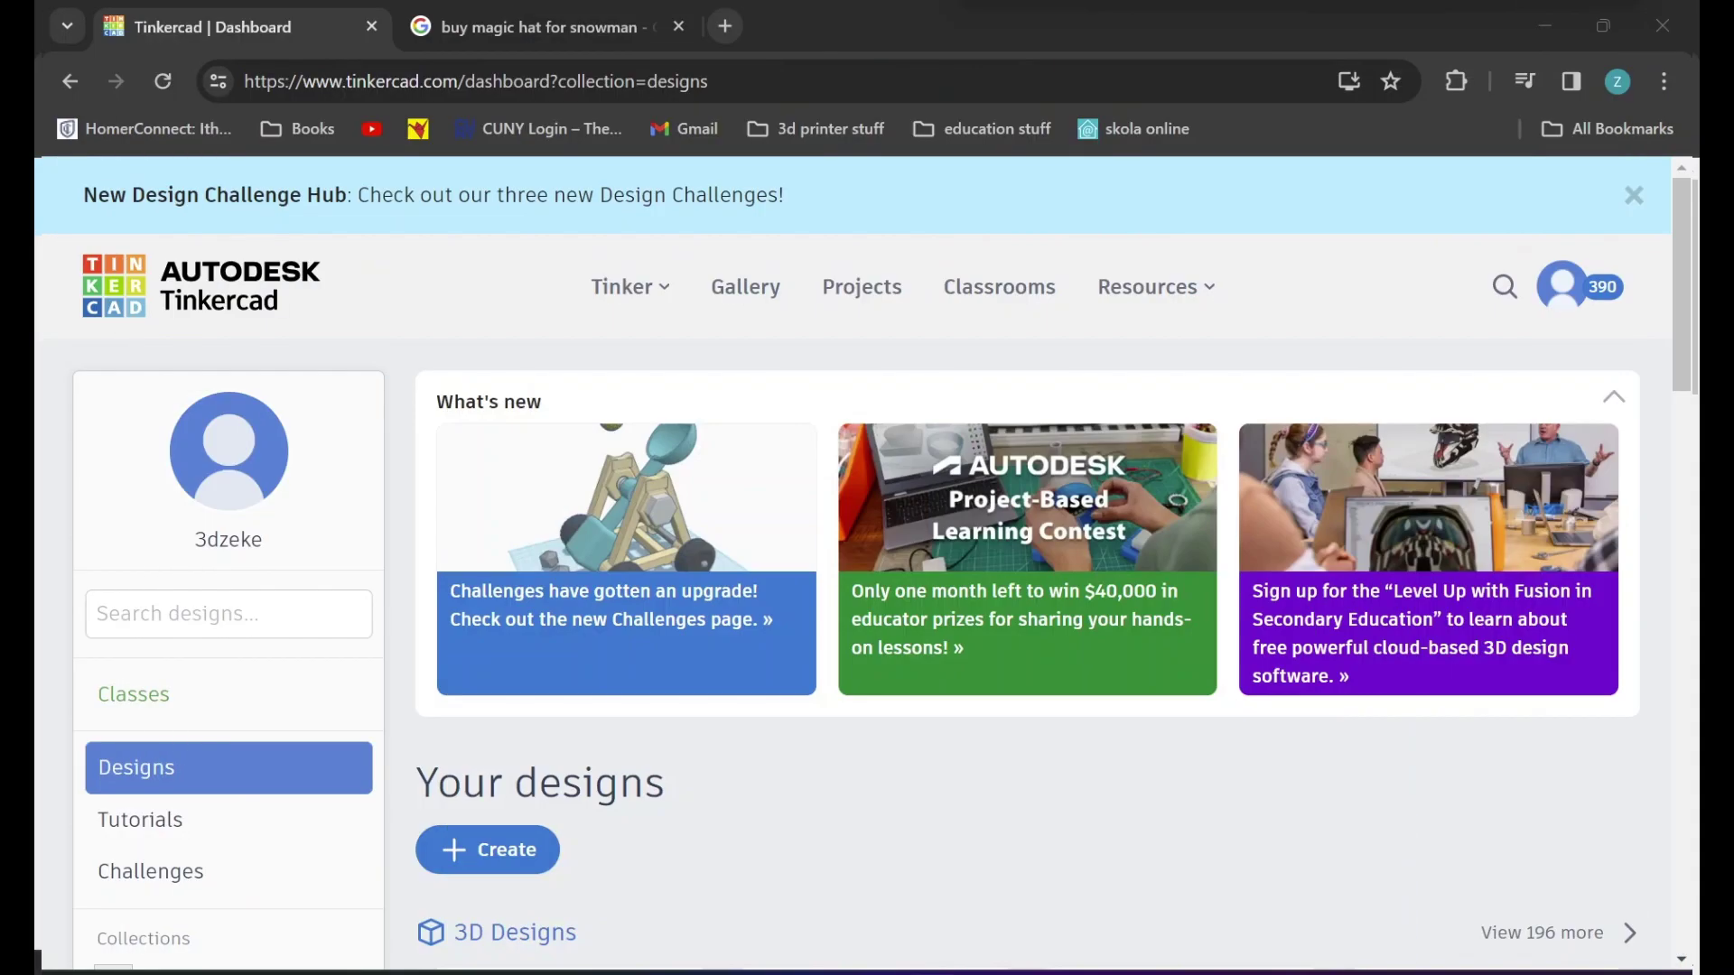
pyautogui.scroll(-3, 557, 712)
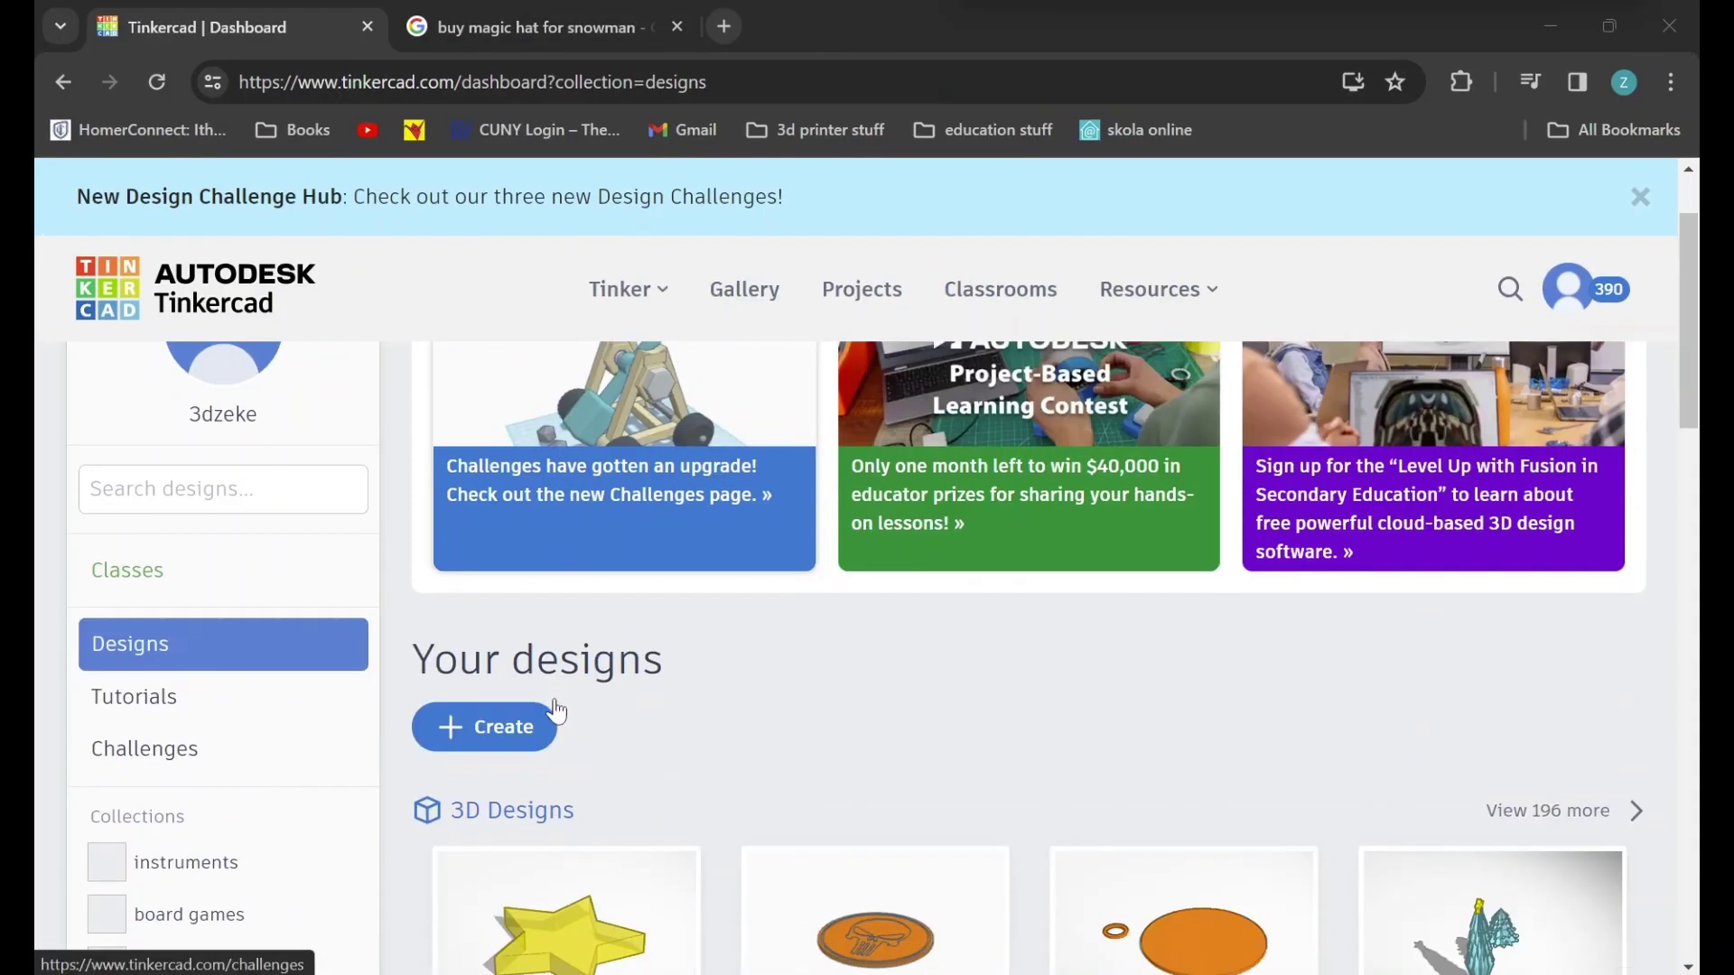
pyautogui.click(515, 623)
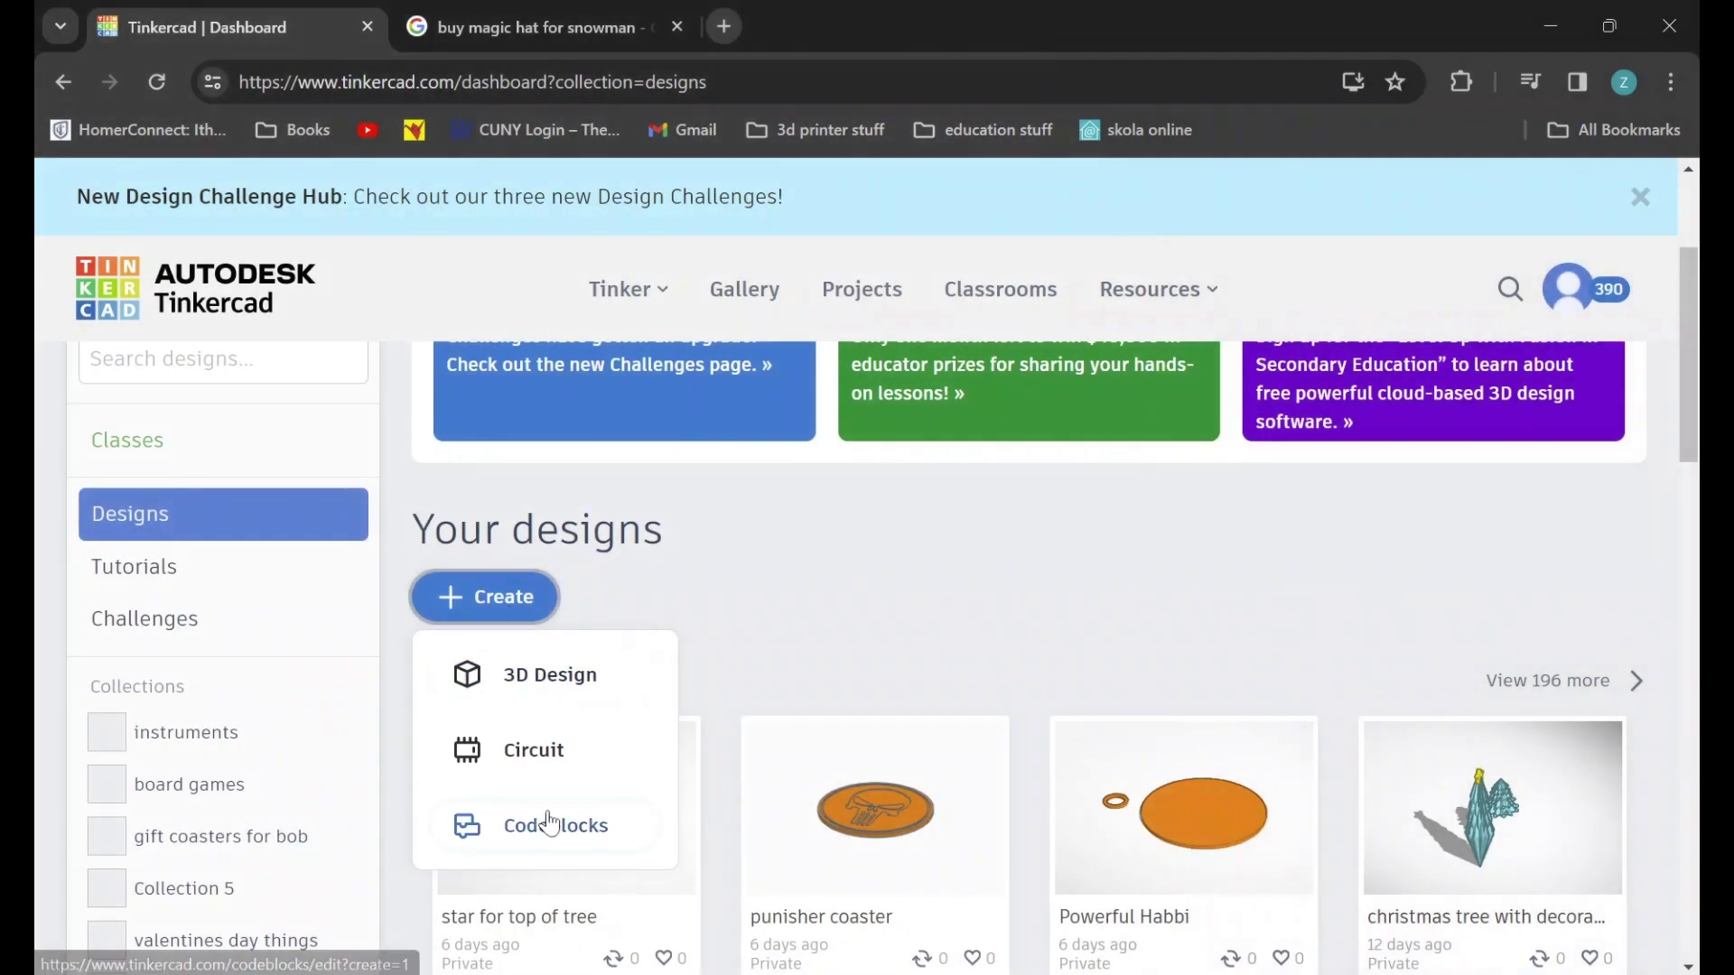
pyautogui.click(549, 824)
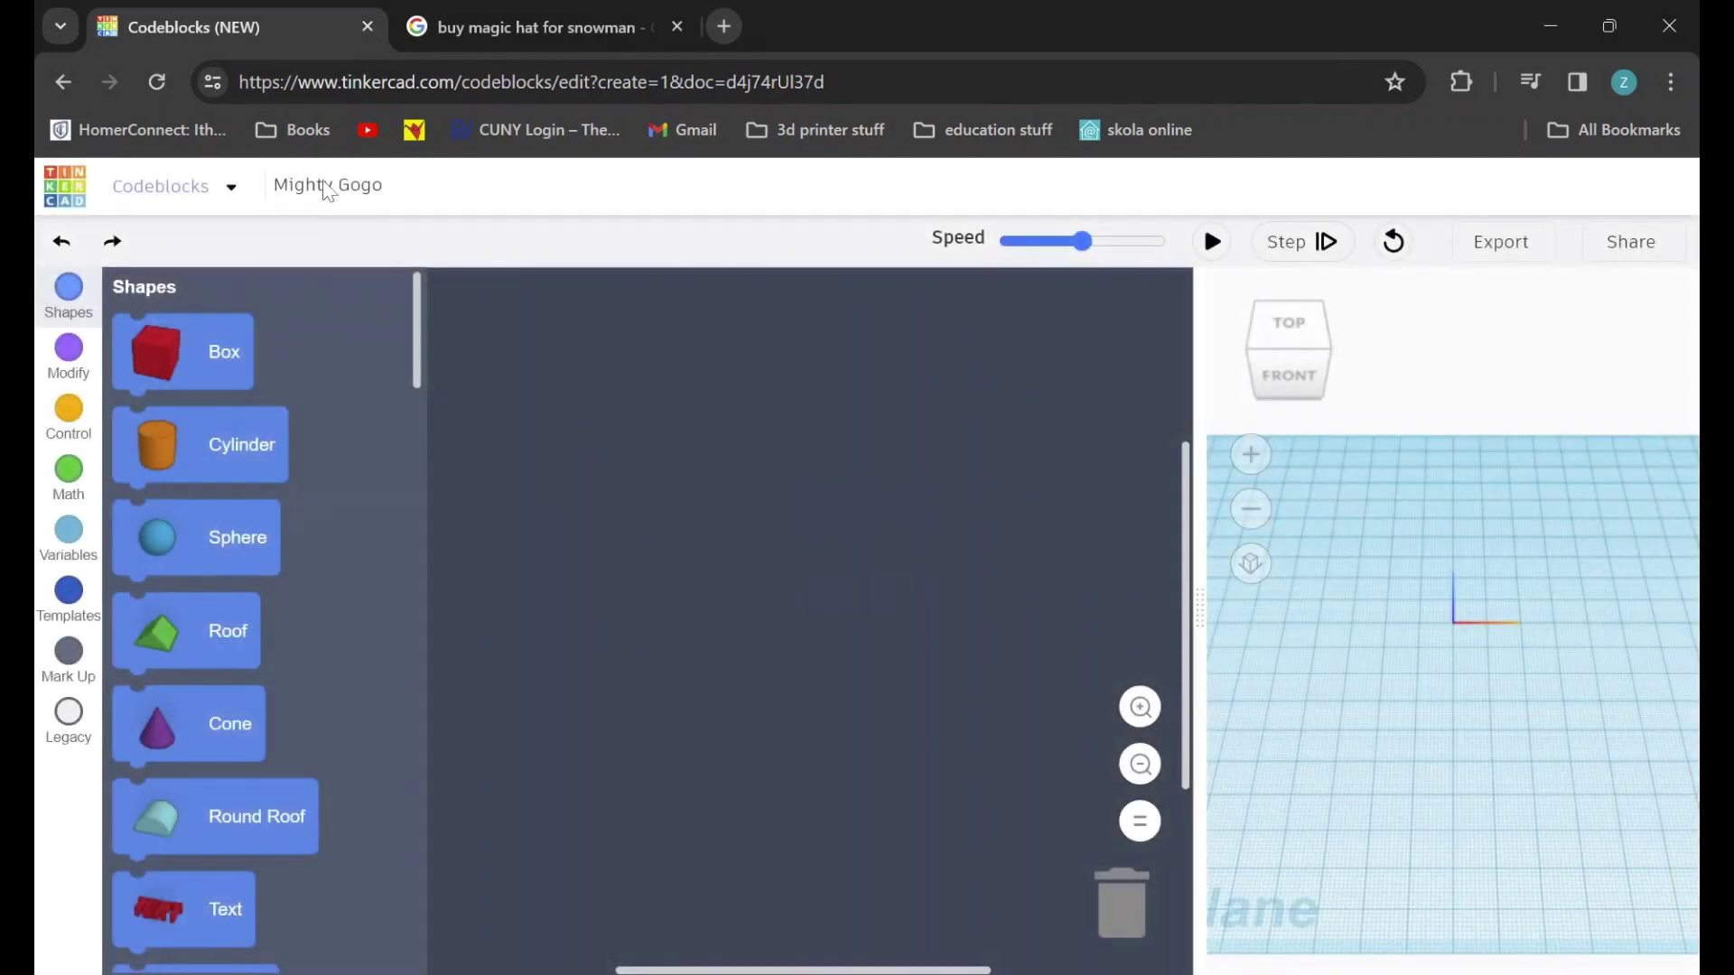
# Rename the design as snowball
pyautogui.click(329, 185)
pyautogui.write('sna')
pyautogui.press('BackSpace')
pyautogui.write('owball')
pyautogui.press('Return')
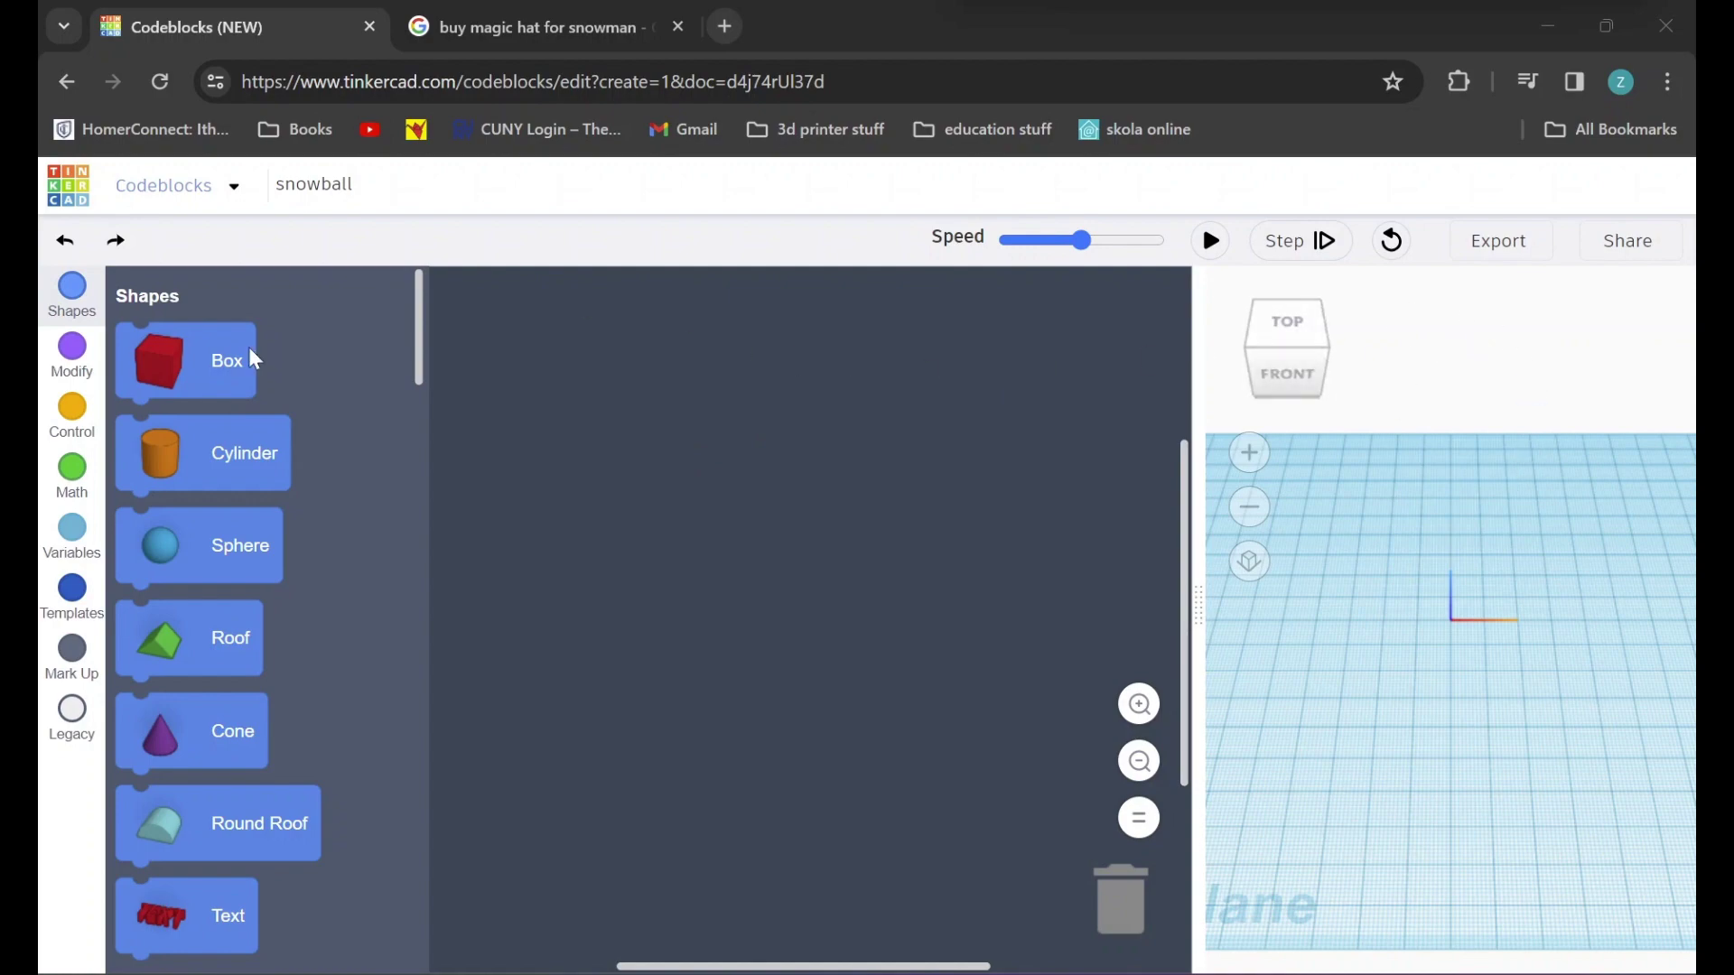
# Add a sphere block to the empty workspace with radius 35 and a solid white colour
pyautogui.click(80, 310)
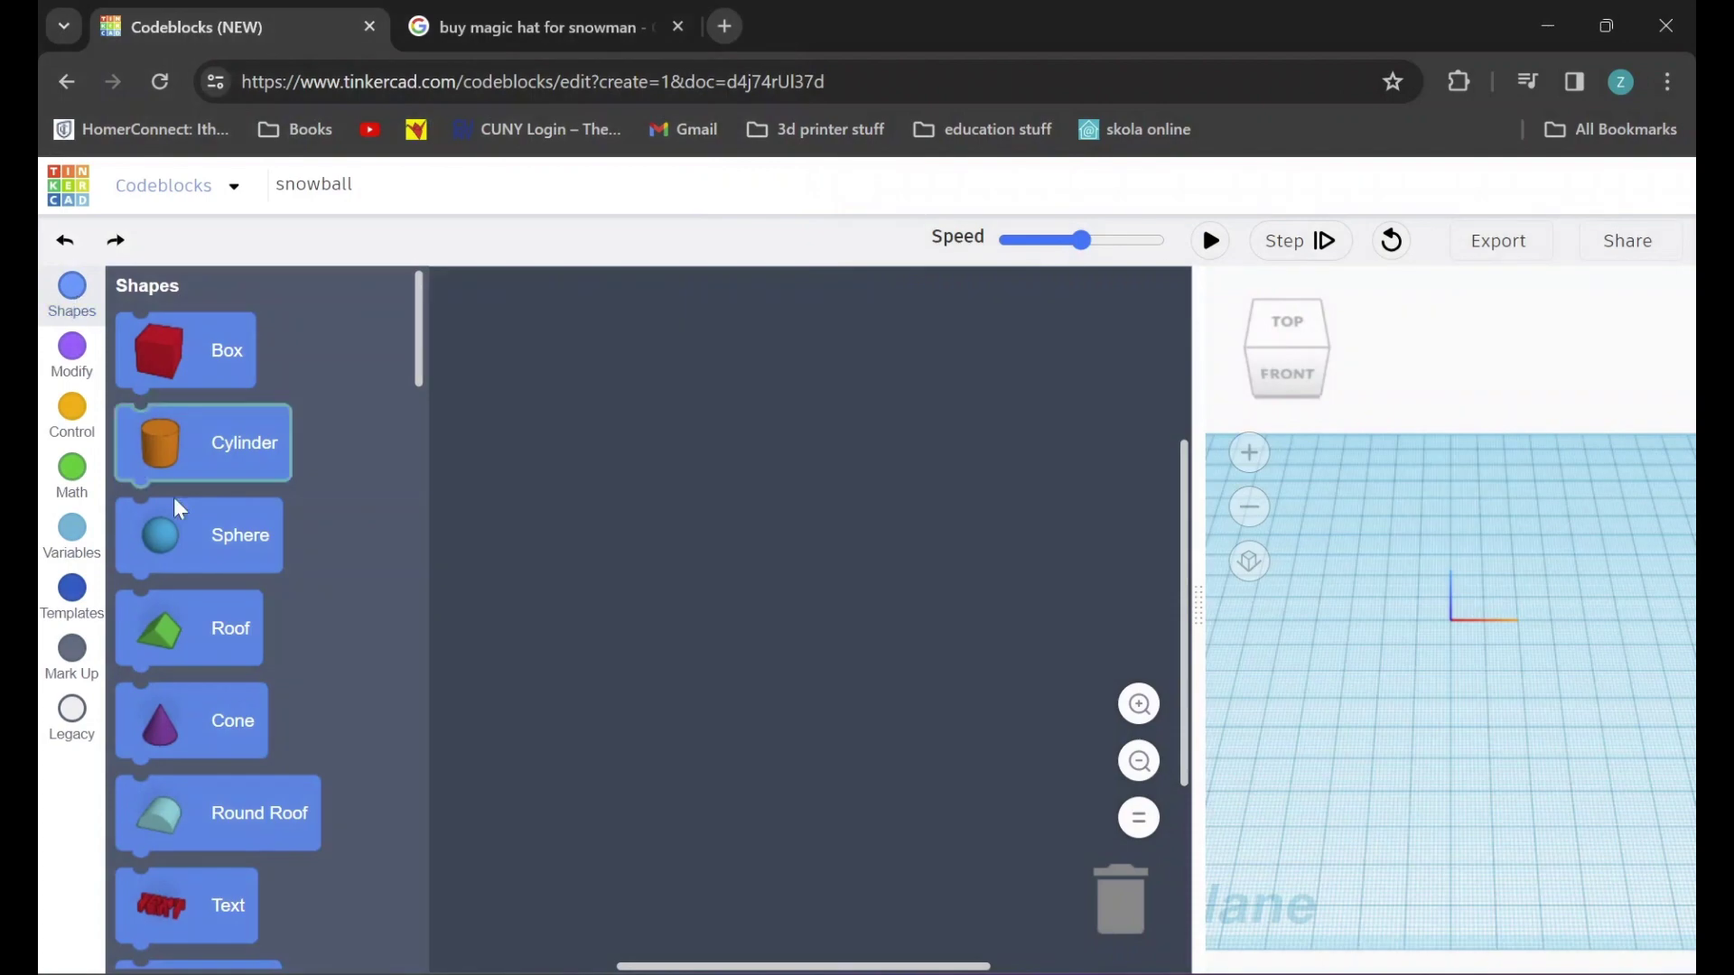
pyautogui.moveTo(177, 522); pyautogui.dragTo(522, 387)
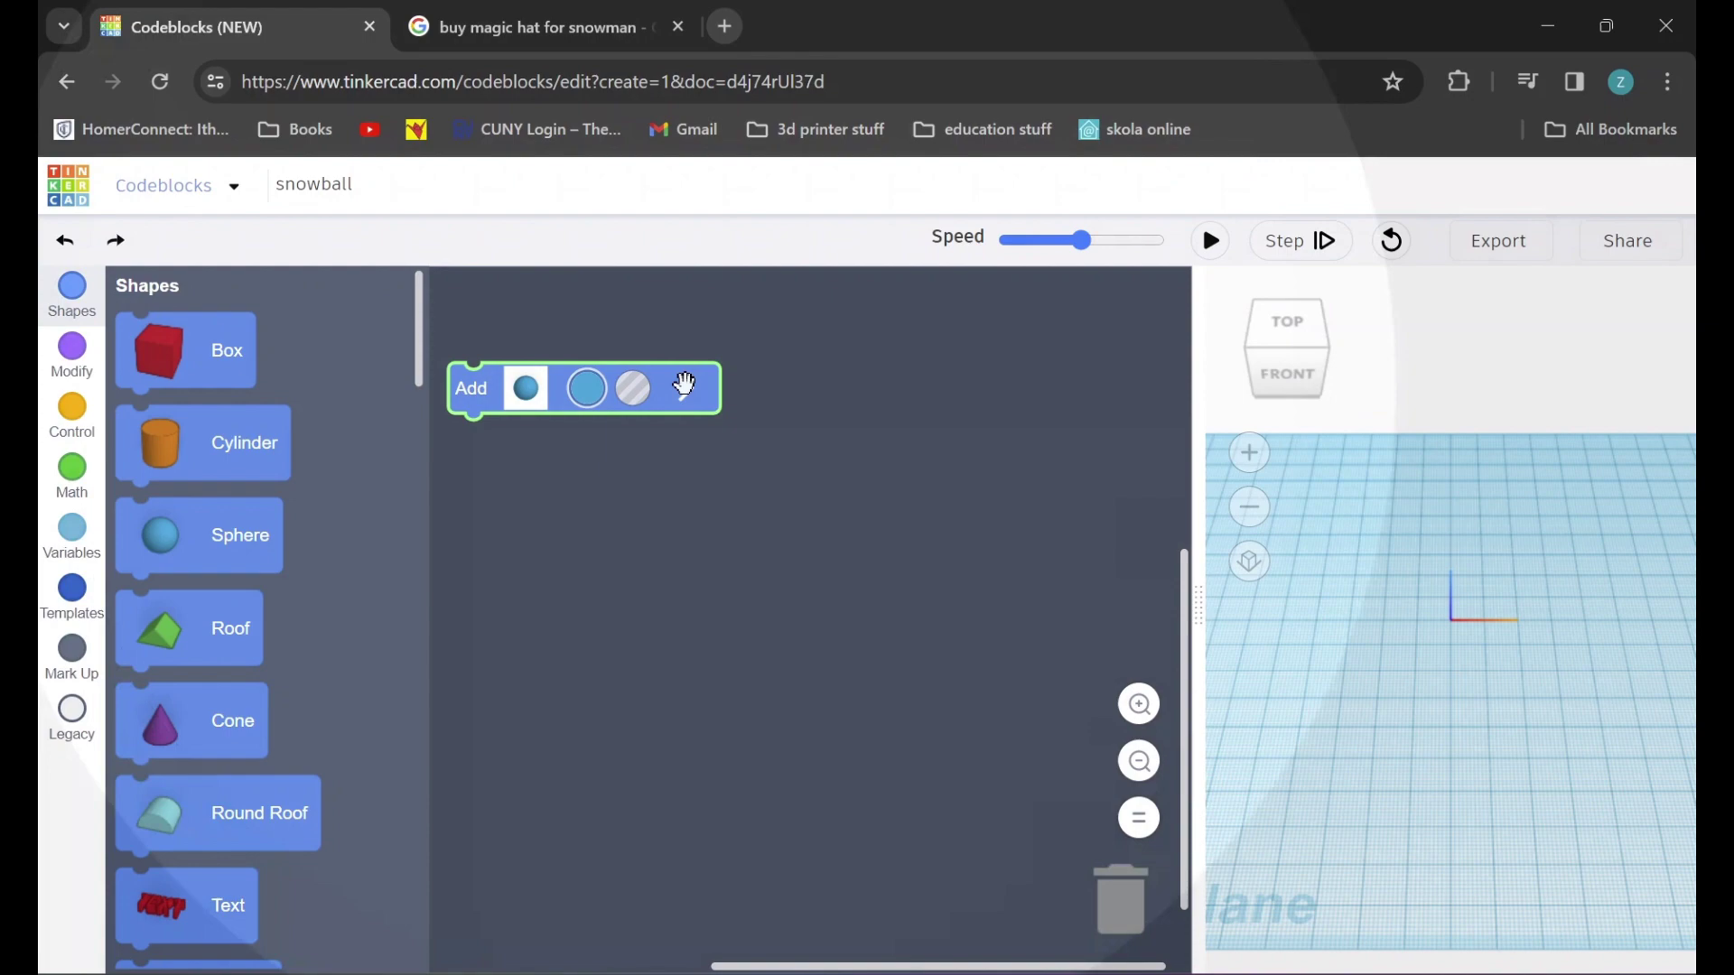
pyautogui.click(689, 389)
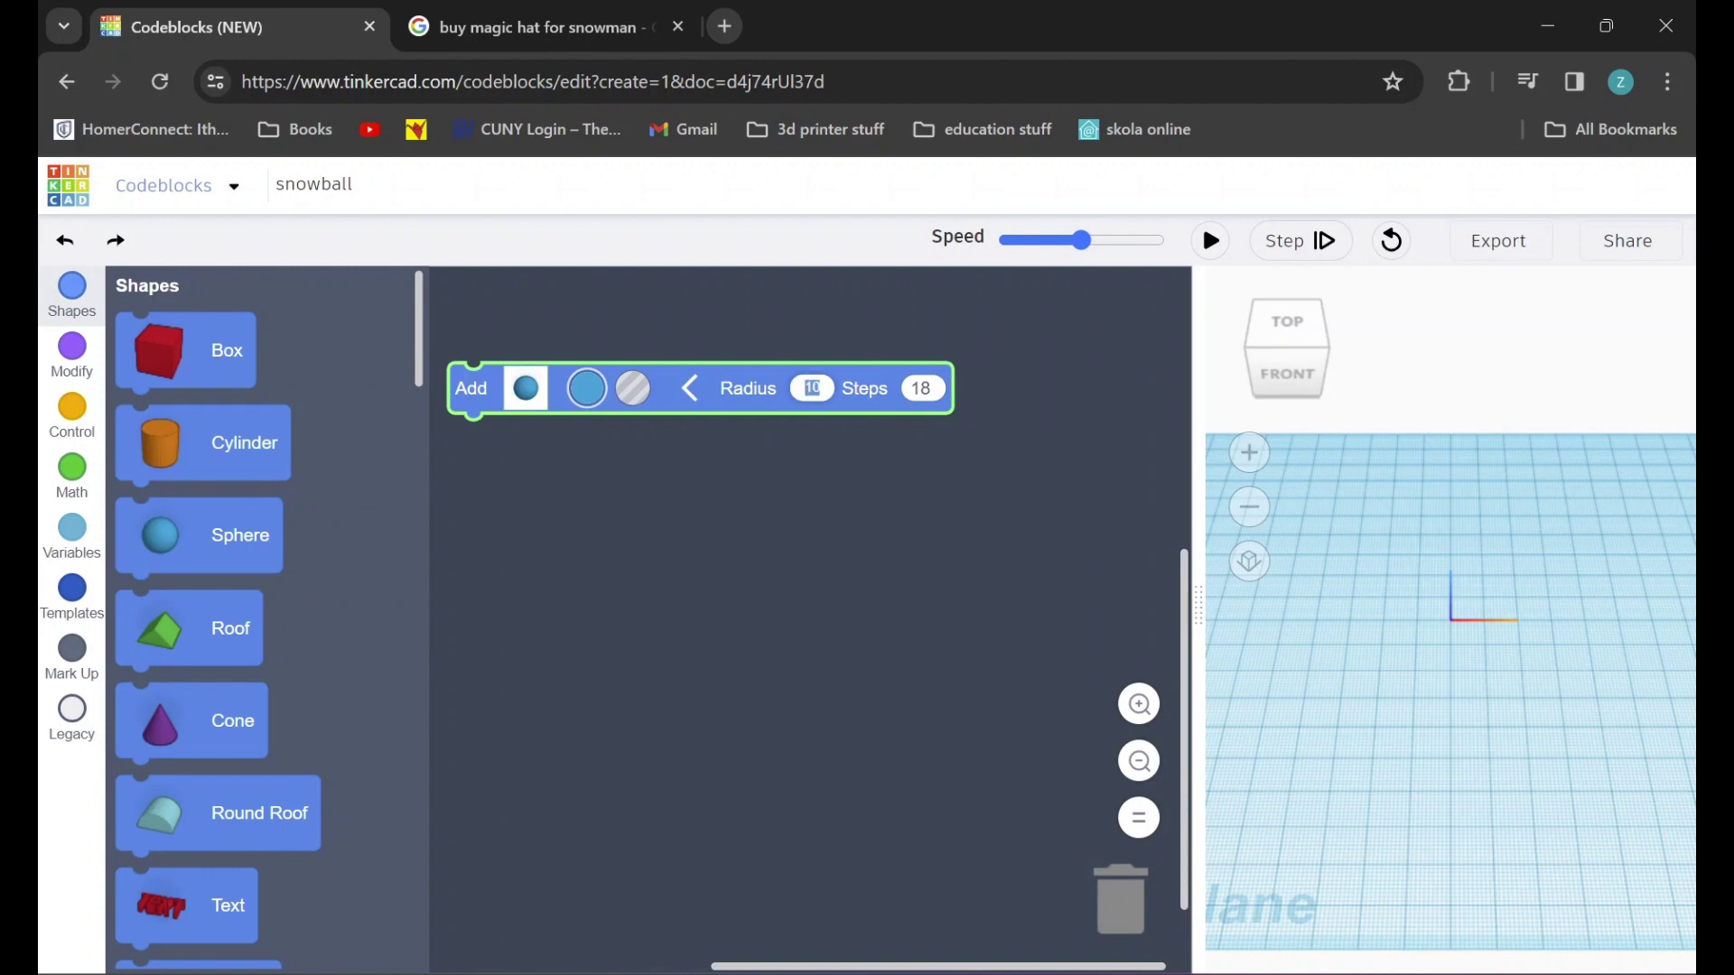
pyautogui.write('35')
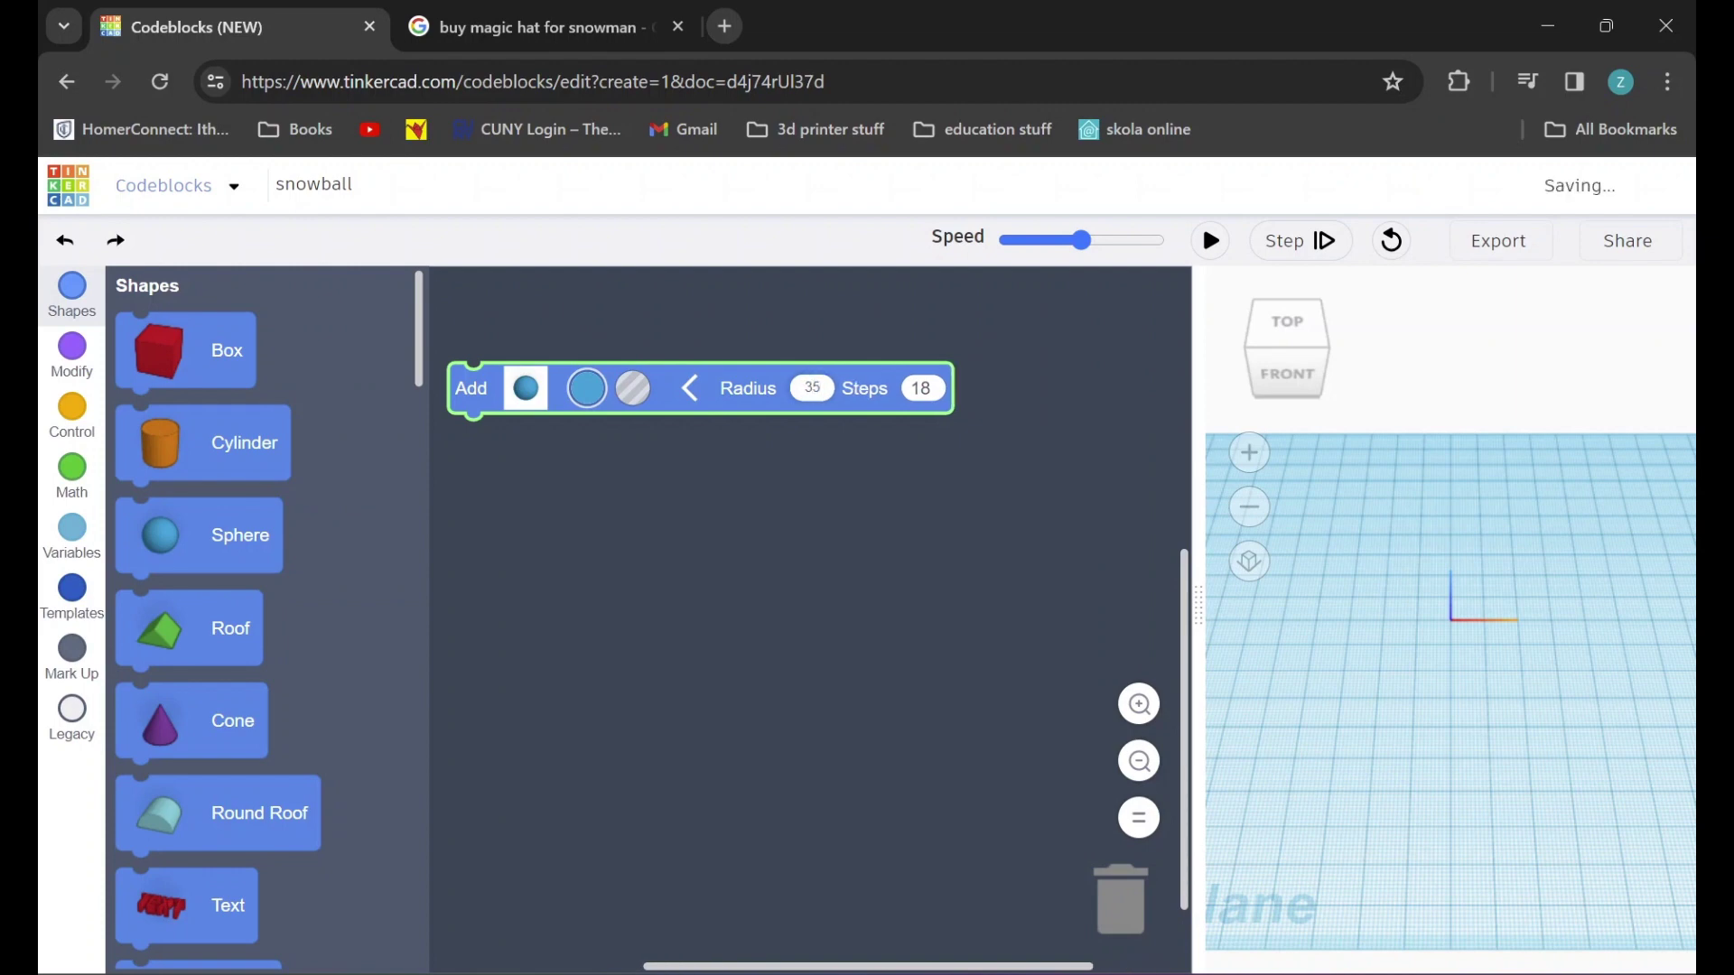
pyautogui.click(589, 389)
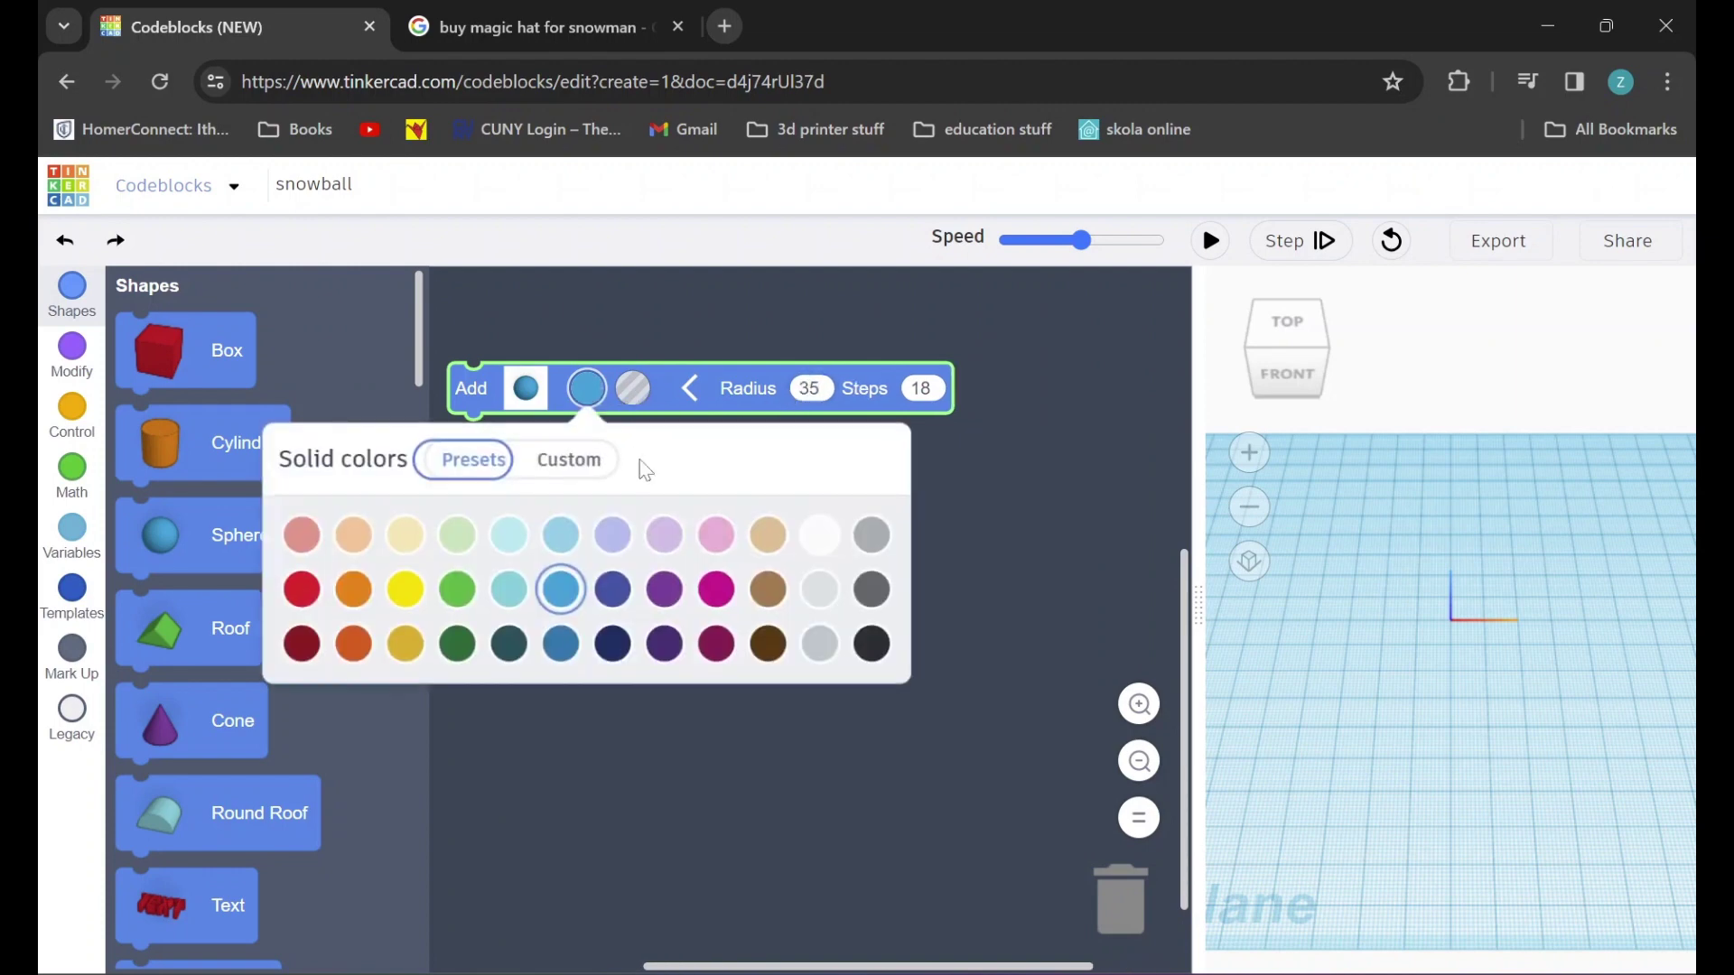
pyautogui.click(820, 537)
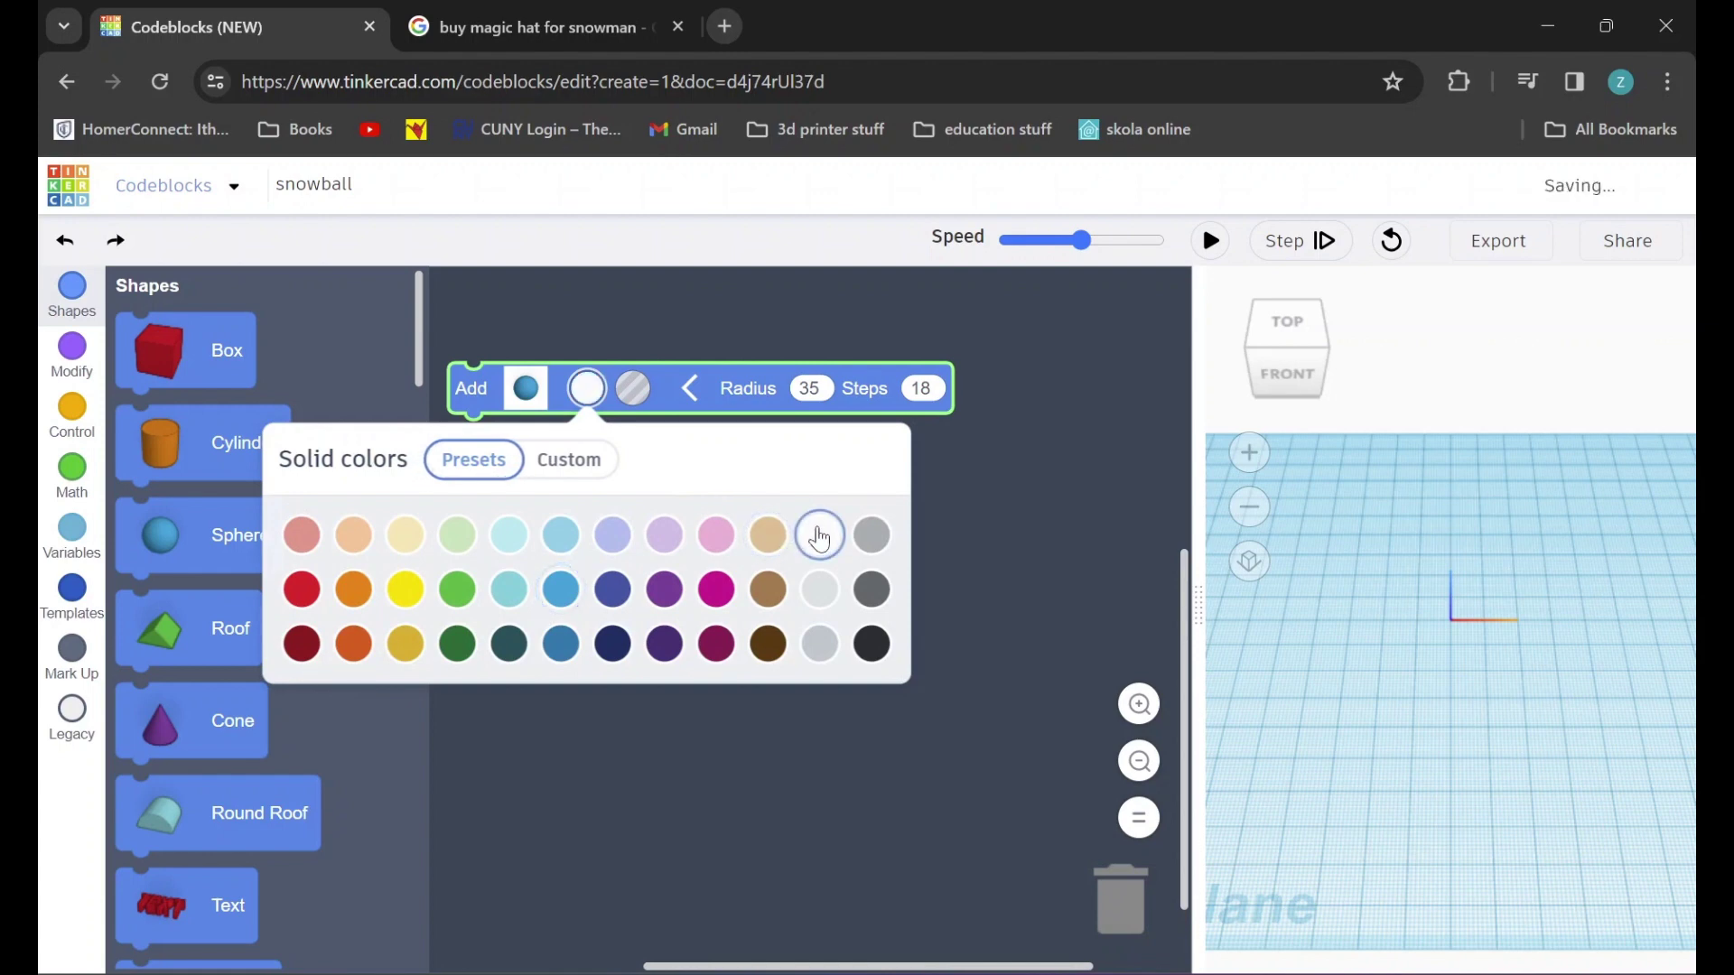
pyautogui.click(588, 318)
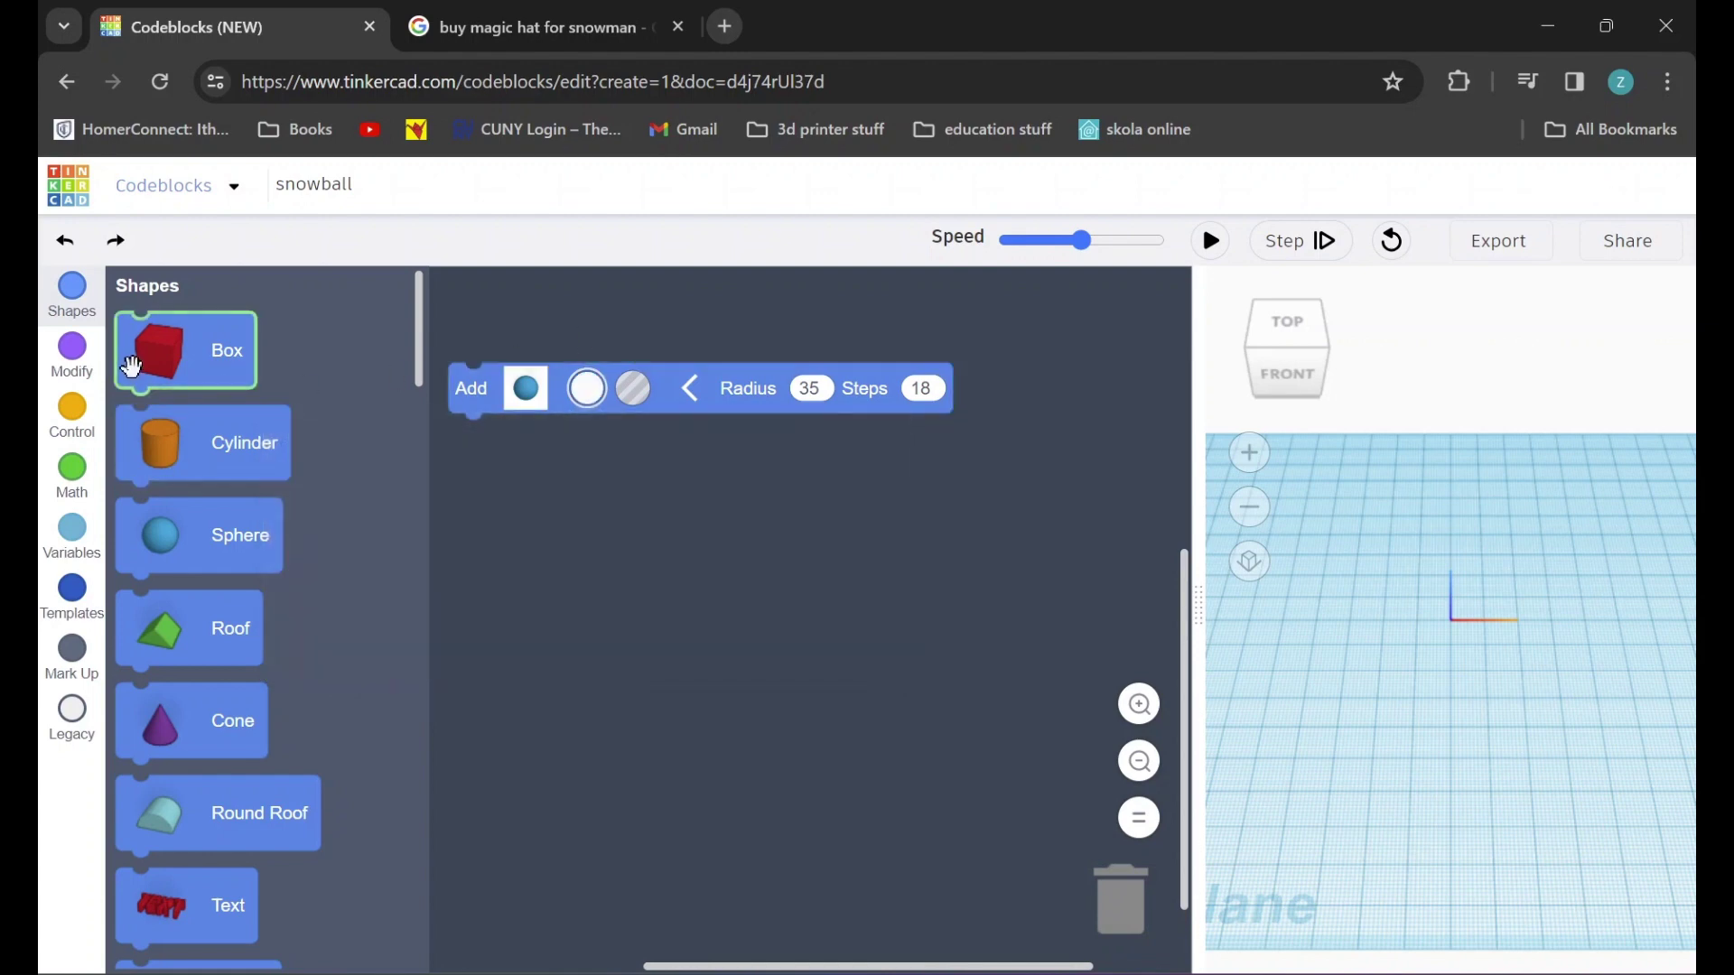
# Attach a second sphere block below the first, coloured white with radius 25
pyautogui.moveTo(174, 538); pyautogui.dragTo(541, 451)
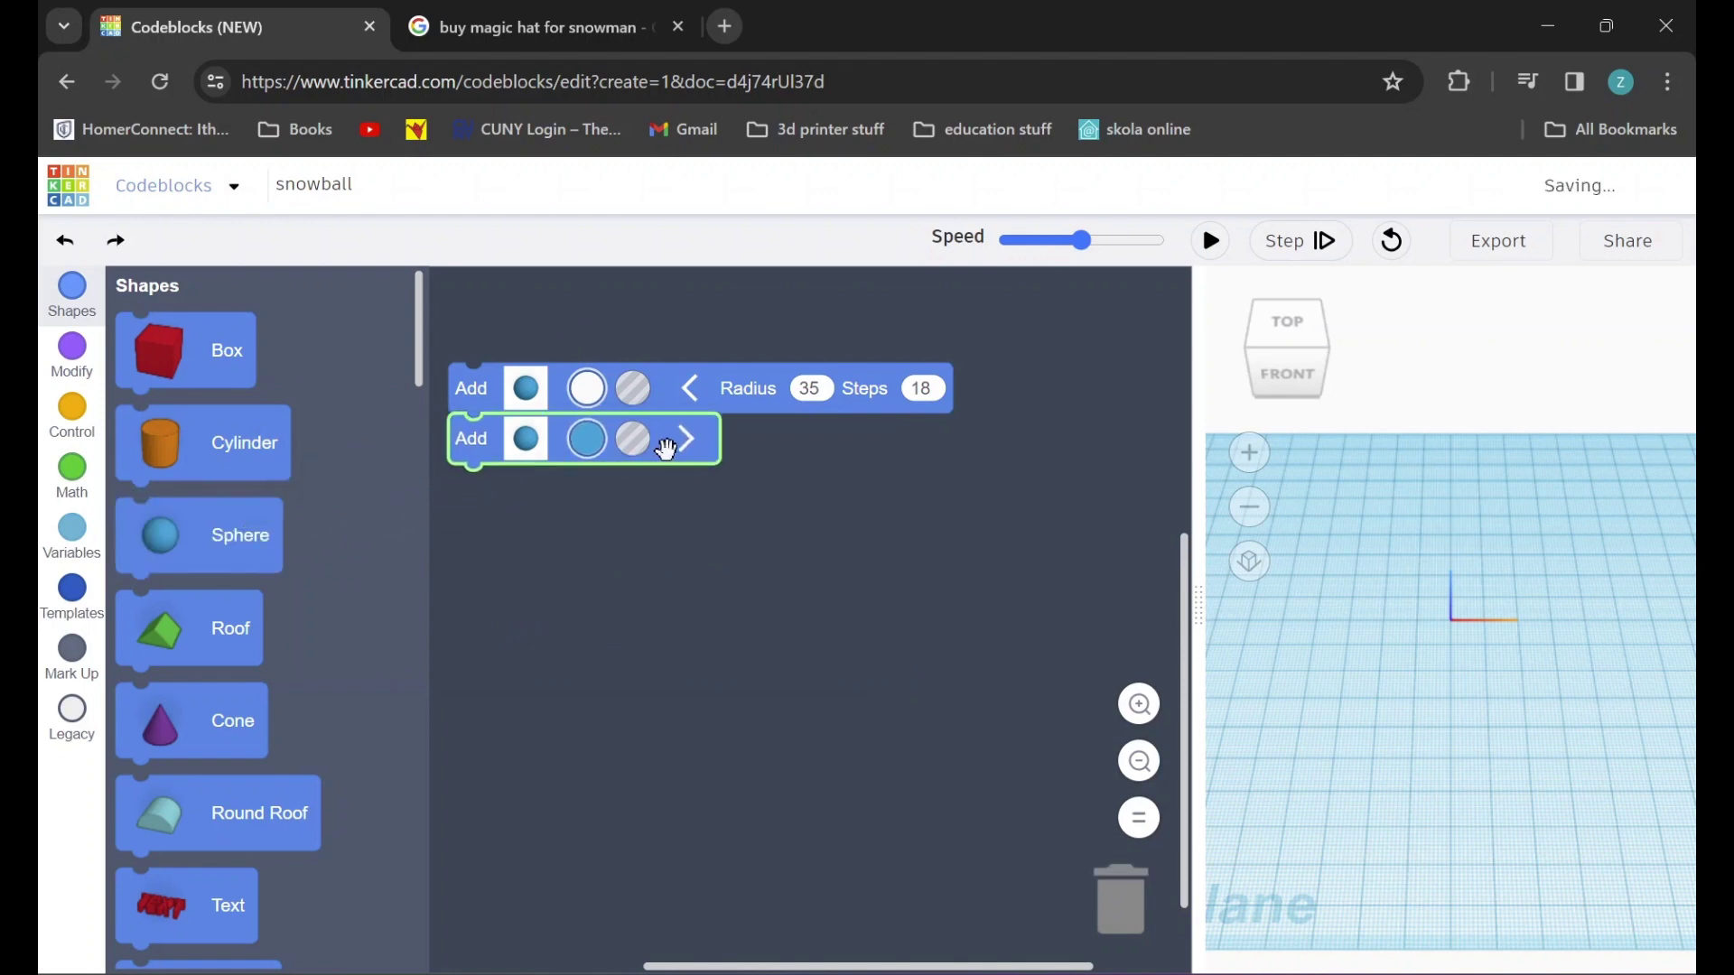
pyautogui.click(592, 444)
pyautogui.click(825, 587)
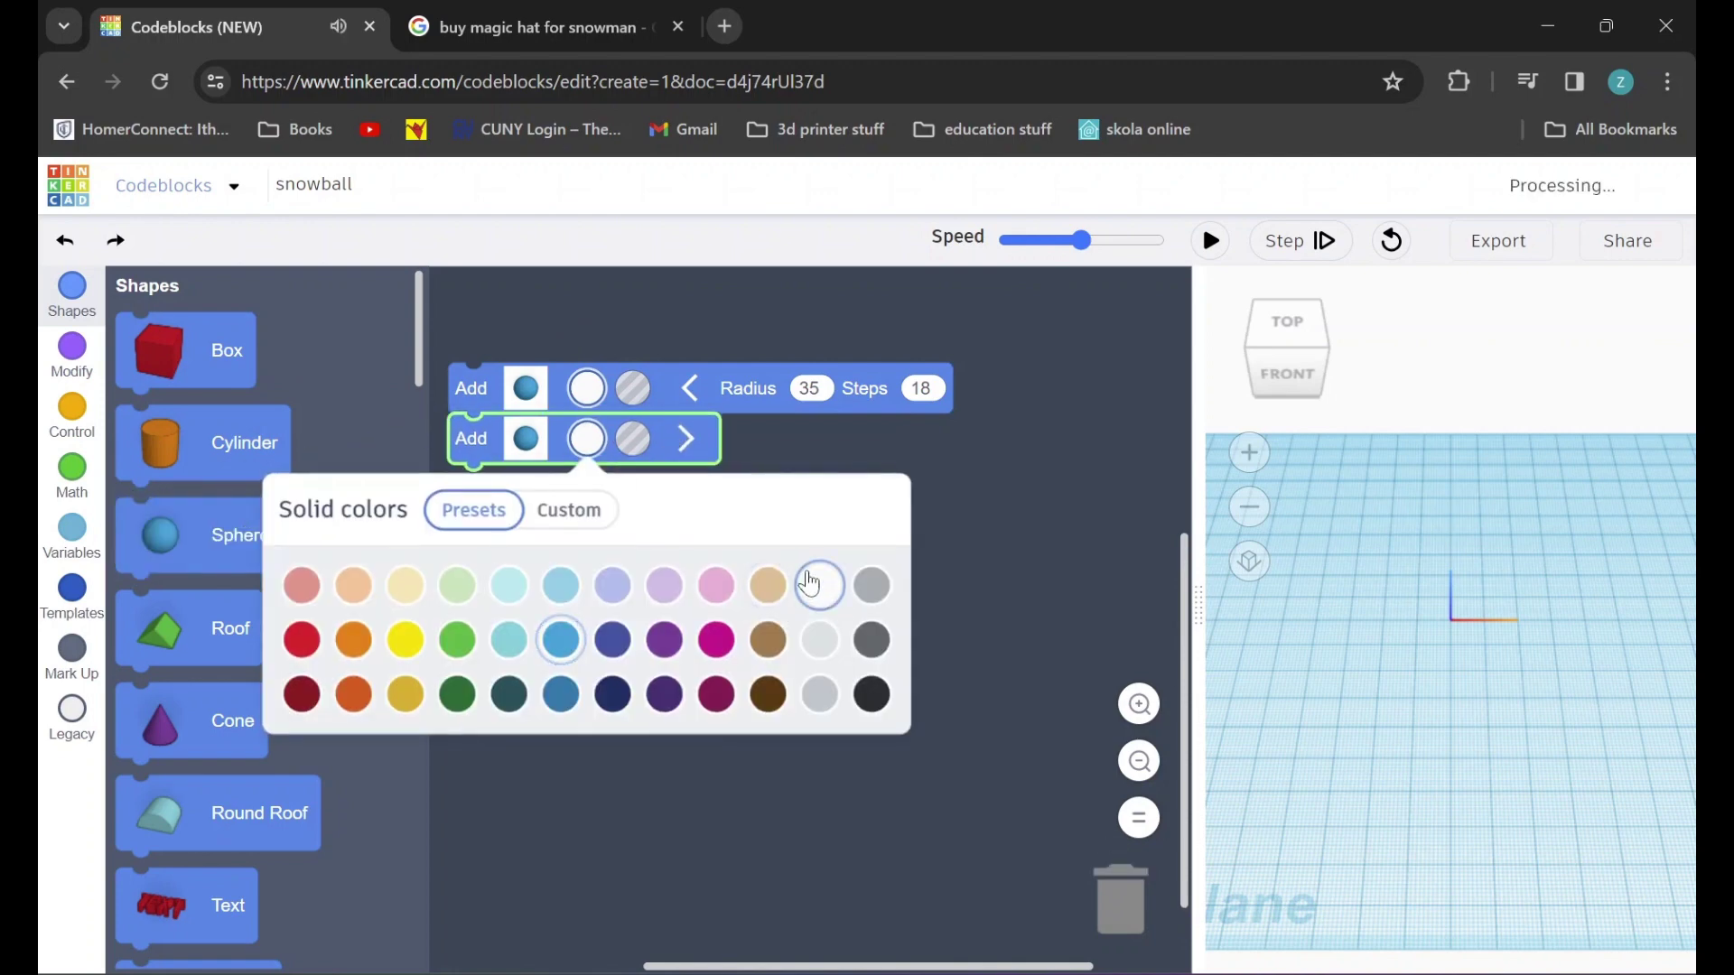
pyautogui.click(687, 439)
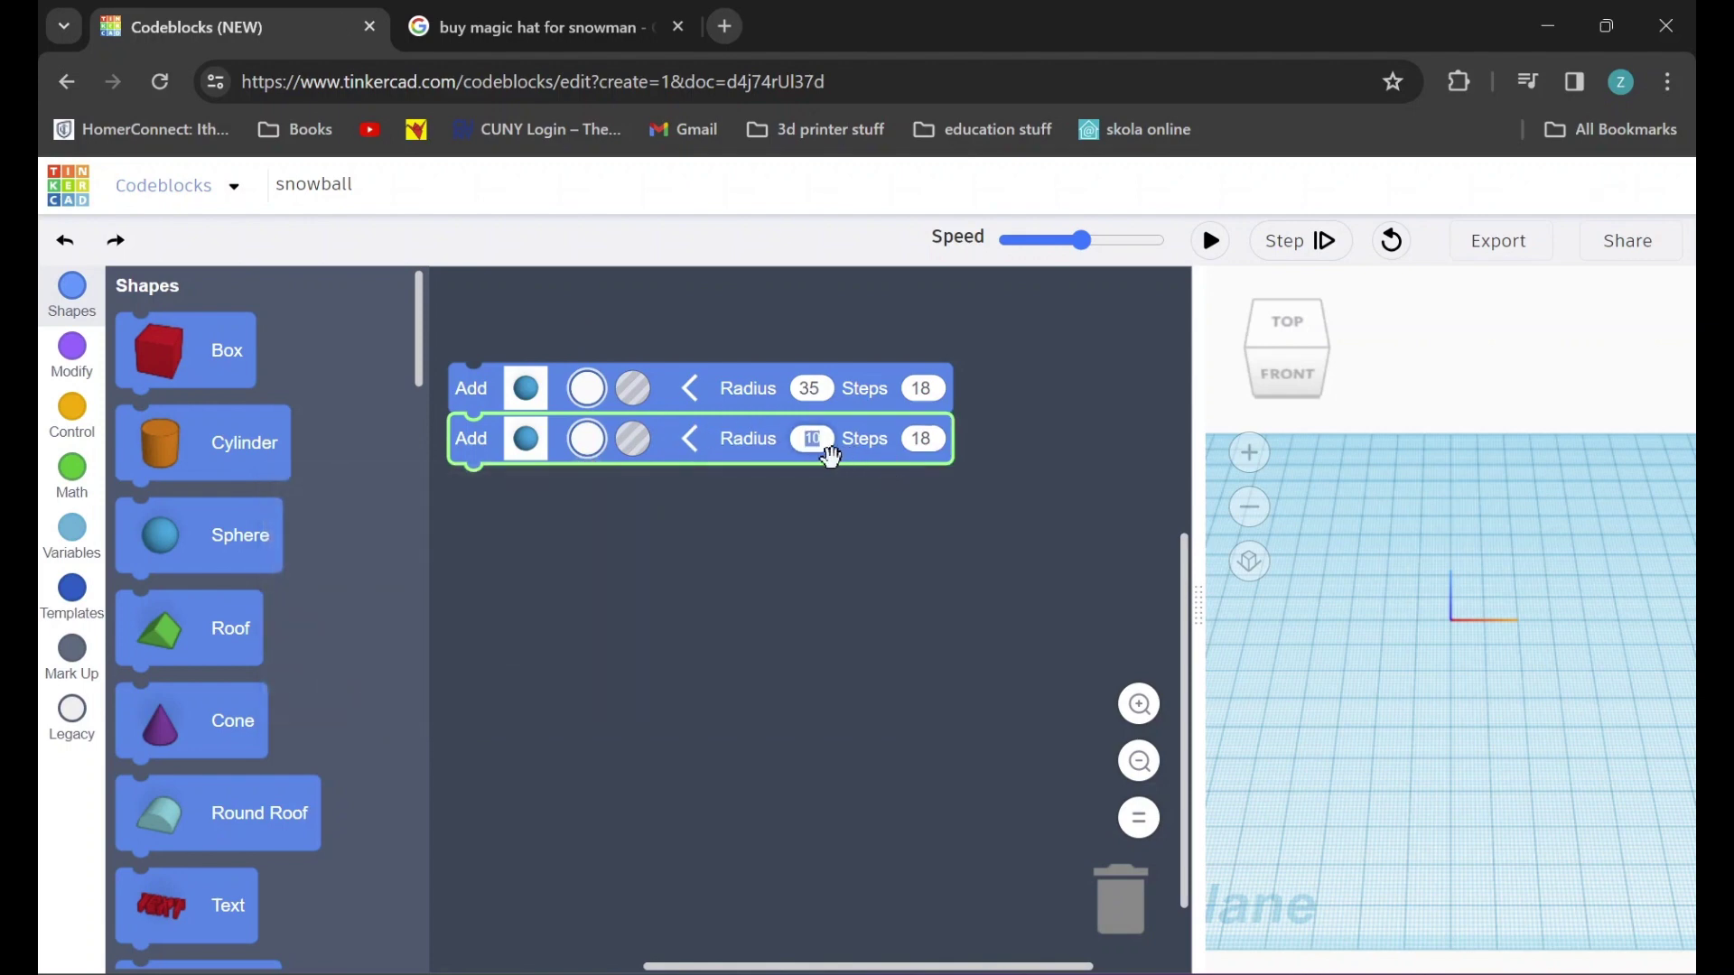
pyautogui.write('25')
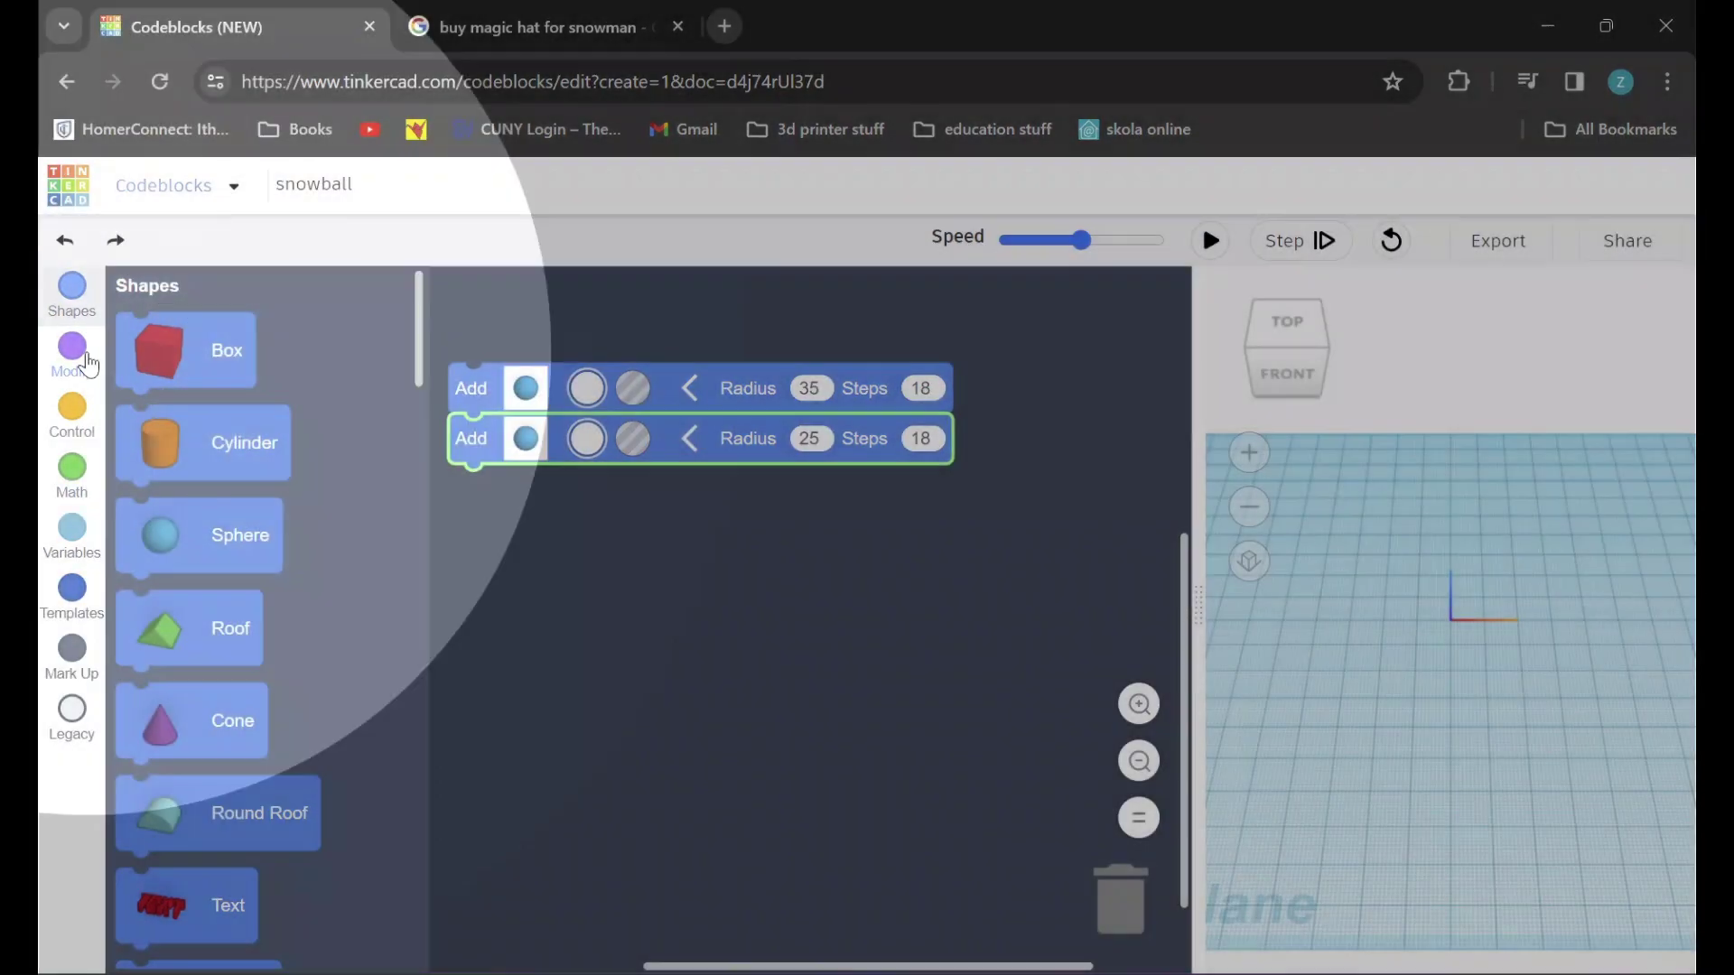
# Attach a Move block under the second sphere and set its Z value to 45
pyautogui.click(74, 355)
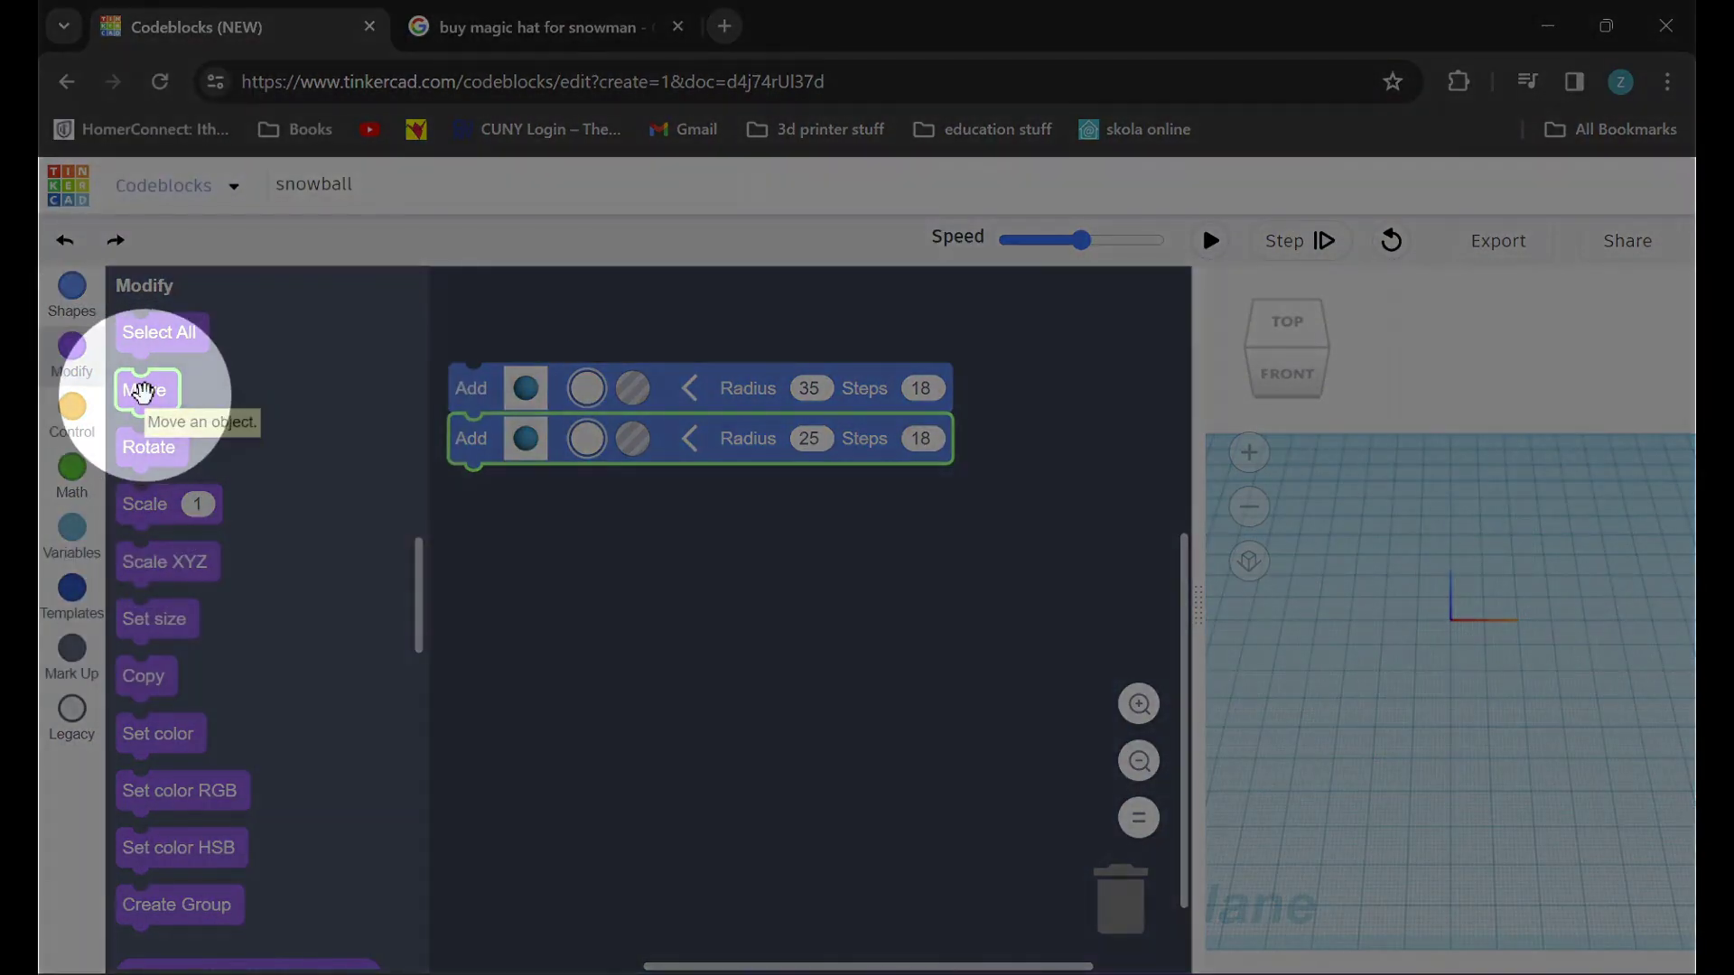
pyautogui.moveTo(143, 391); pyautogui.dragTo(476, 486)
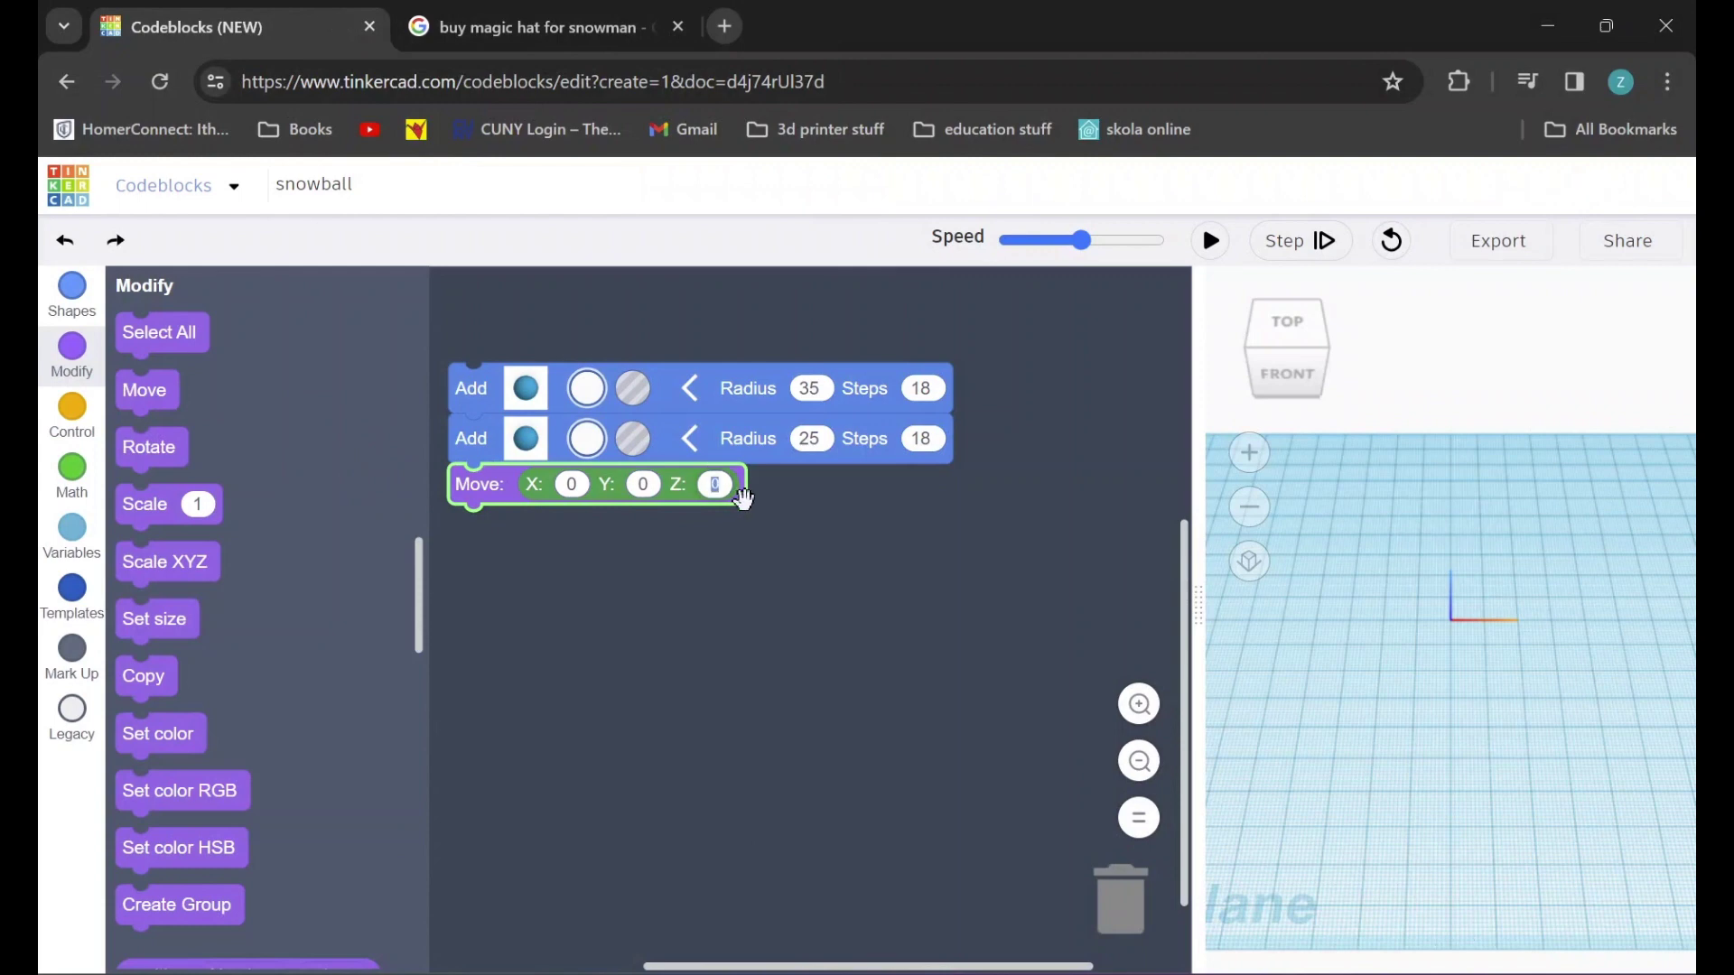
pyautogui.write('45')
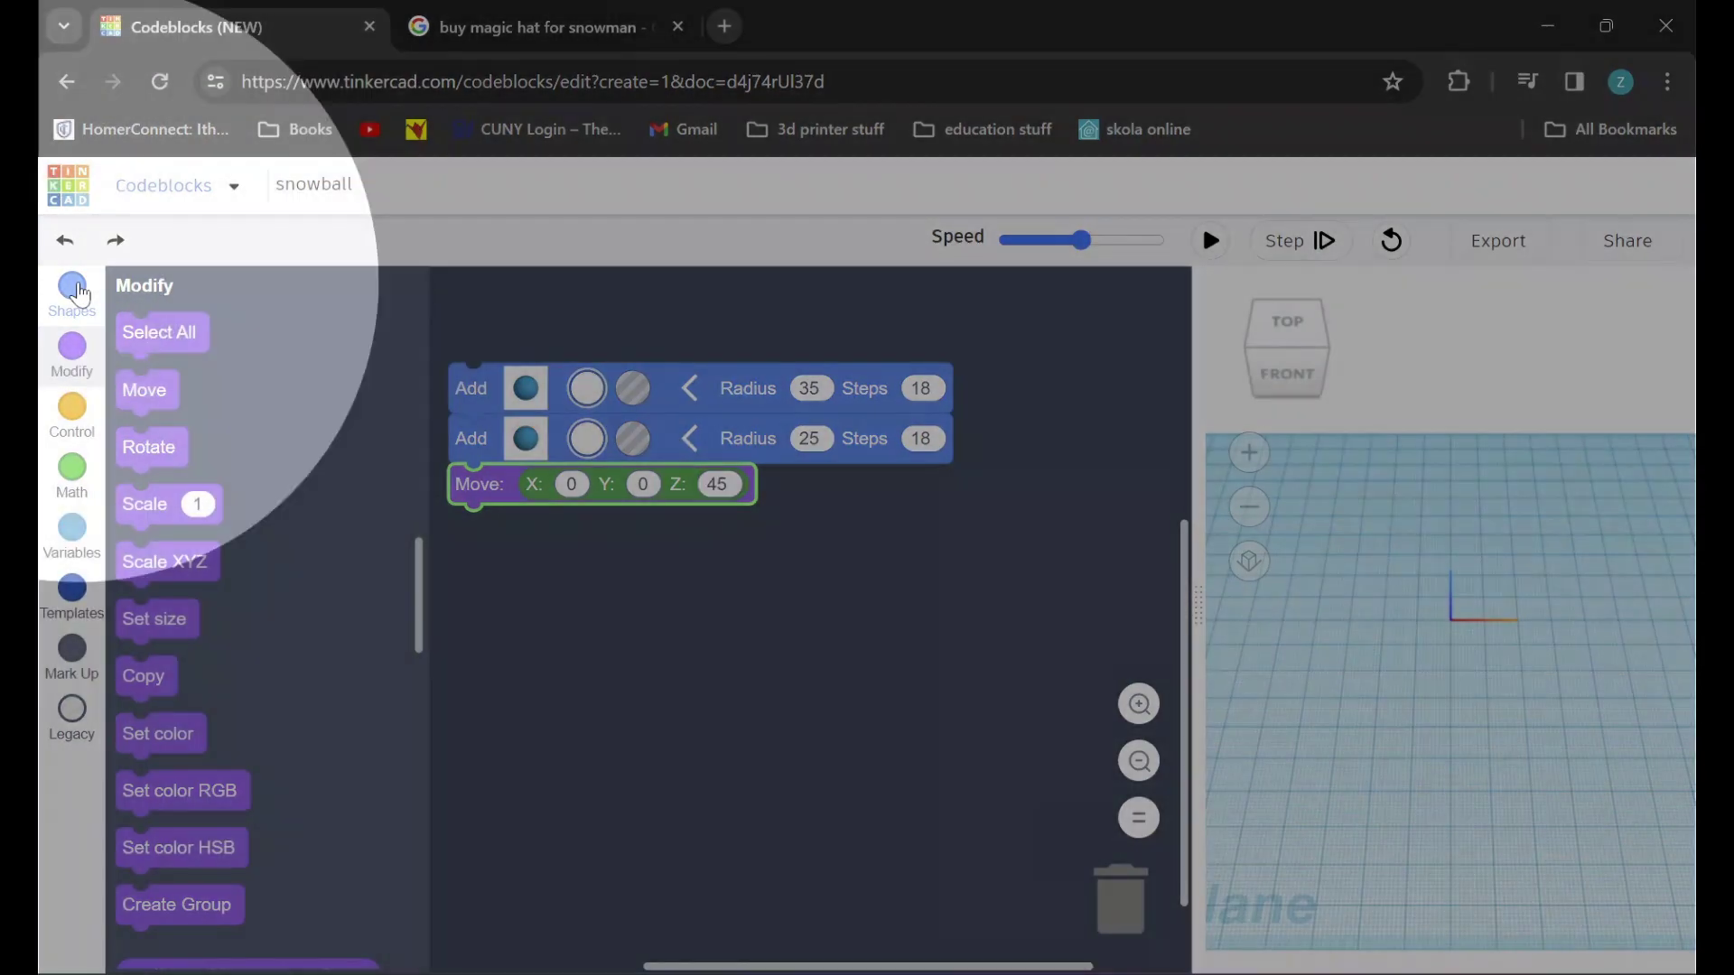
# Attach a third sphere block below the Move block, coloured white with radius 15
pyautogui.click(74, 289)
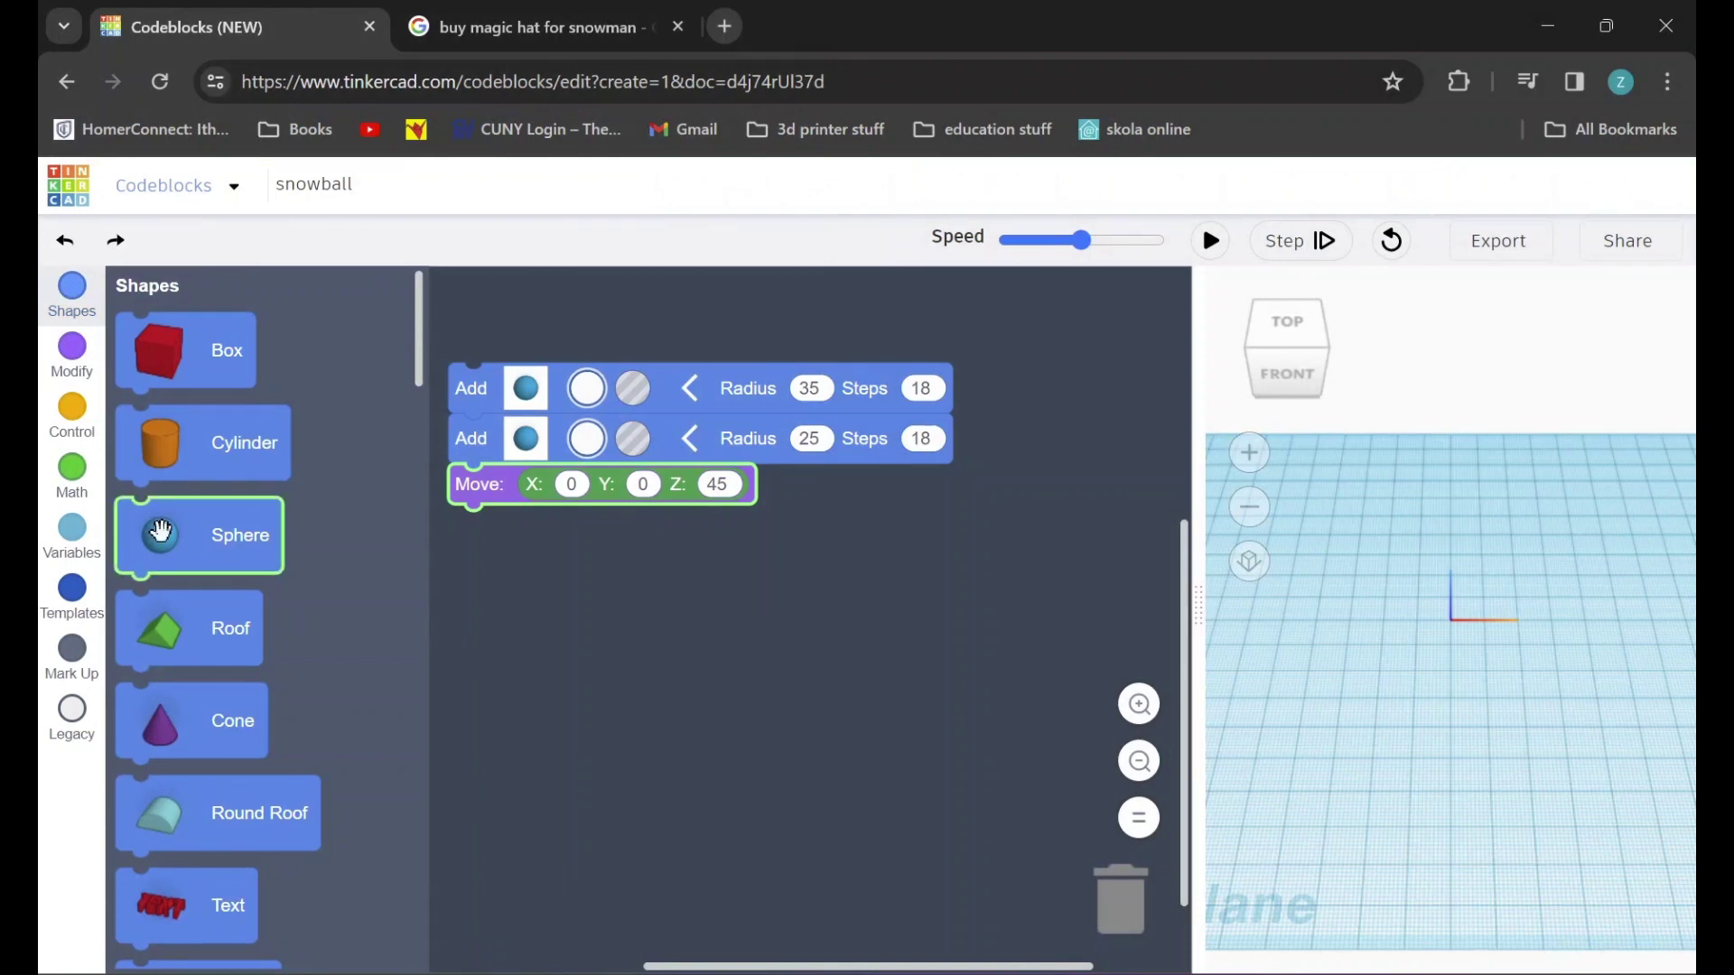
pyautogui.moveTo(158, 535); pyautogui.dragTo(506, 531)
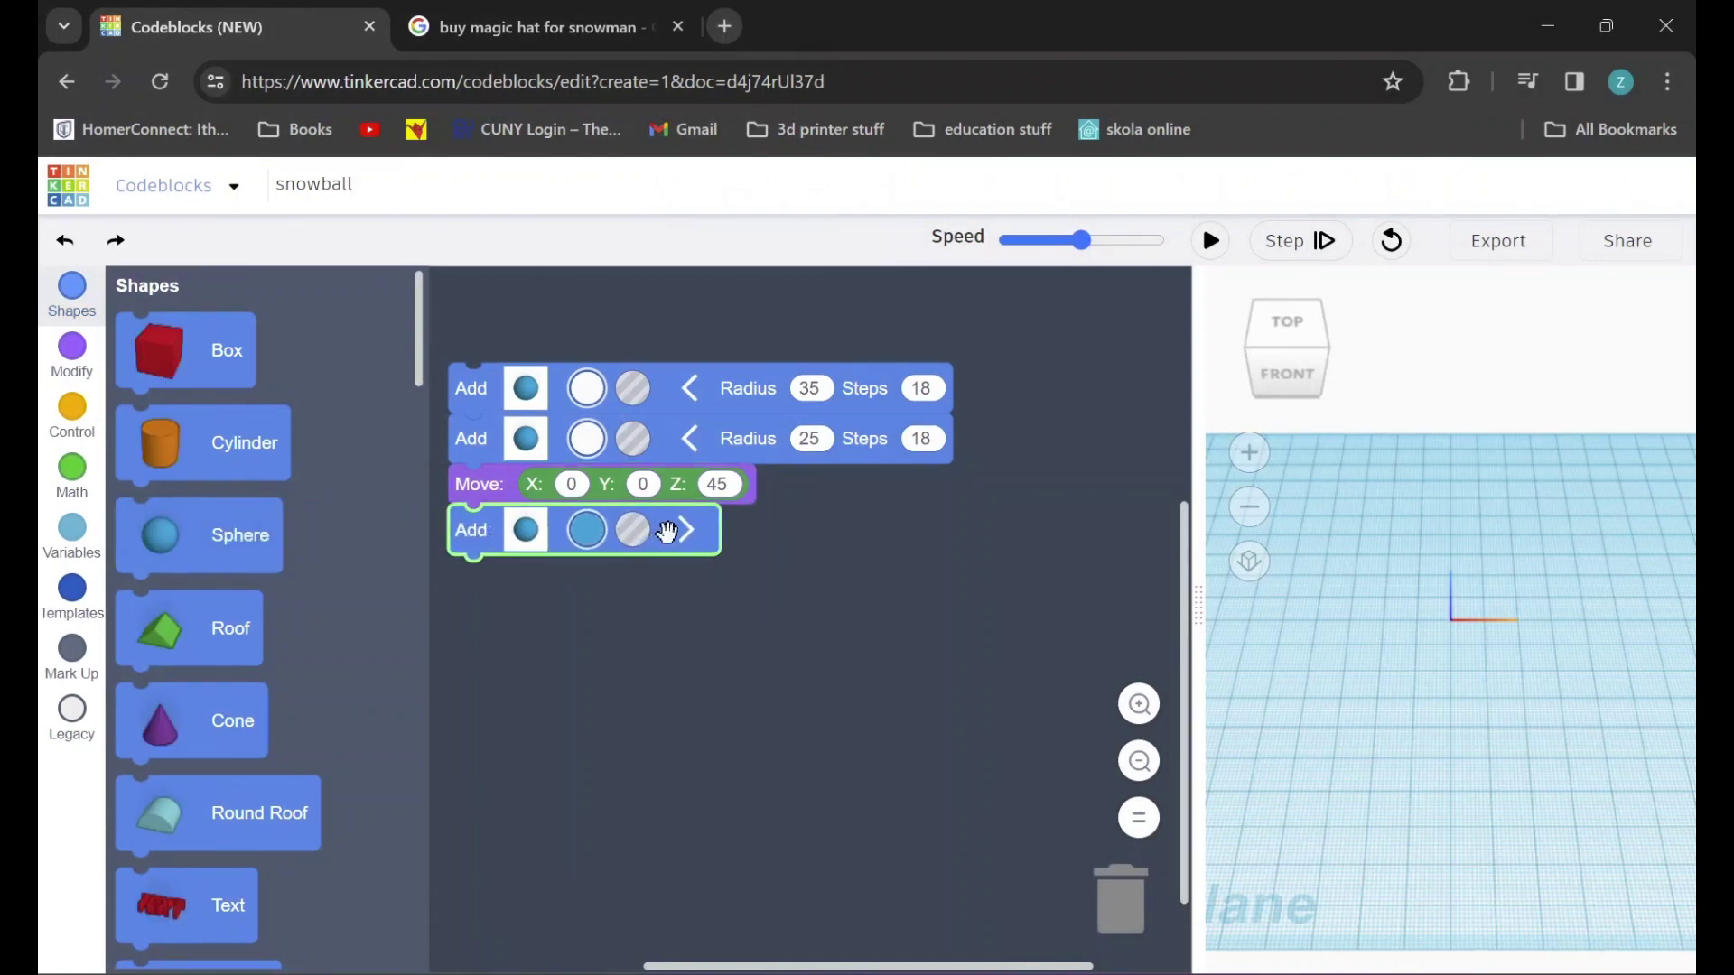
pyautogui.click(588, 531)
pyautogui.click(818, 678)
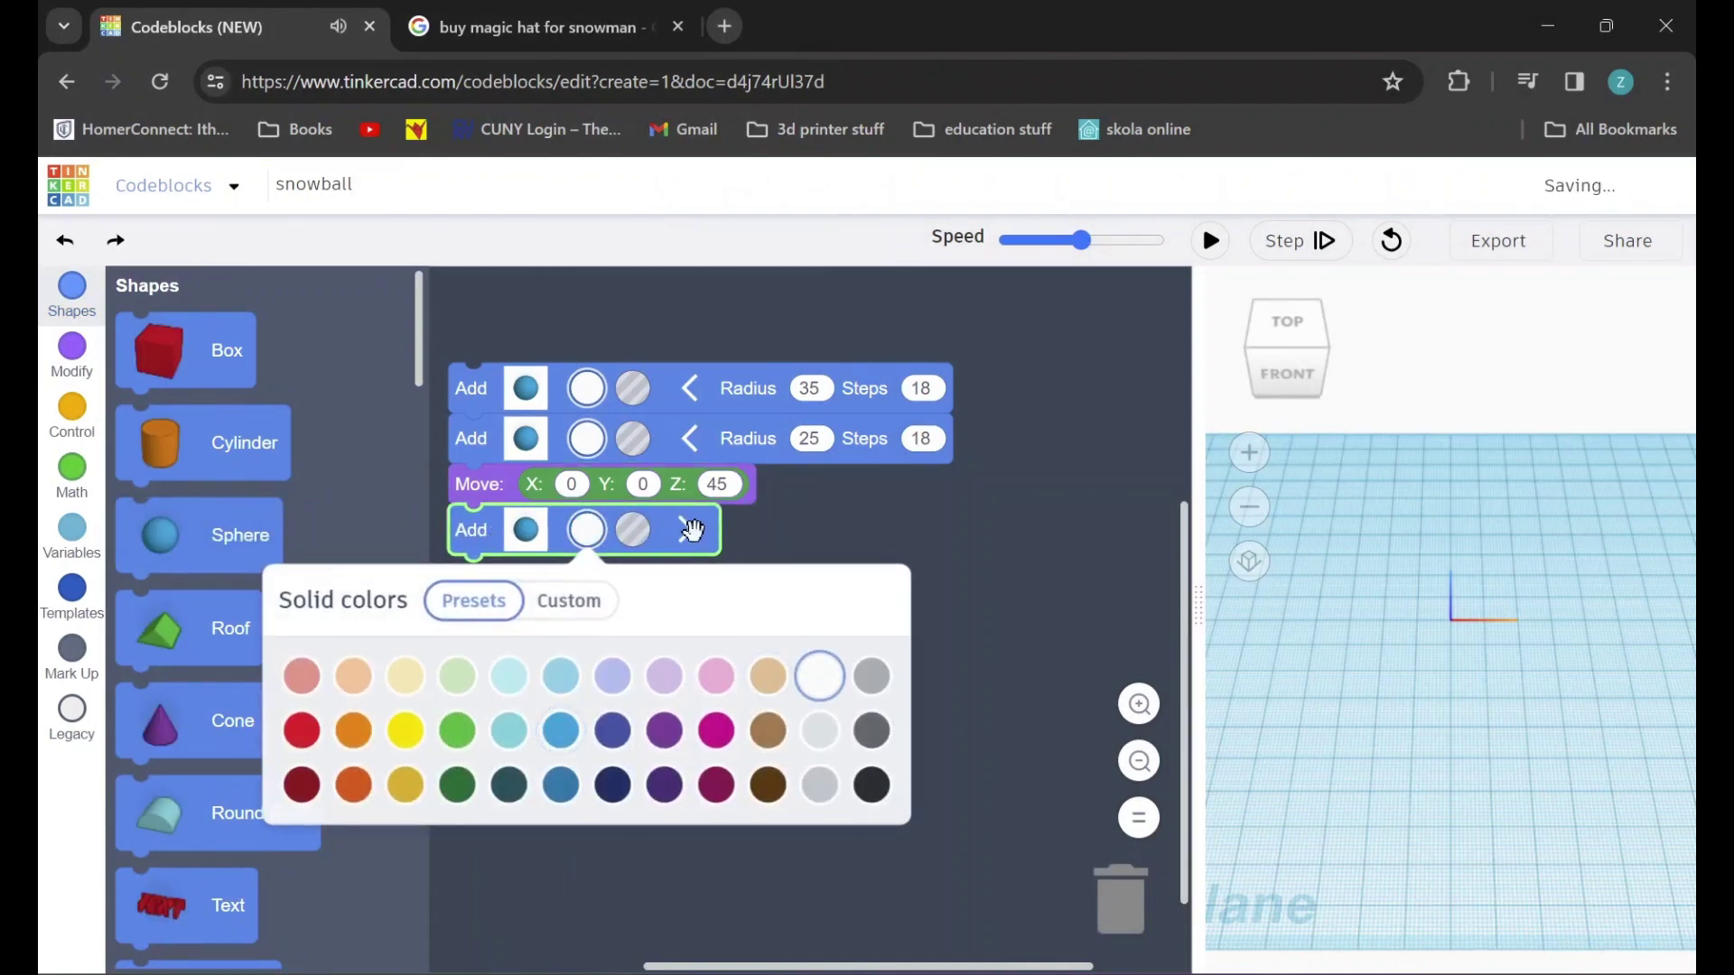
pyautogui.click(687, 530)
pyautogui.click(812, 530)
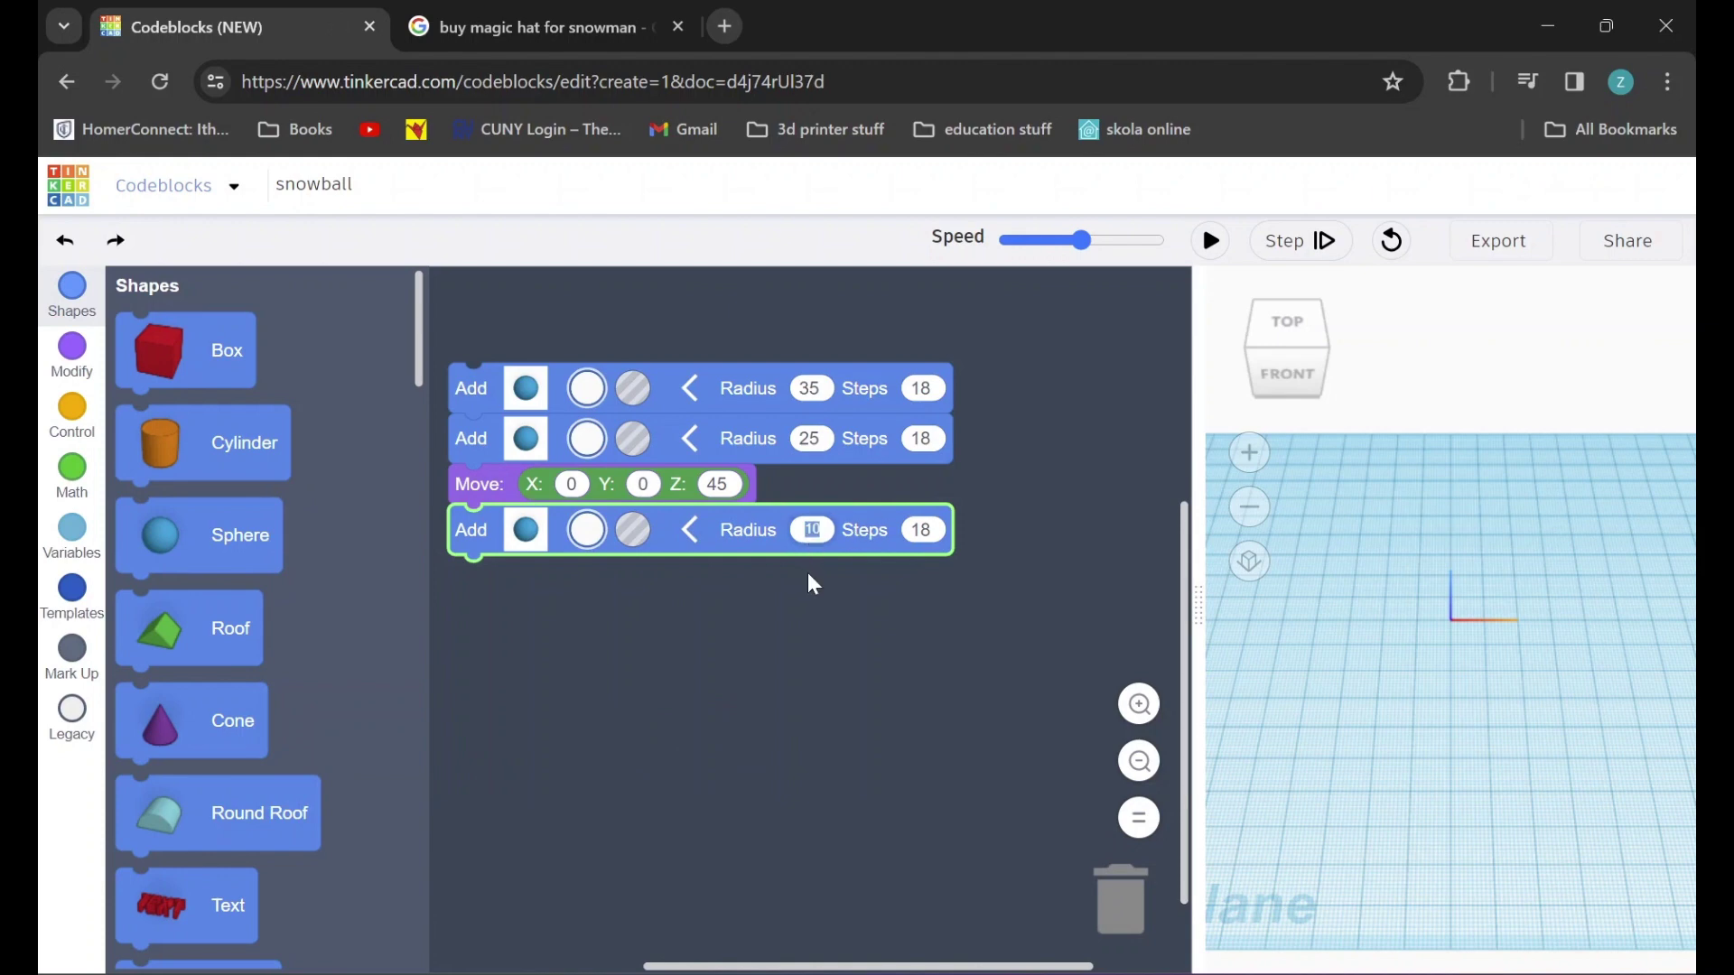
pyautogui.write('15')
pyautogui.click(809, 576)
# Attach a Move block with Z 75 under the third sphere and run the code
pyautogui.click(87, 372)
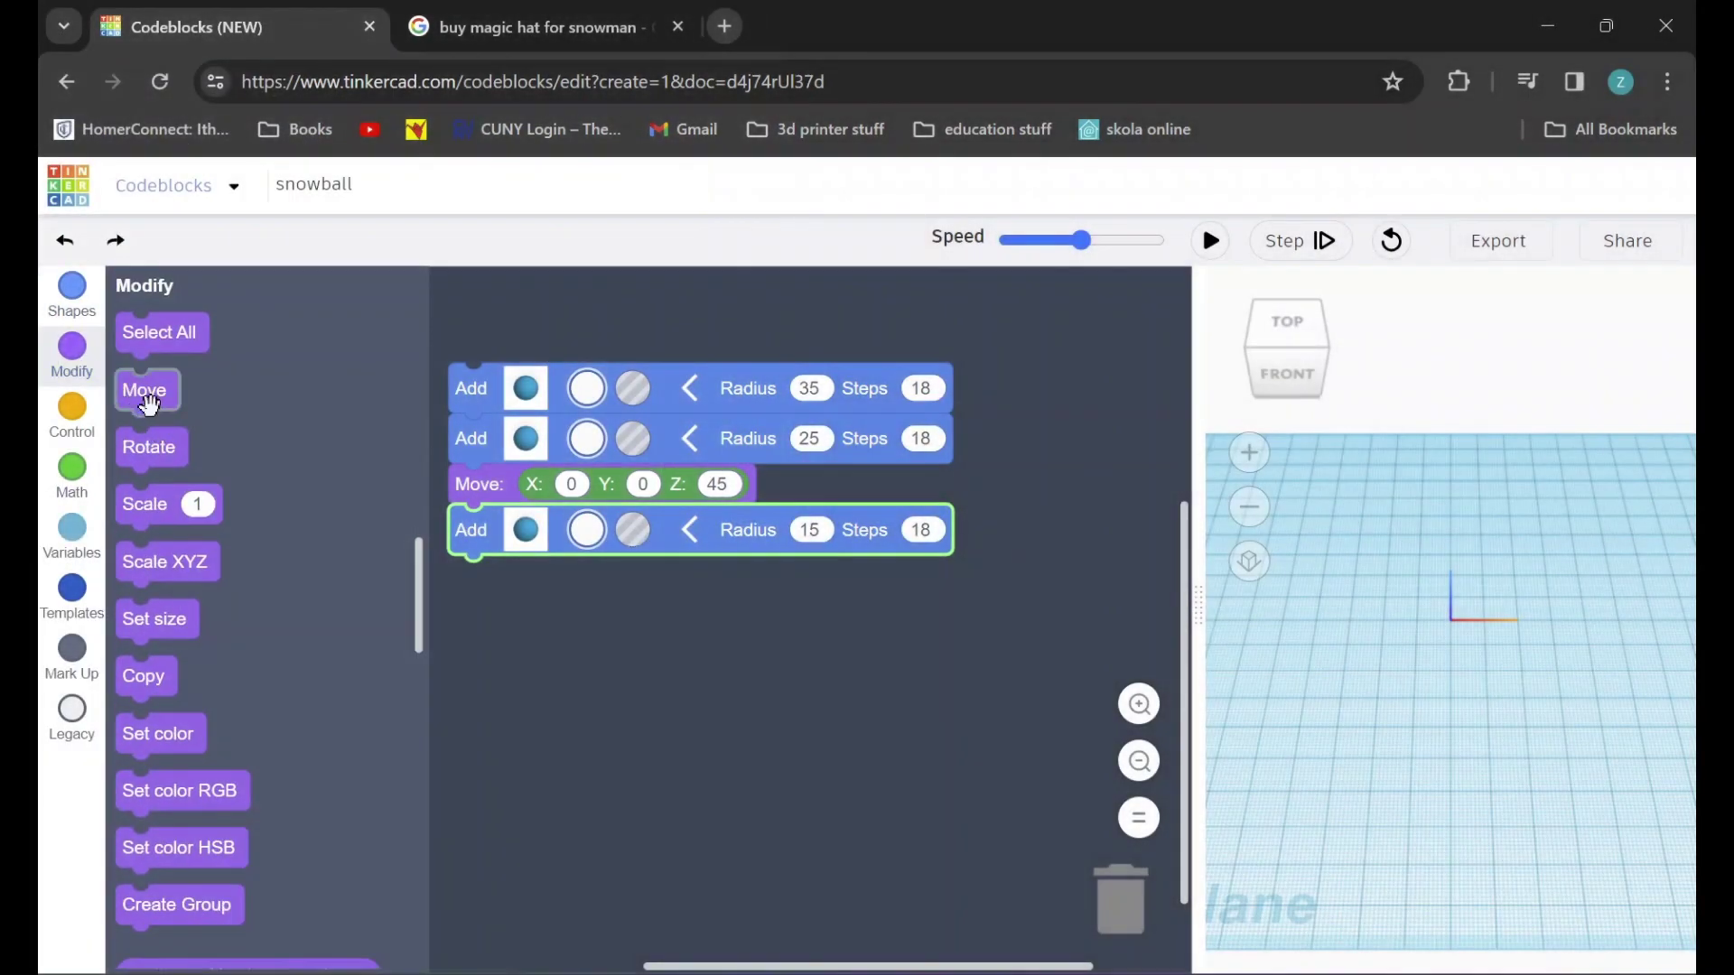
pyautogui.moveTo(149, 404); pyautogui.dragTo(470, 580)
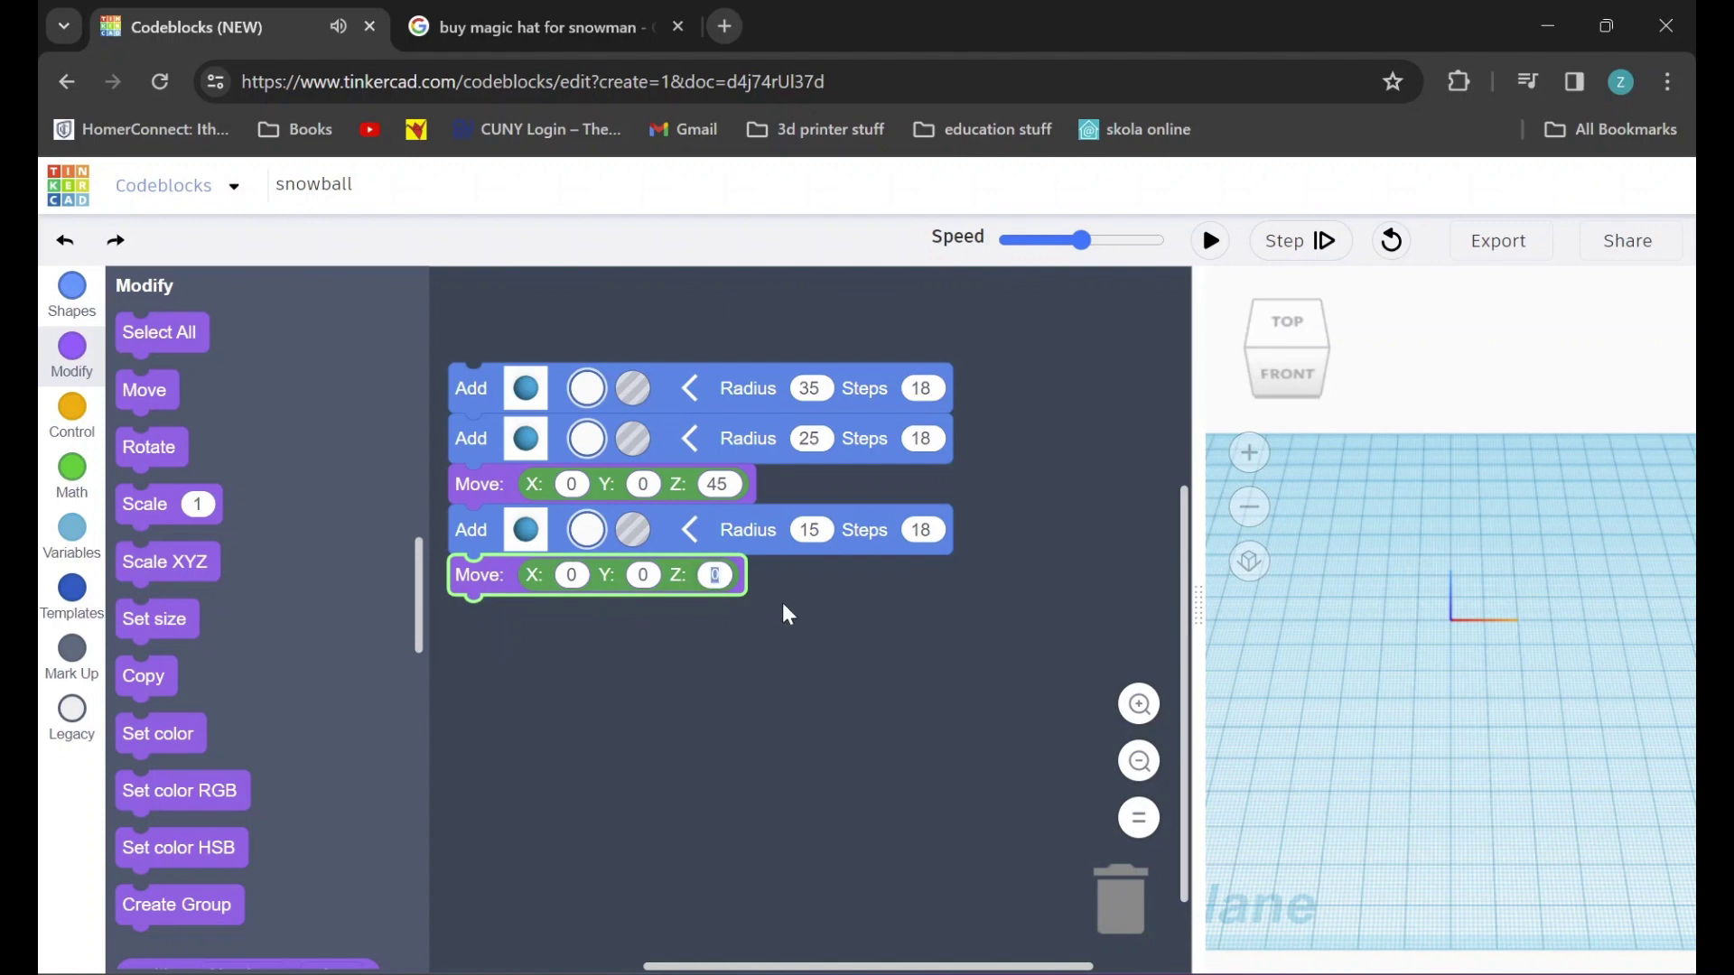
pyautogui.write('75')
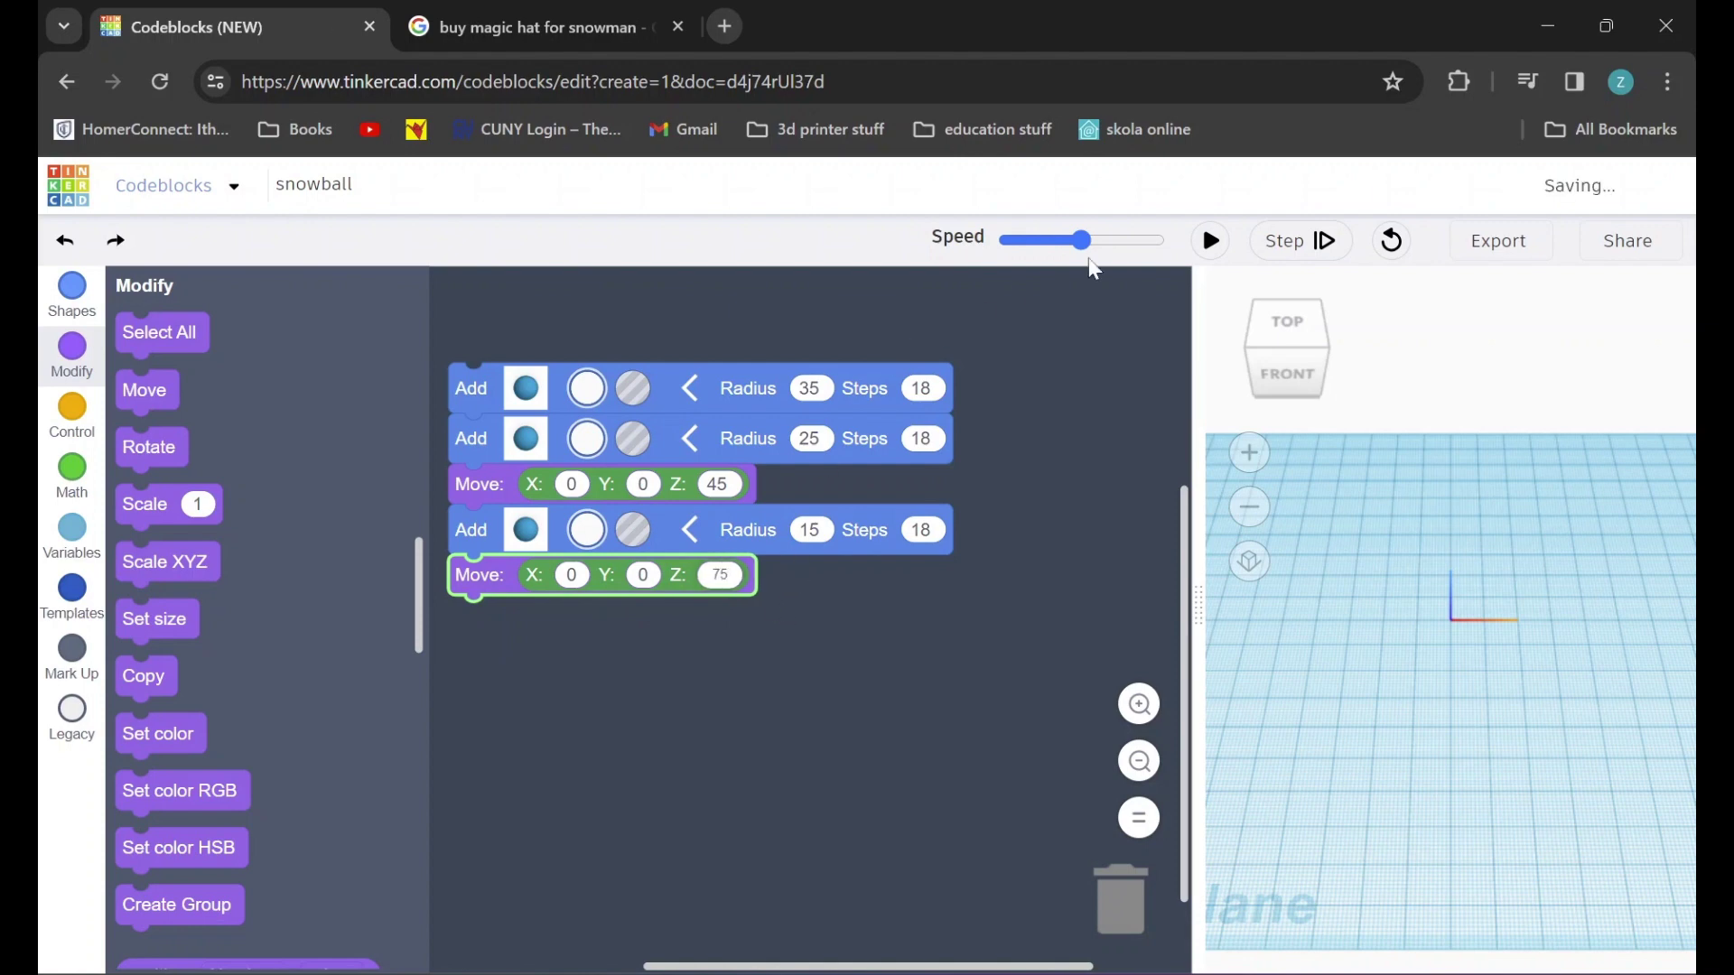
pyautogui.click(1212, 242)
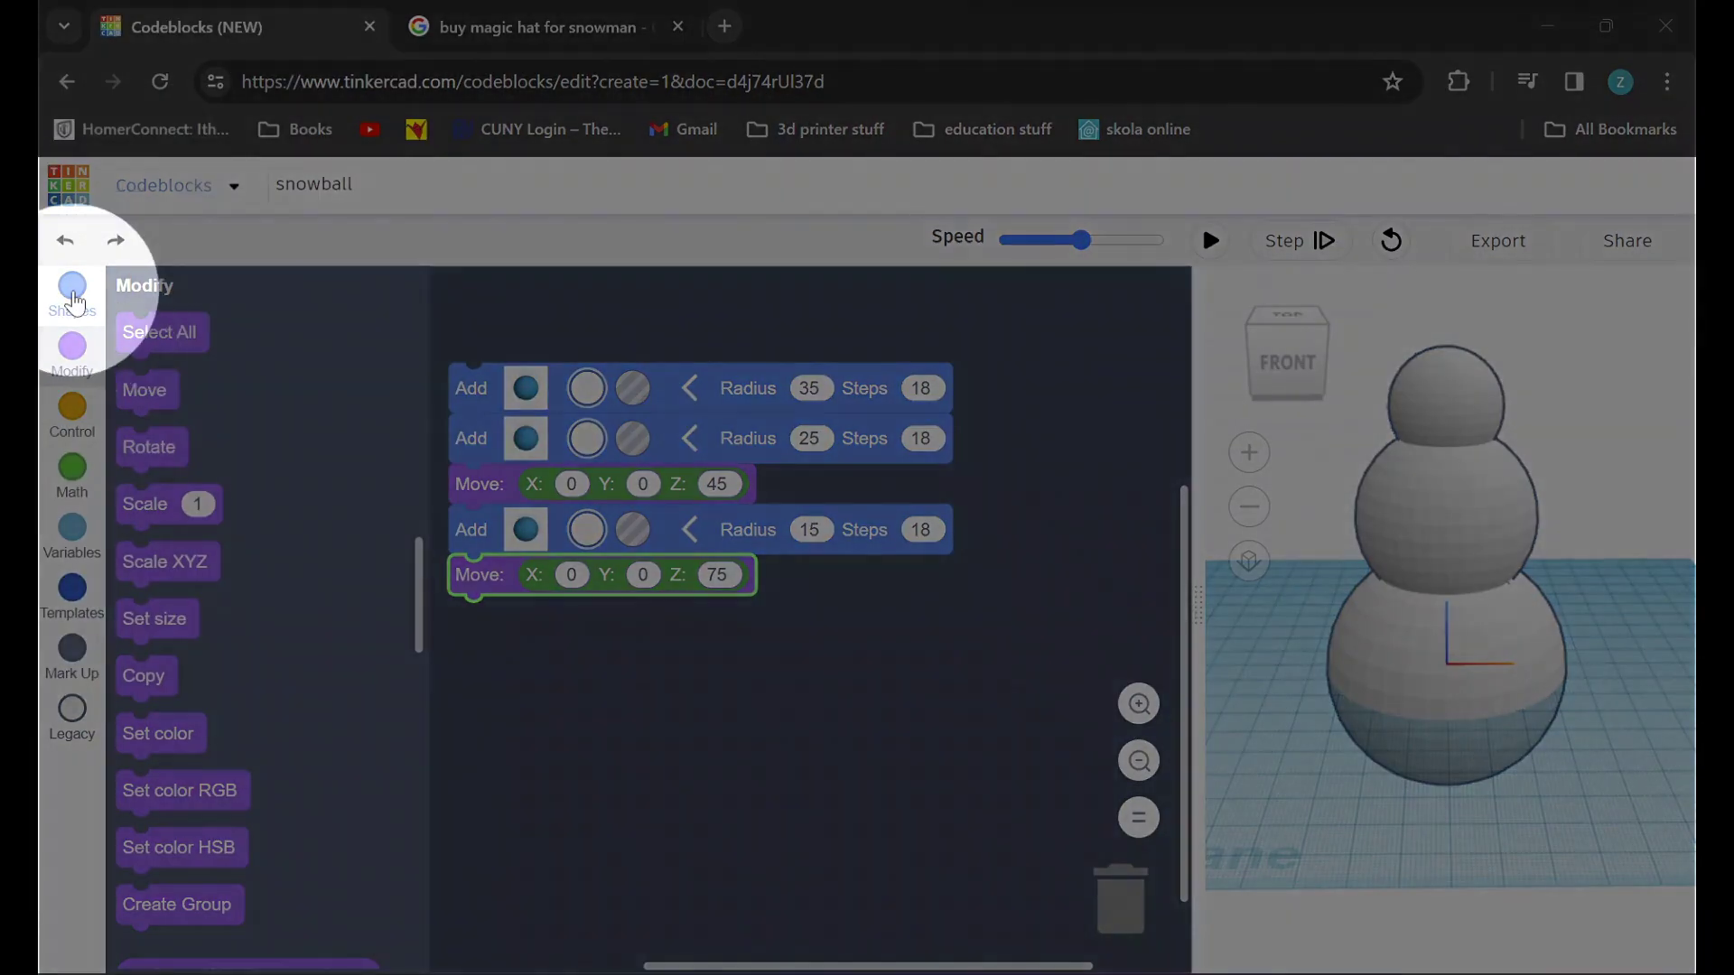
# Attach a black sphere block with radius 2 at the end of the stack for the first eye
pyautogui.click(74, 296)
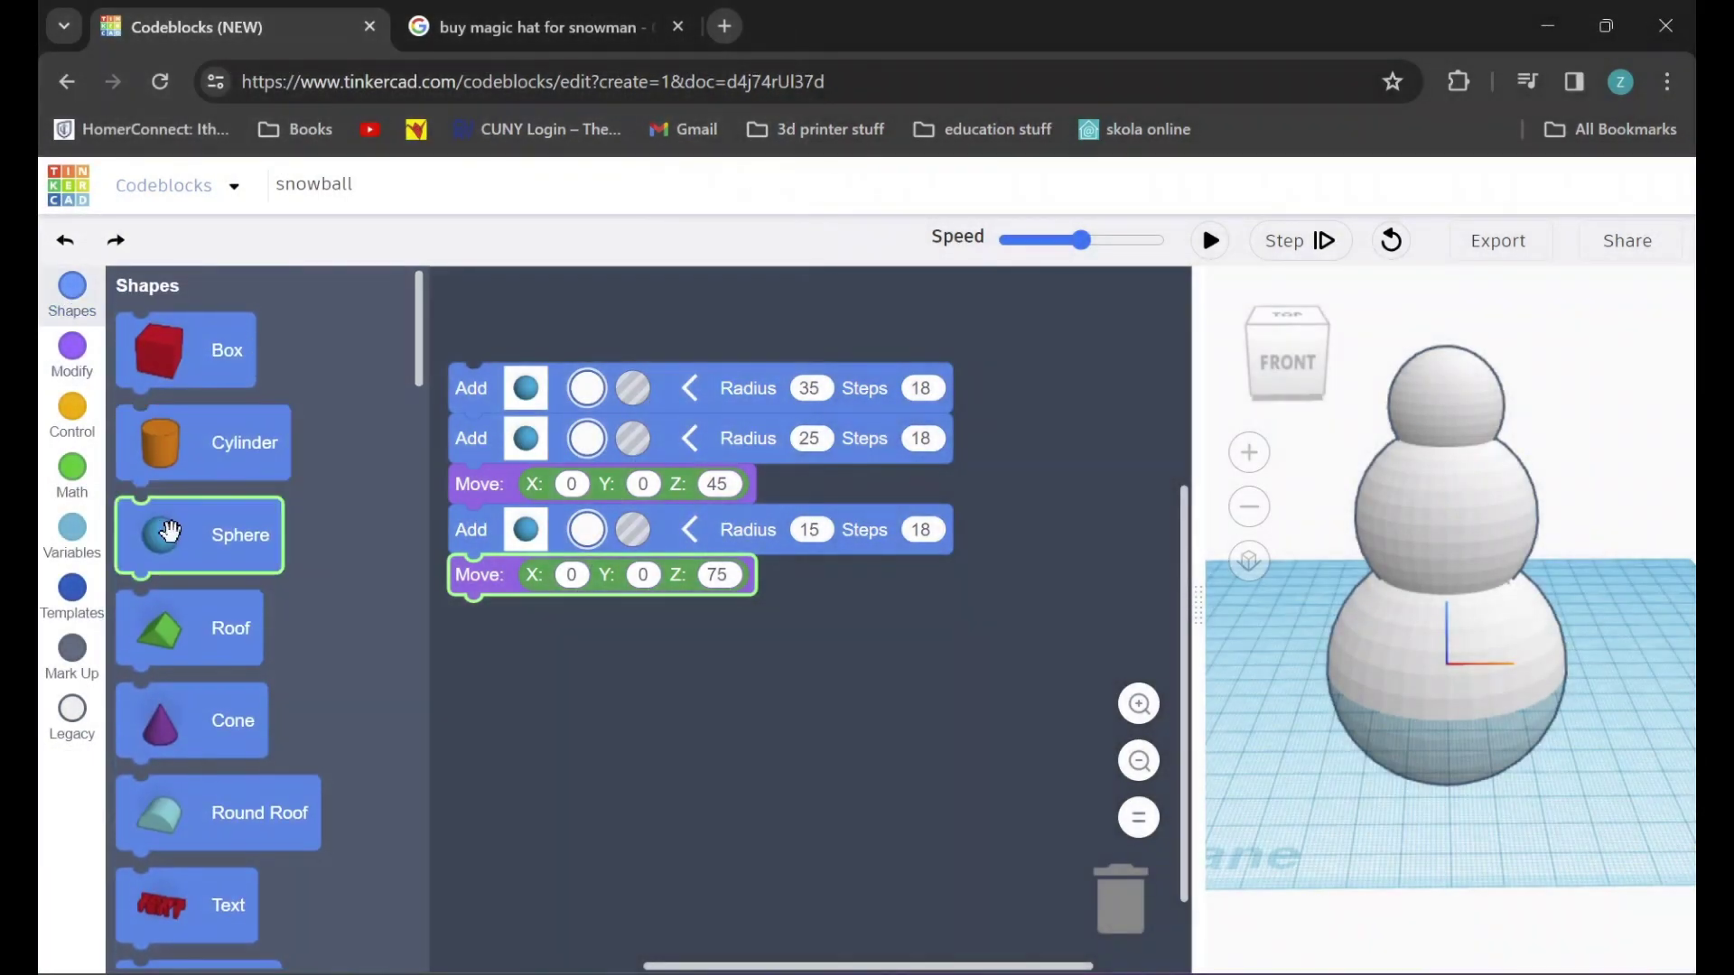
pyautogui.moveTo(162, 534); pyautogui.dragTo(457, 622)
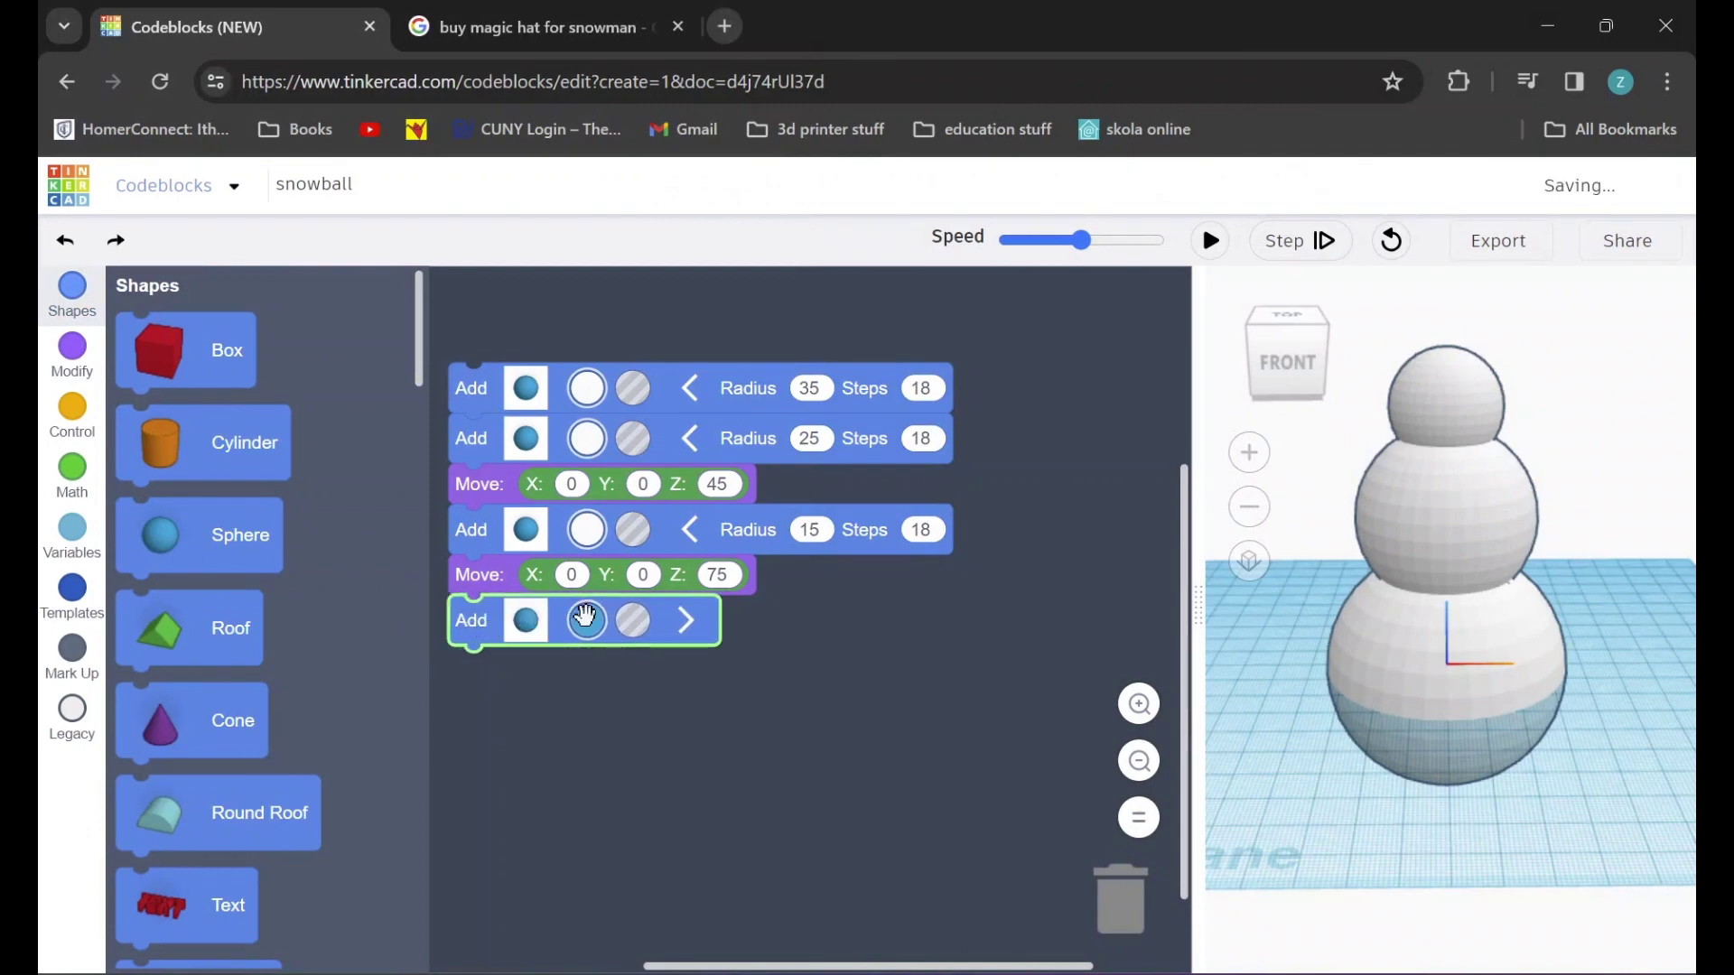
pyautogui.click(587, 621)
pyautogui.click(872, 875)
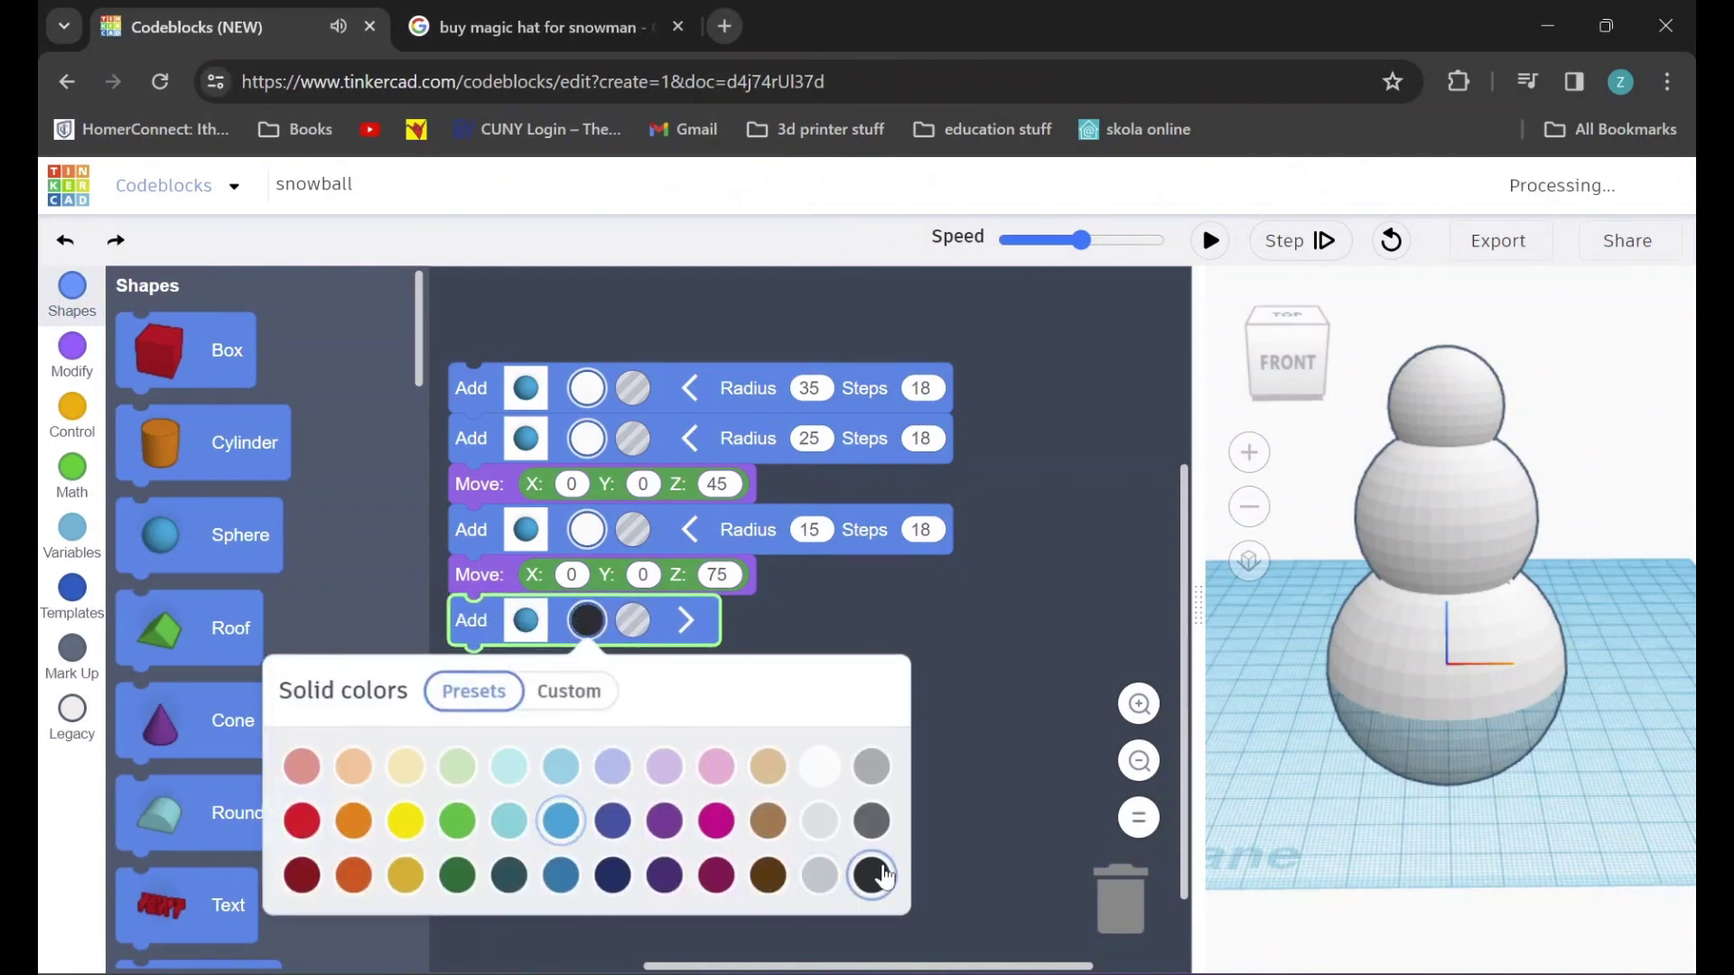
pyautogui.click(685, 621)
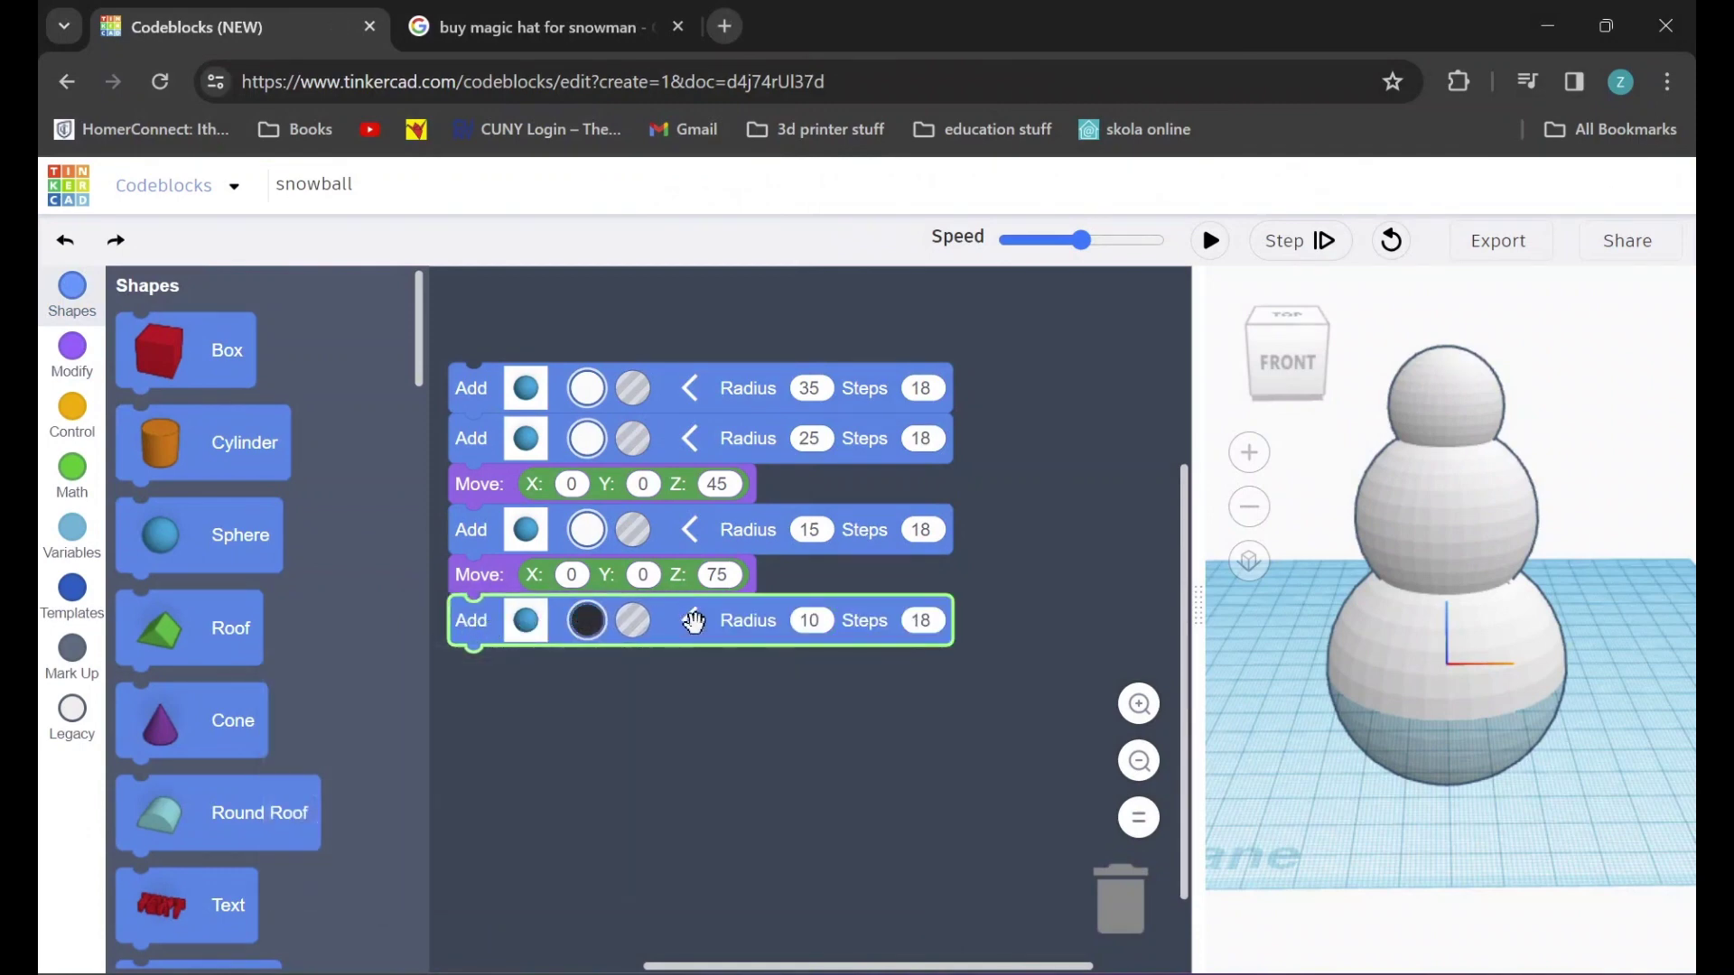
pyautogui.click(810, 620)
pyautogui.write('2')
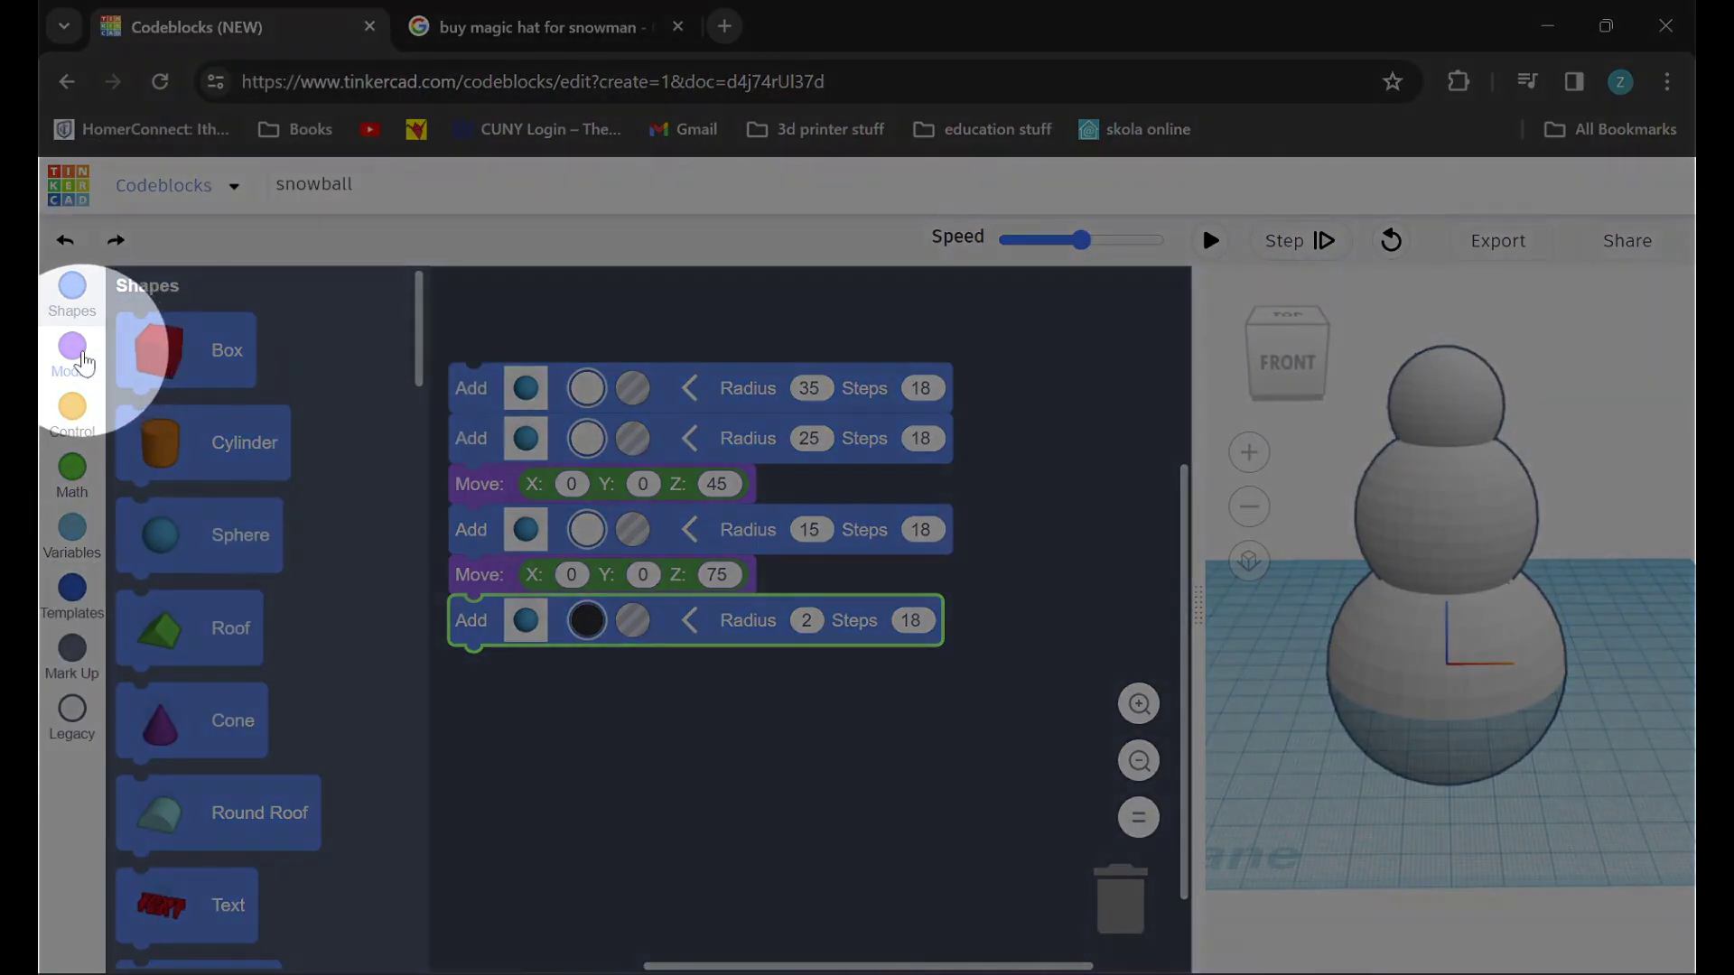
# Attach a Move block under the black eye sphere and set it to X -5, Y -12, Z 80
pyautogui.click(74, 354)
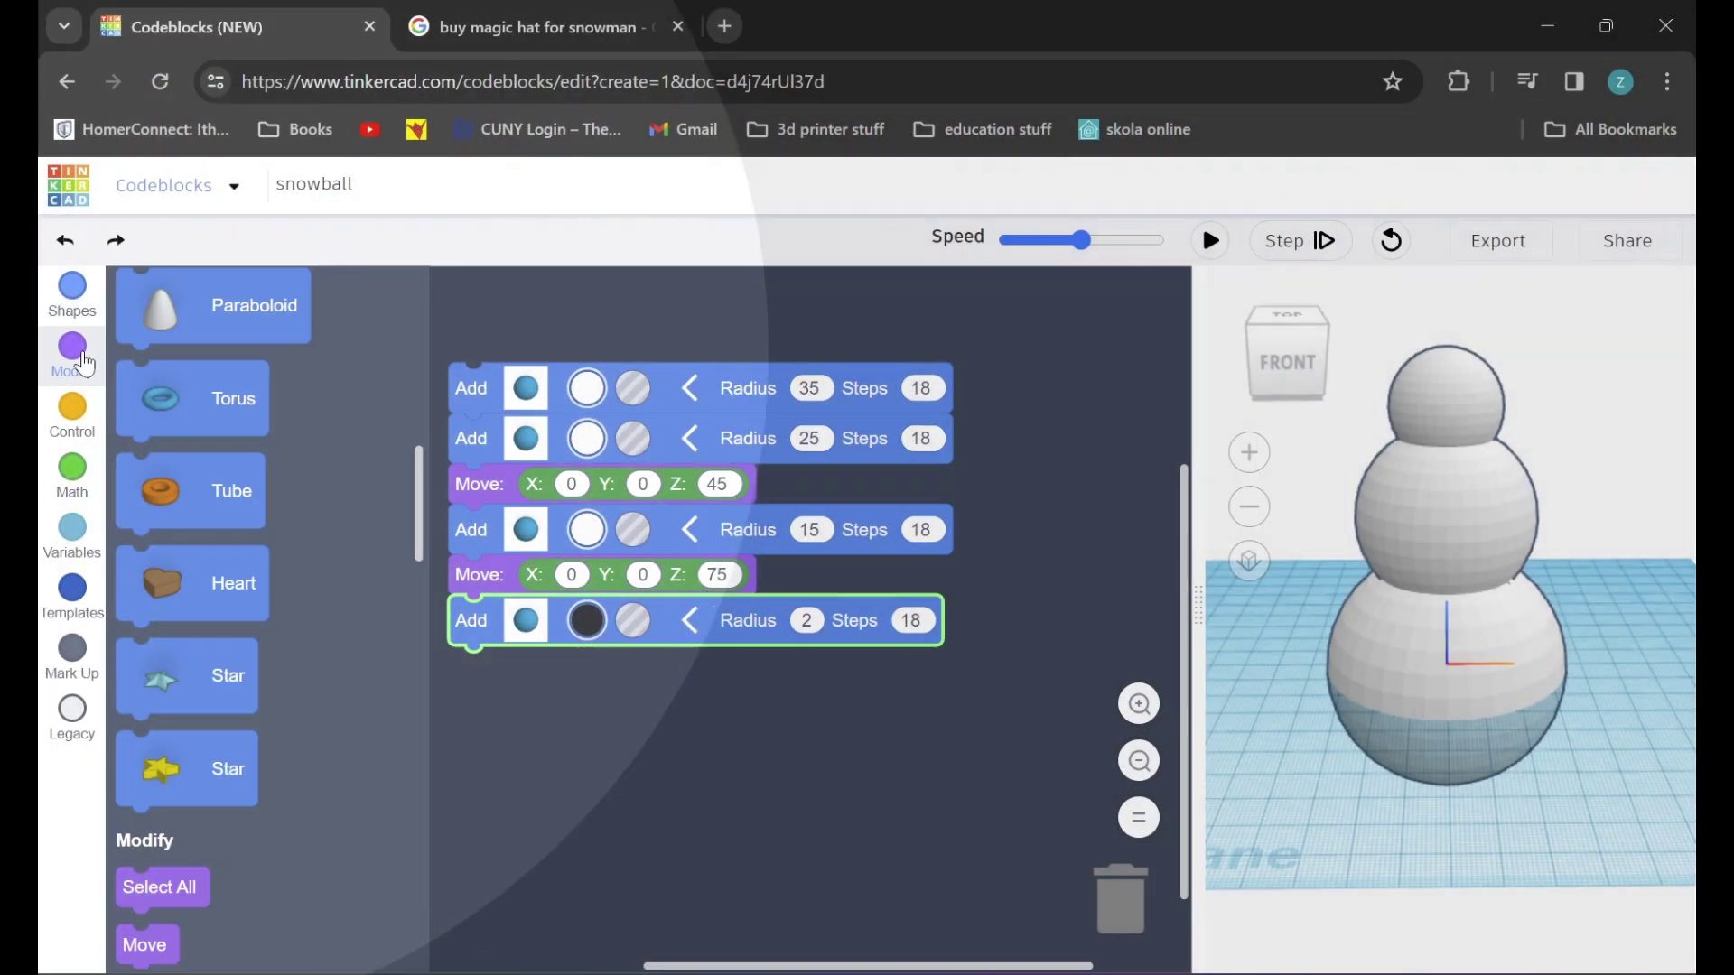
pyautogui.moveTo(151, 400); pyautogui.dragTo(487, 673)
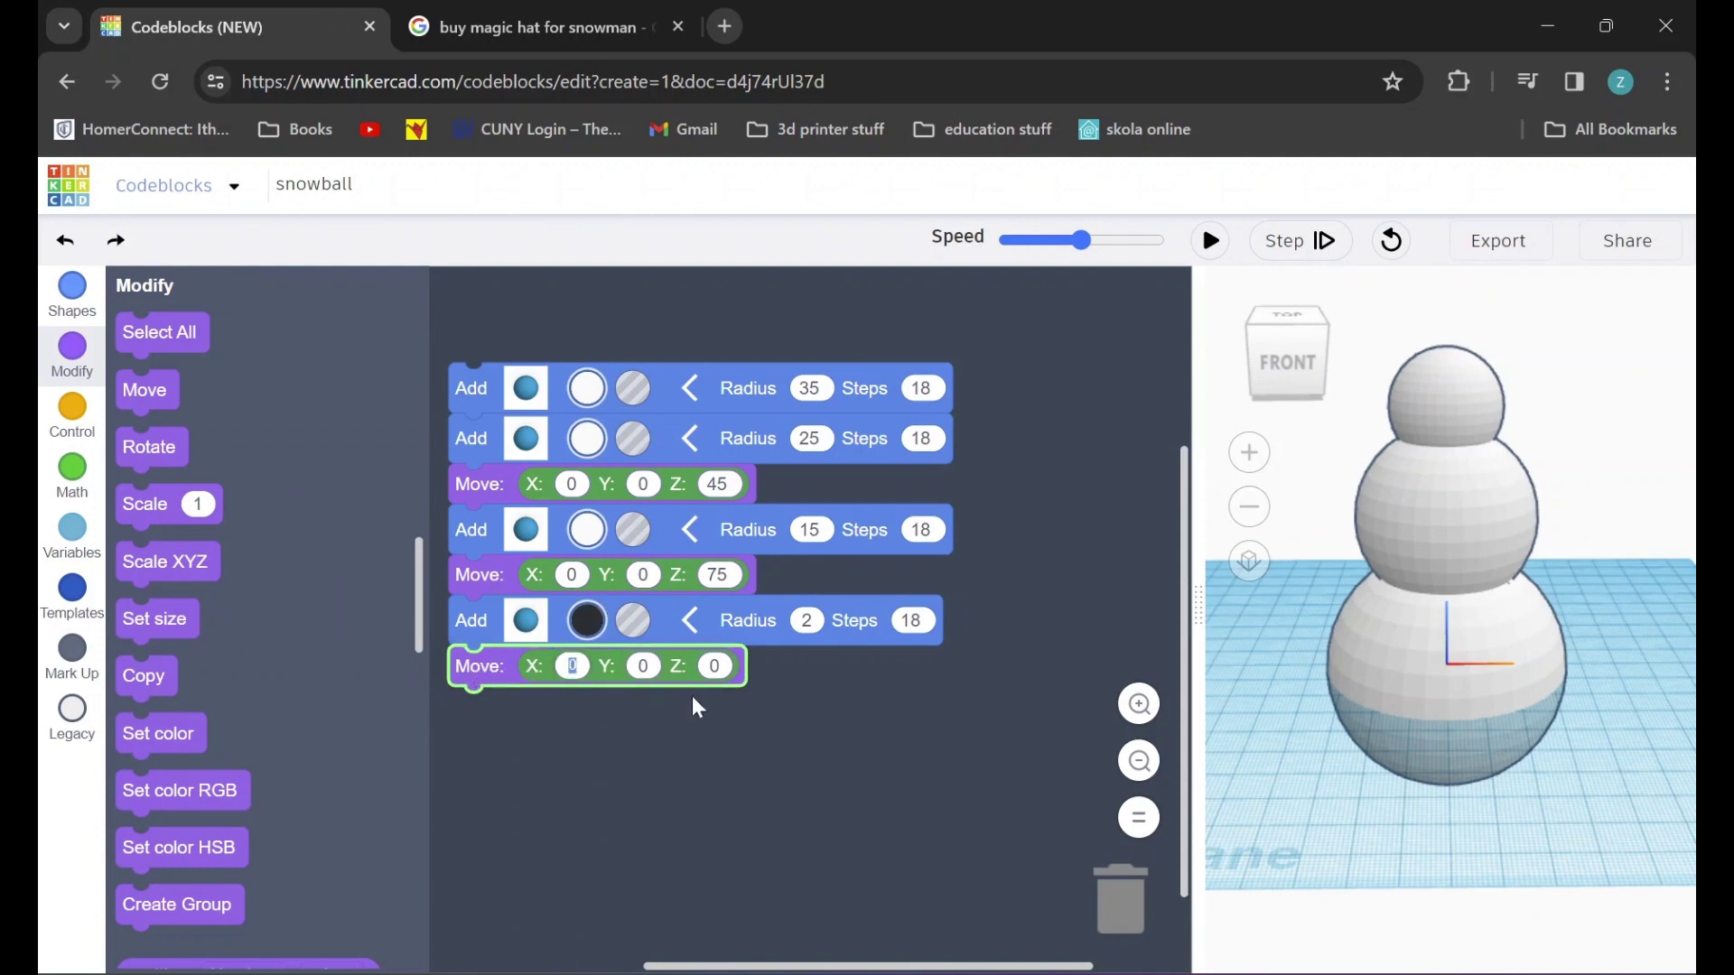
pyautogui.write('-5 Y: ')
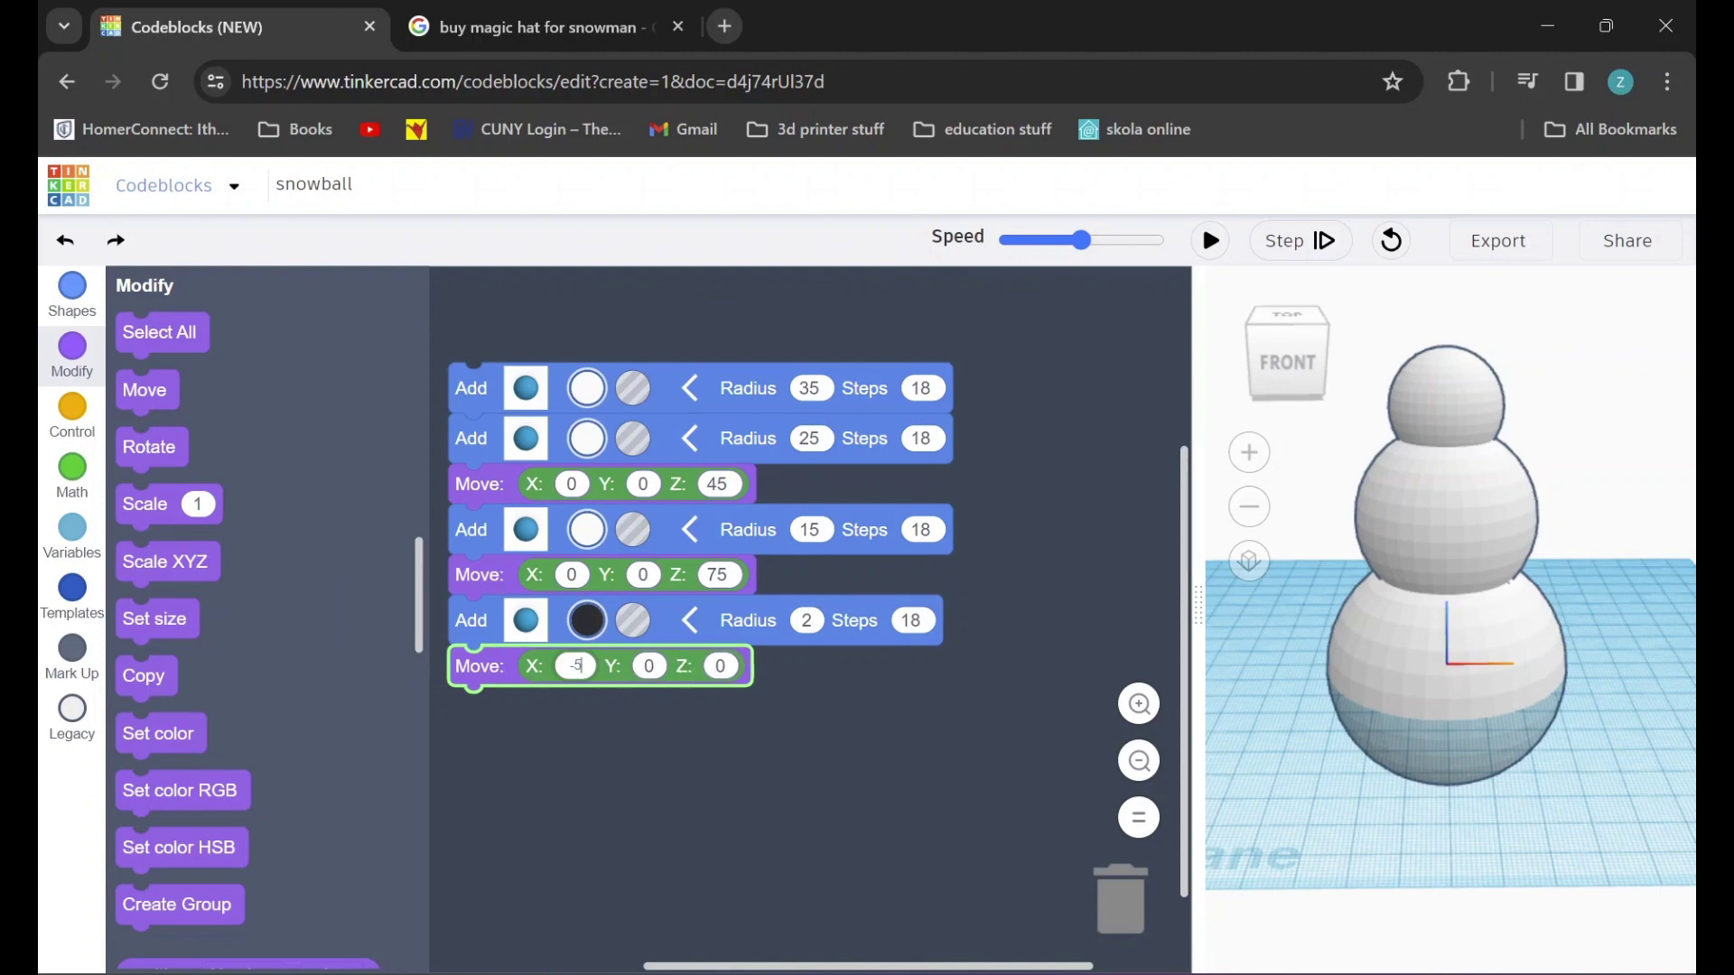
pyautogui.write('-12')
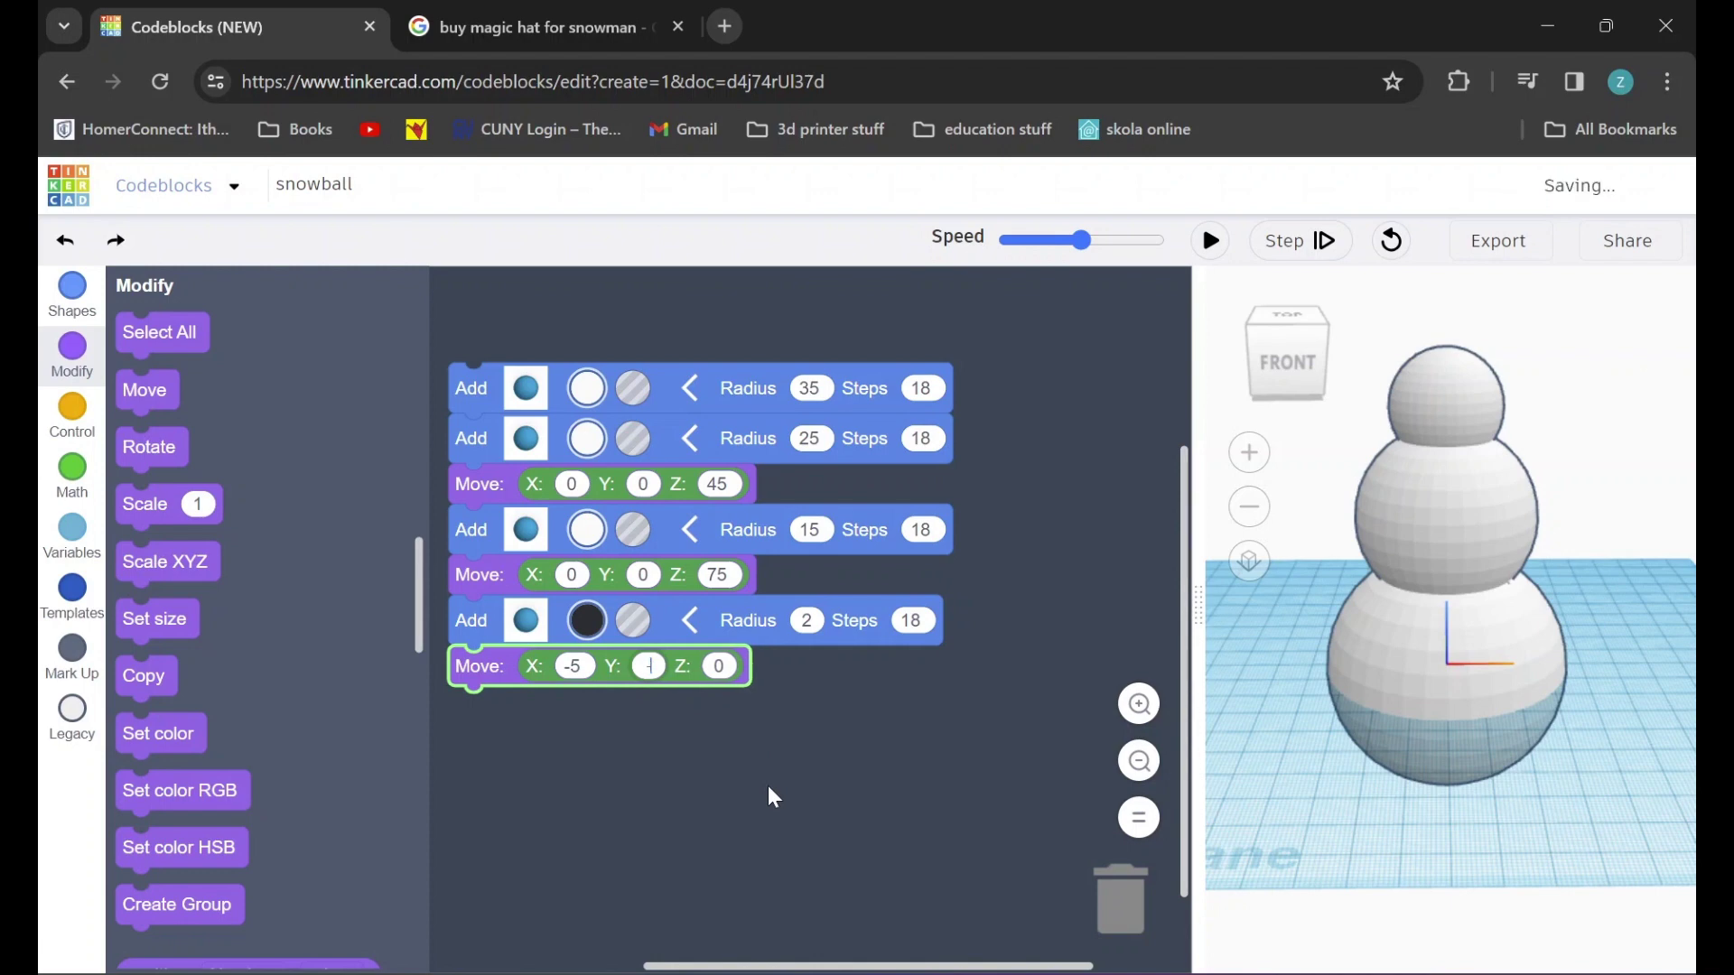
pyautogui.click(746, 693)
pyautogui.write('80')
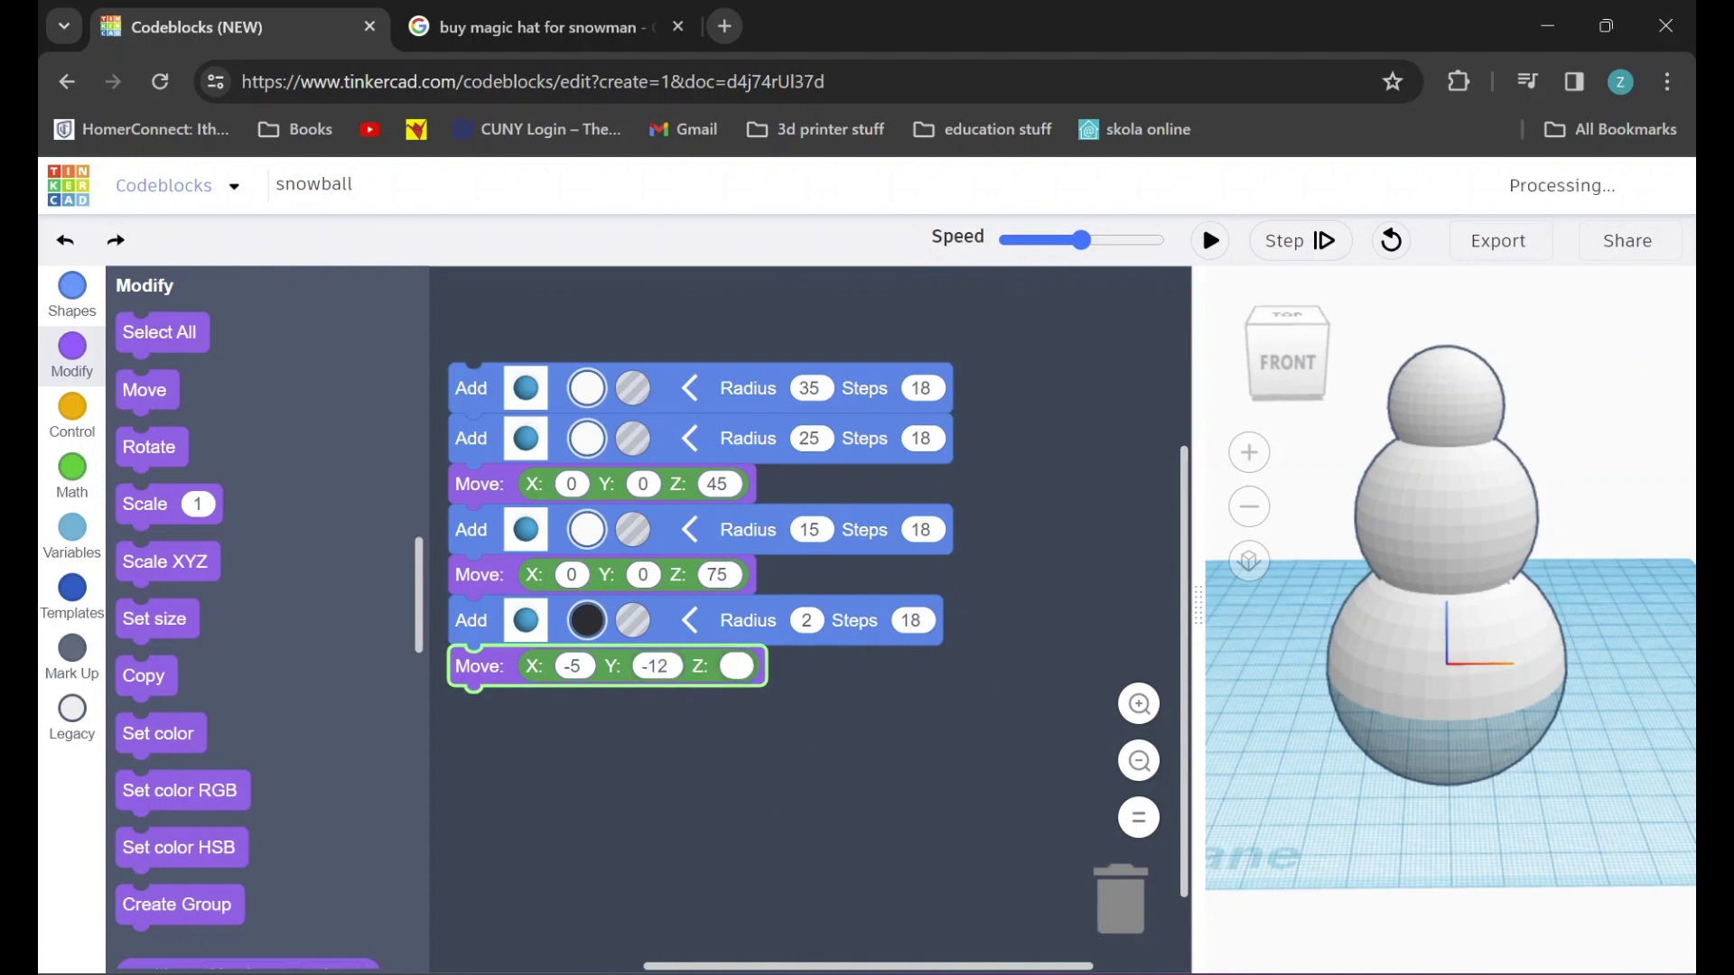
pyautogui.click(700, 745)
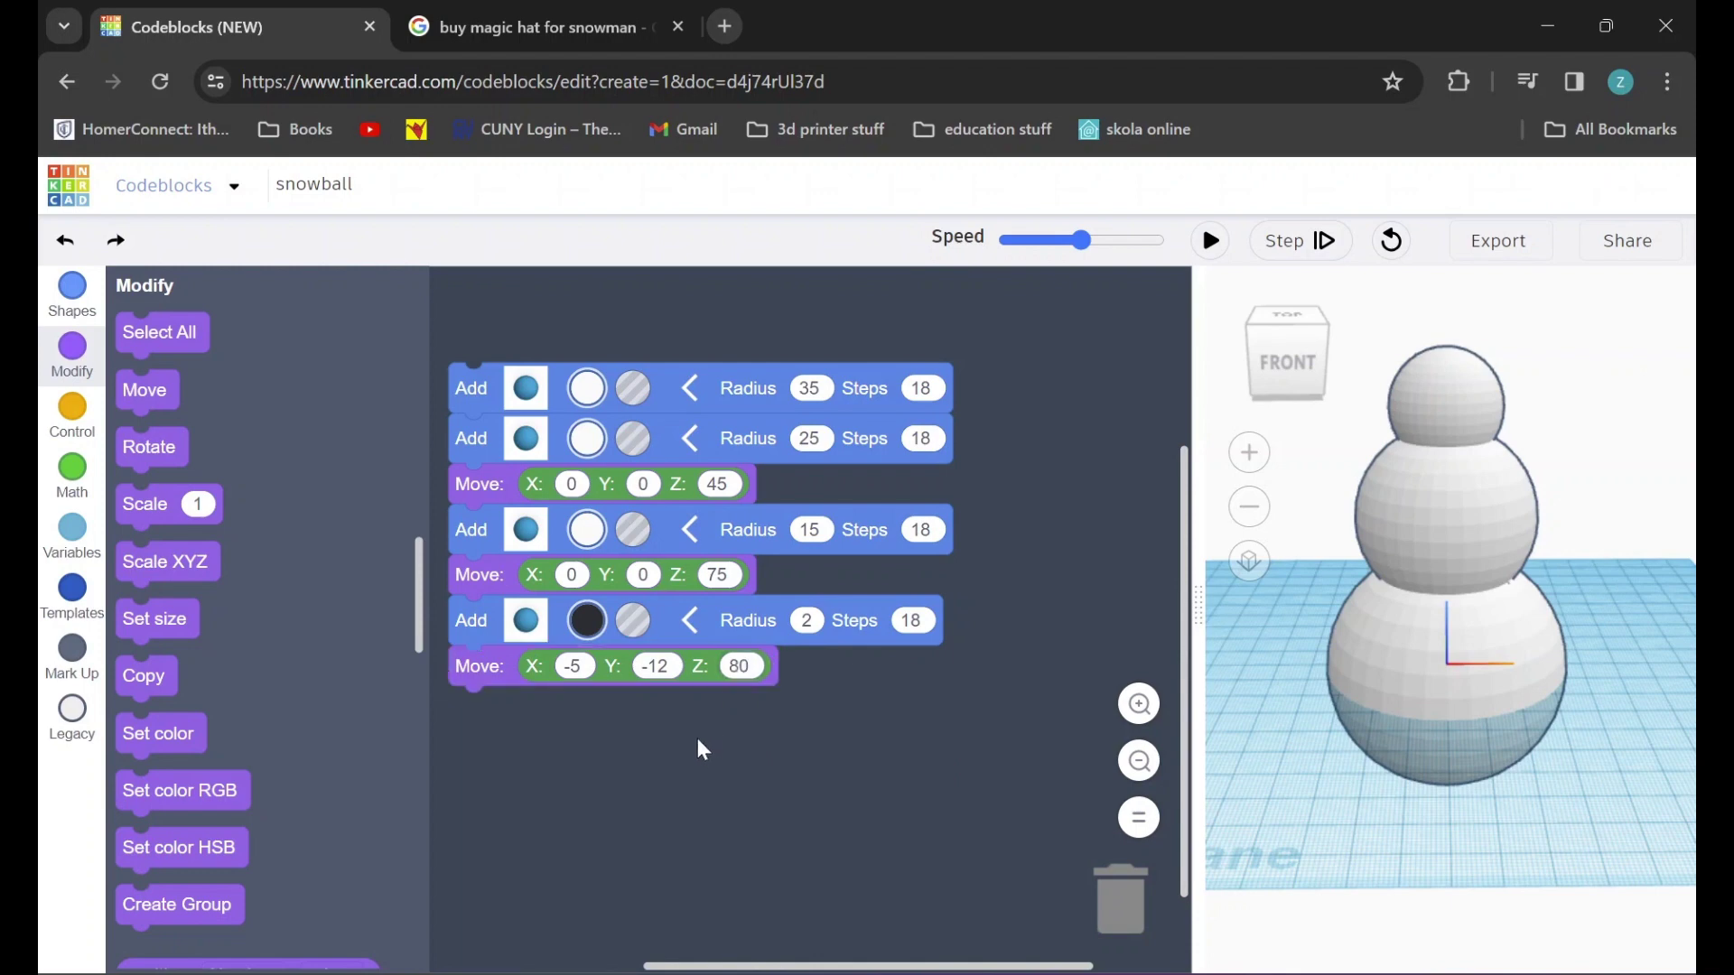
# Duplicate the first eye's sphere and Move blocks and attach the copy at the end of the stack
pyautogui.click(72, 291)
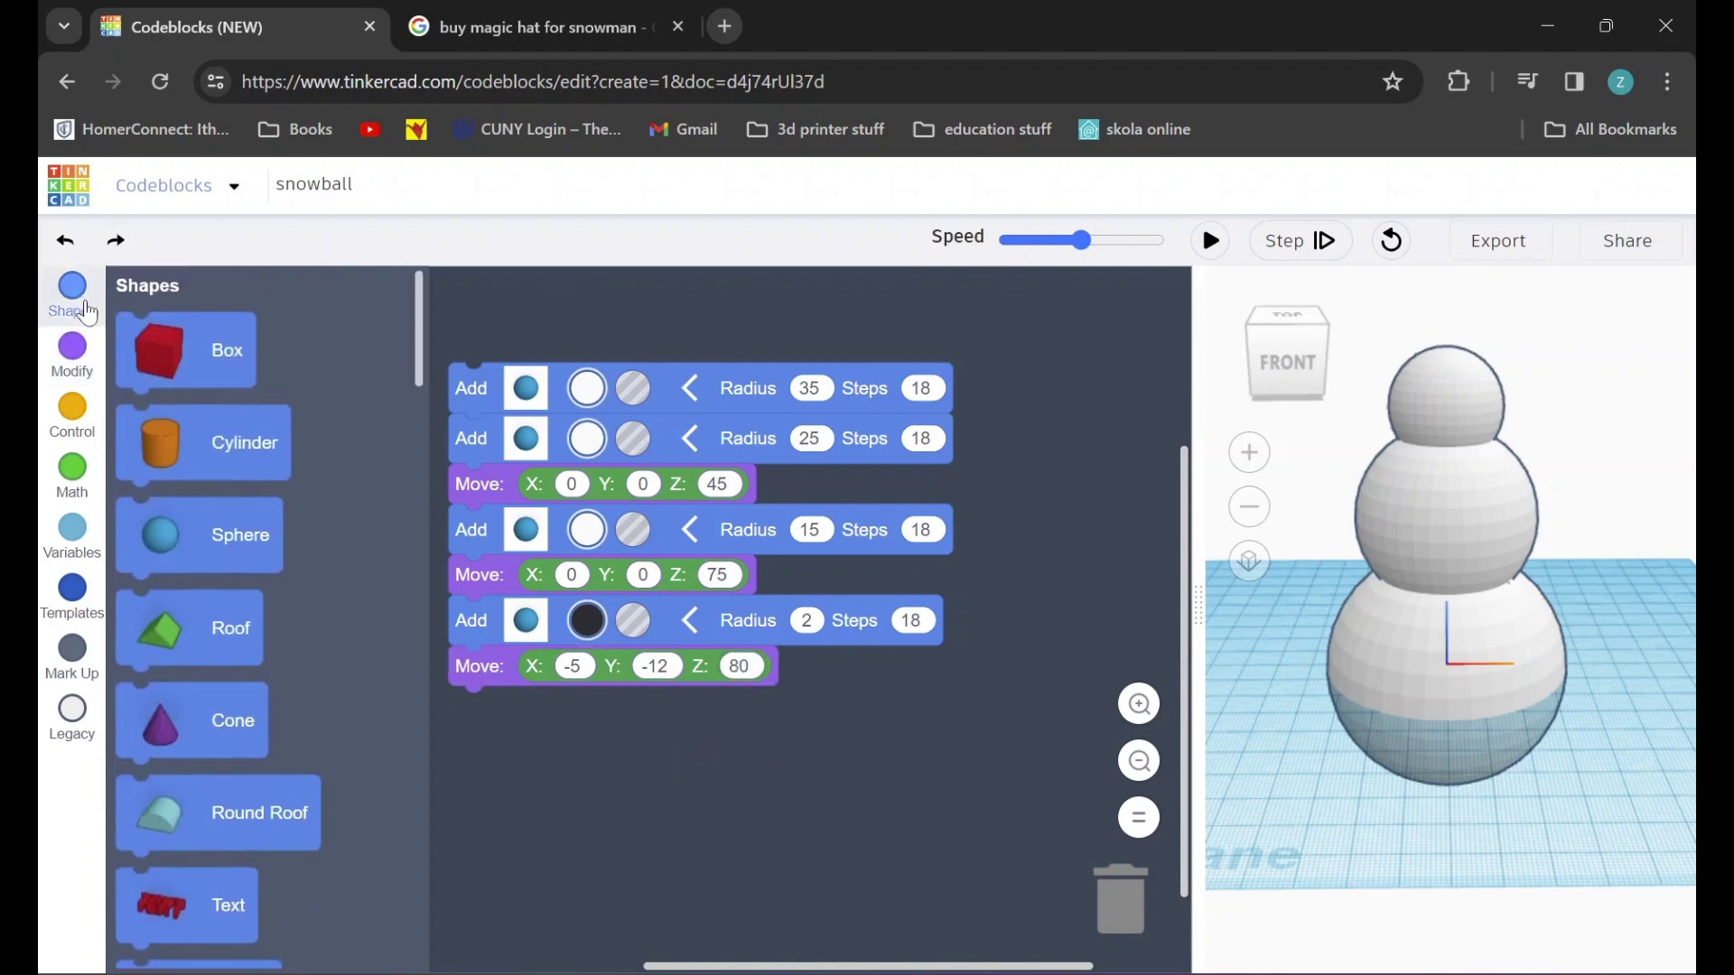
pyautogui.moveTo(163, 543); pyautogui.dragTo(1120, 898)
pyautogui.rightClick(481, 627)
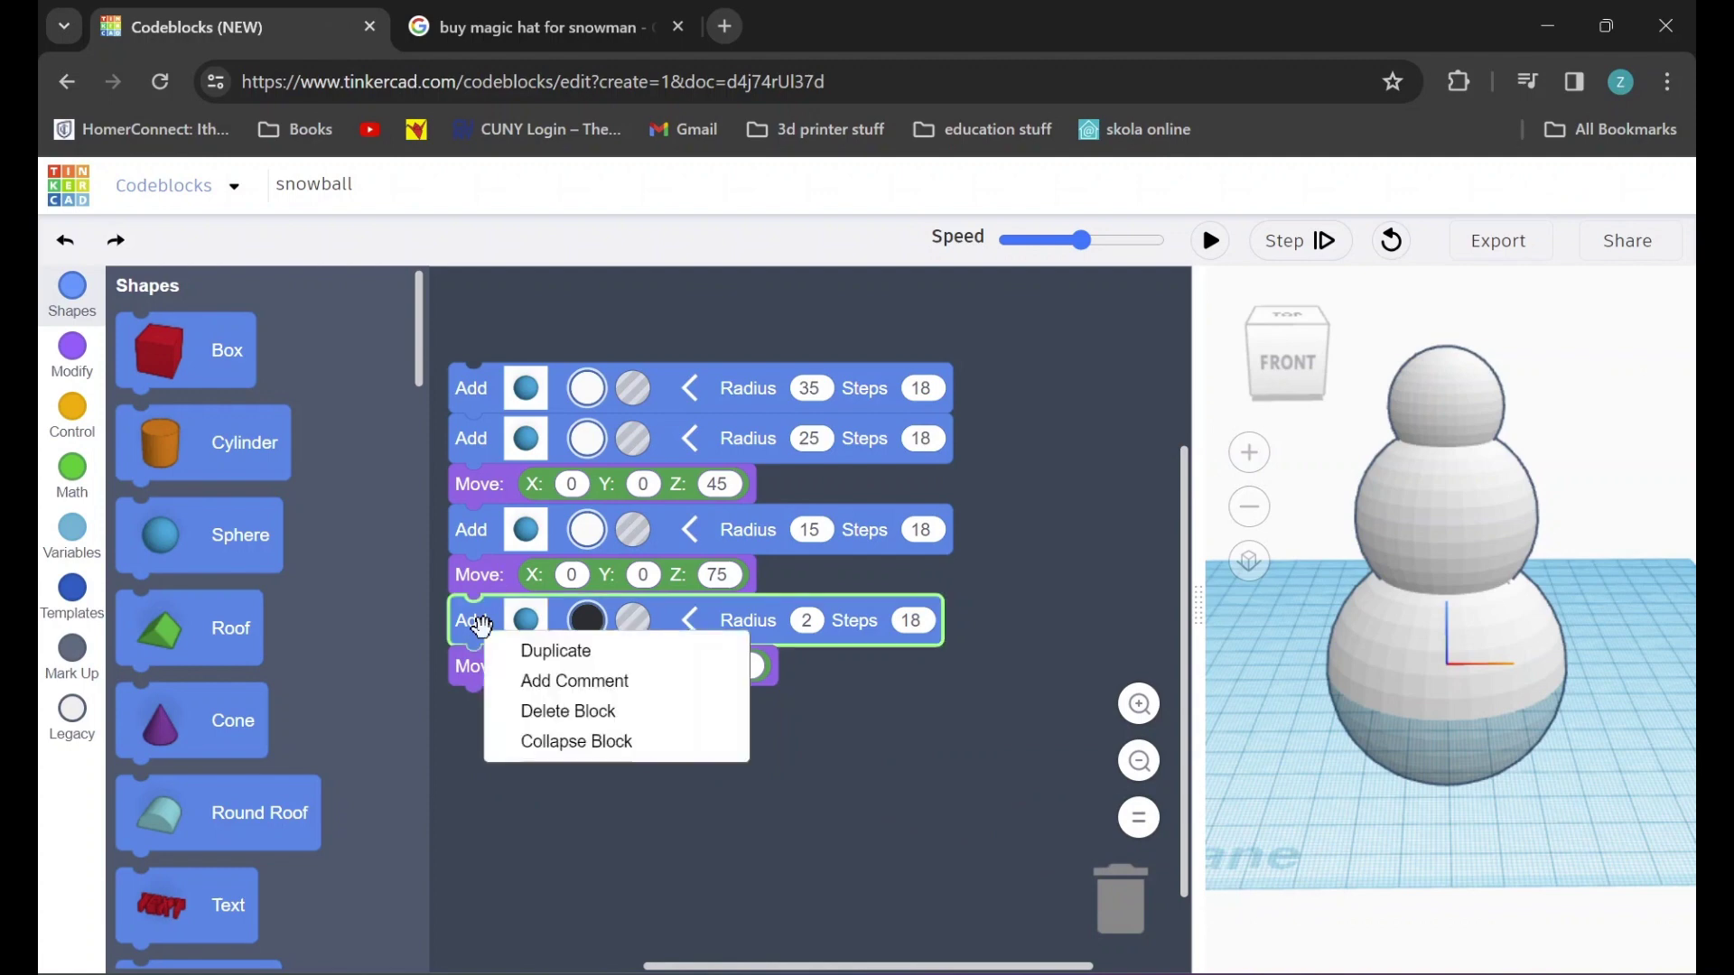
pyautogui.click(531, 651)
pyautogui.moveTo(529, 664); pyautogui.dragTo(455, 702)
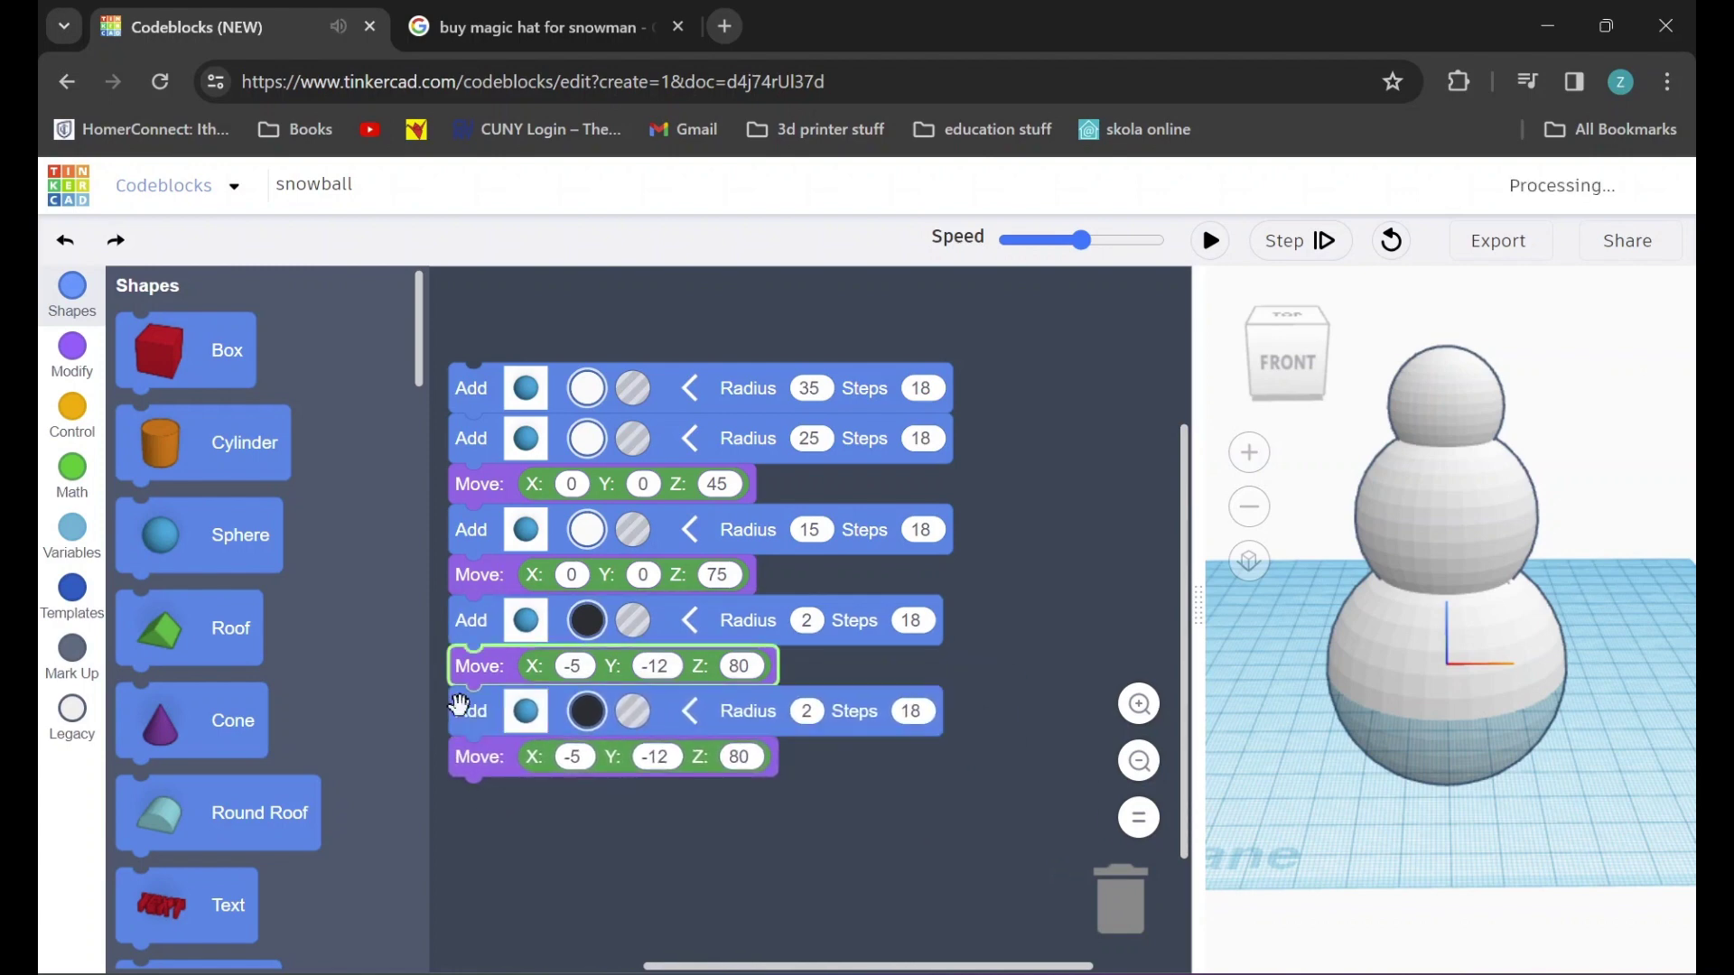
# Set X to 5 in the second eye's Move block and run the code
pyautogui.click(581, 761)
pyautogui.click(576, 759)
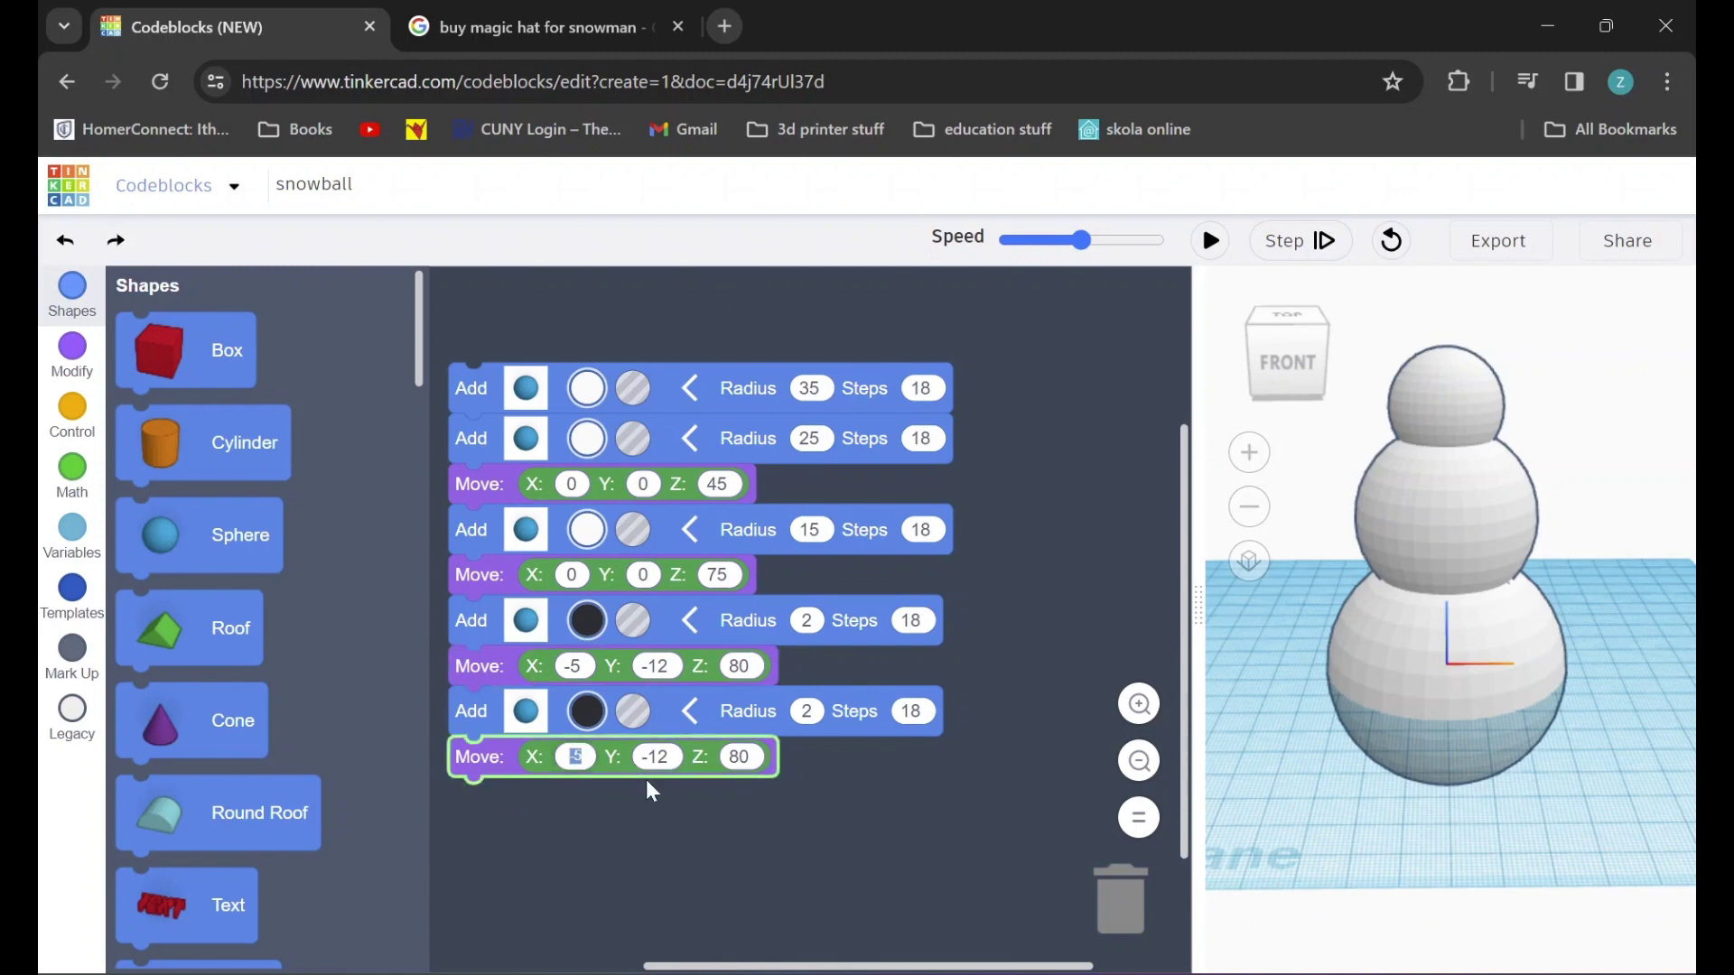
pyautogui.write('5')
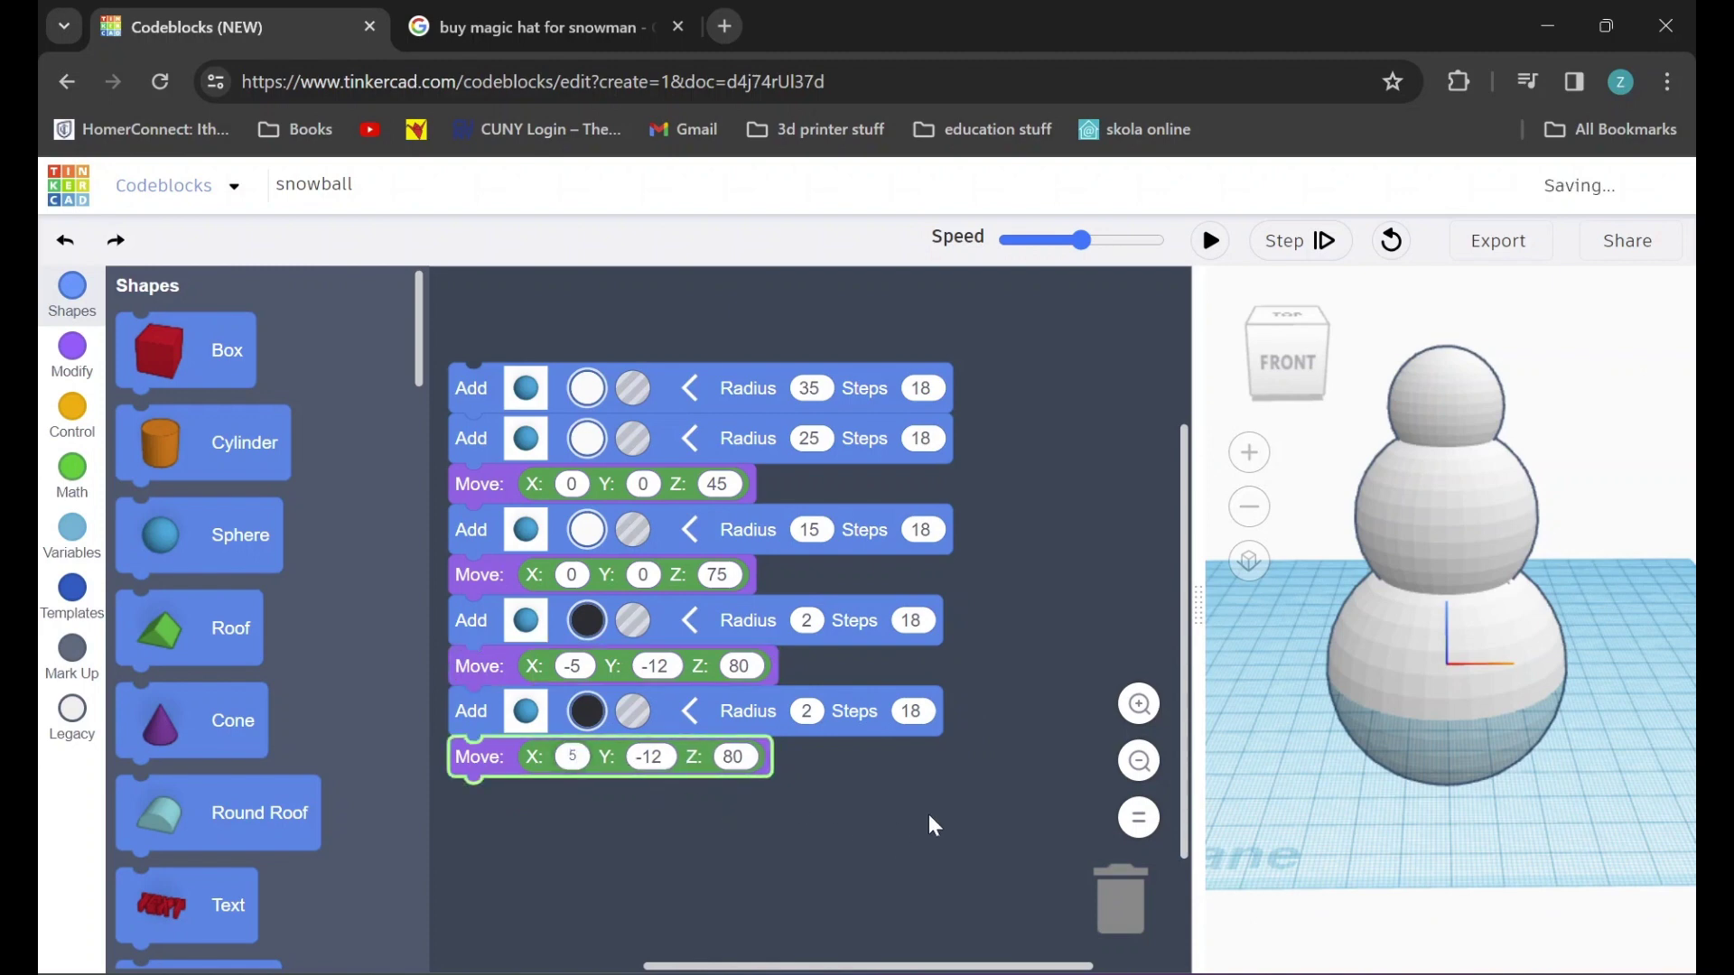
pyautogui.click(961, 851)
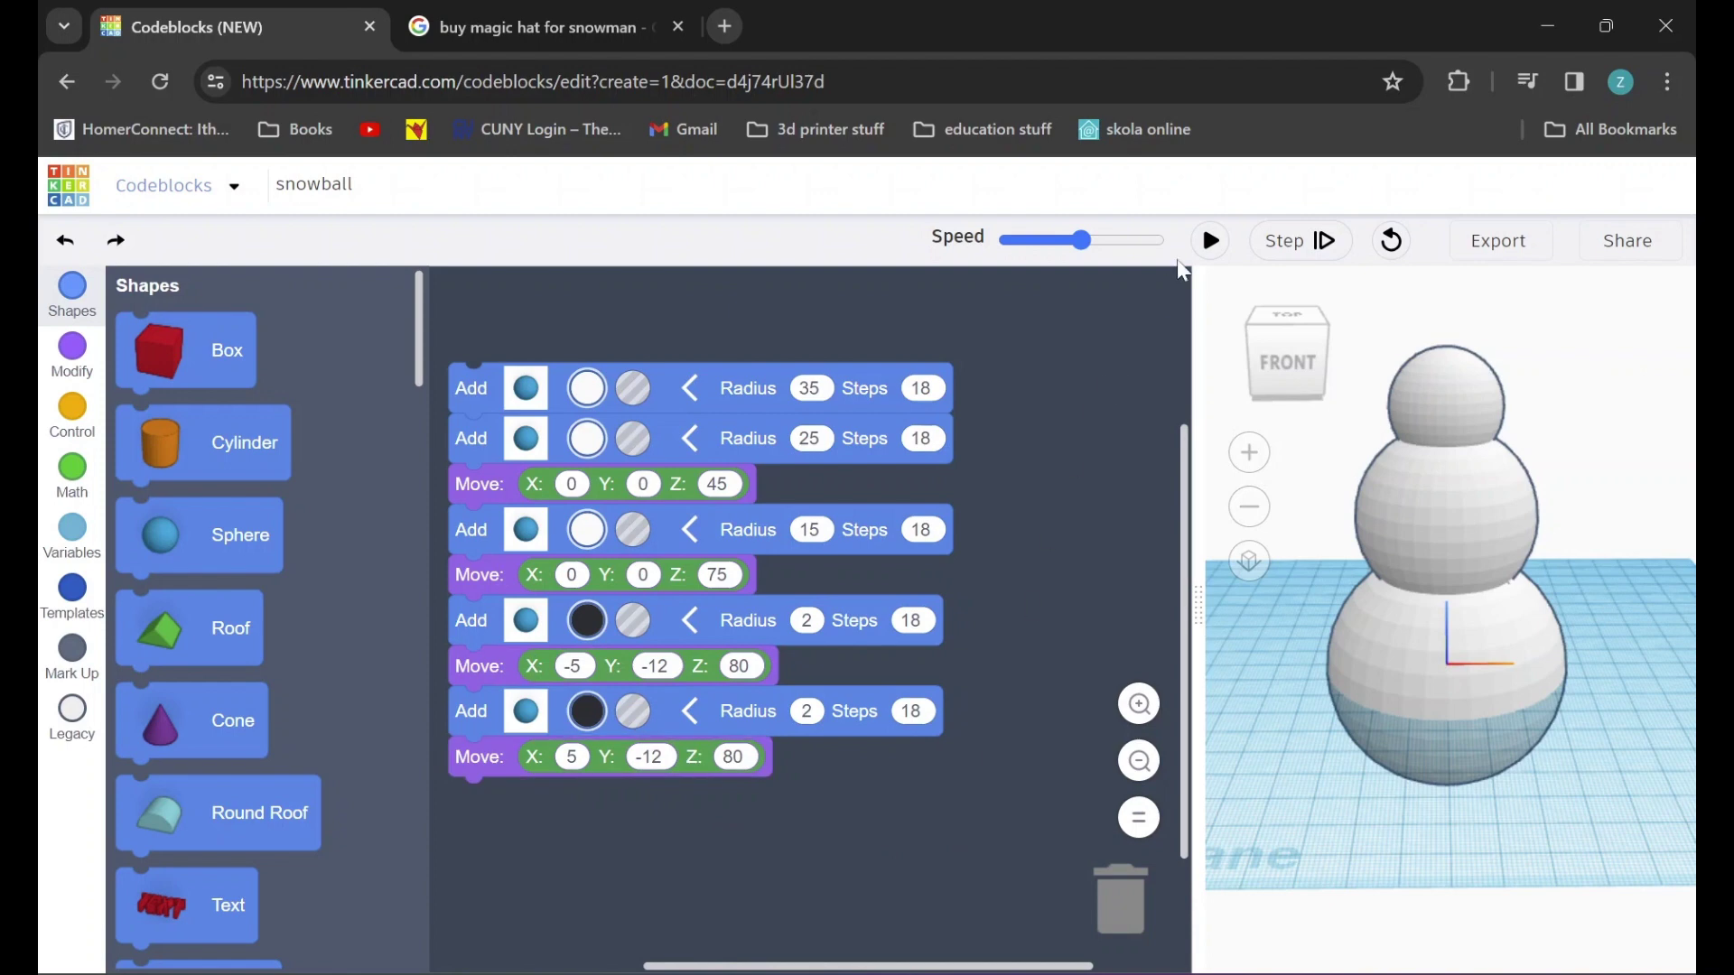
pyautogui.click(1209, 241)
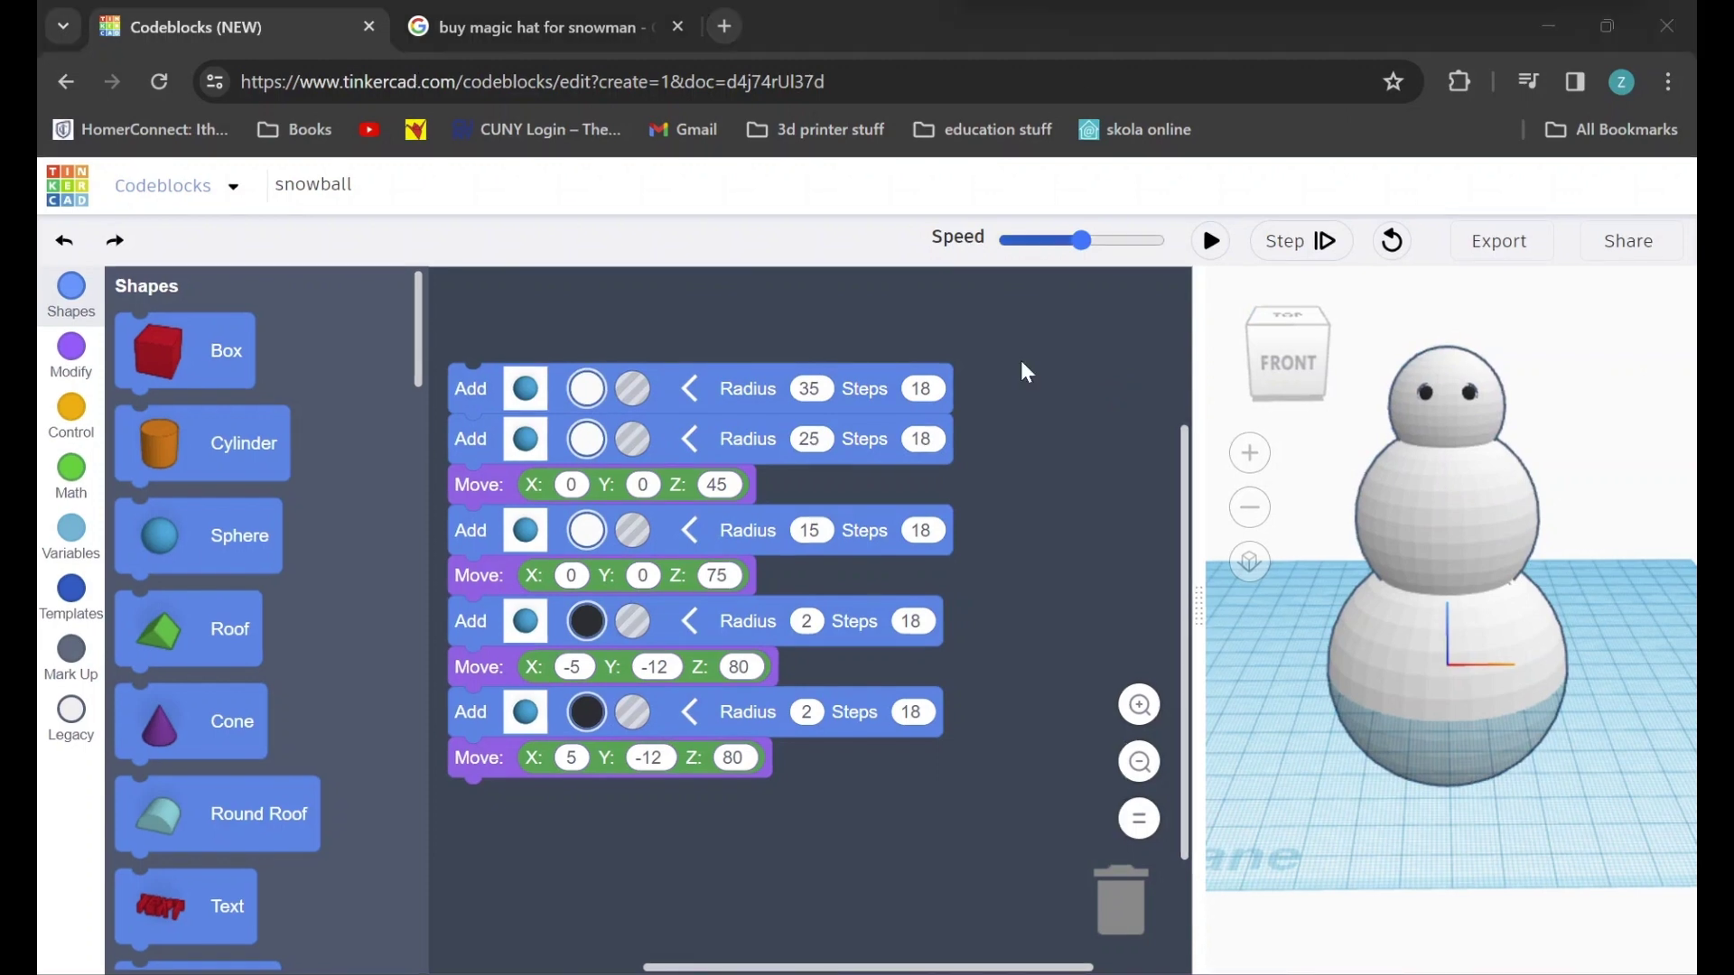
# Duplicate the second eye's sphere and Move blocks at the end of the stack, setting the copied Move to X 0, Y -14, Z 76
pyautogui.rightClick(477, 709)
pyautogui.click(537, 735)
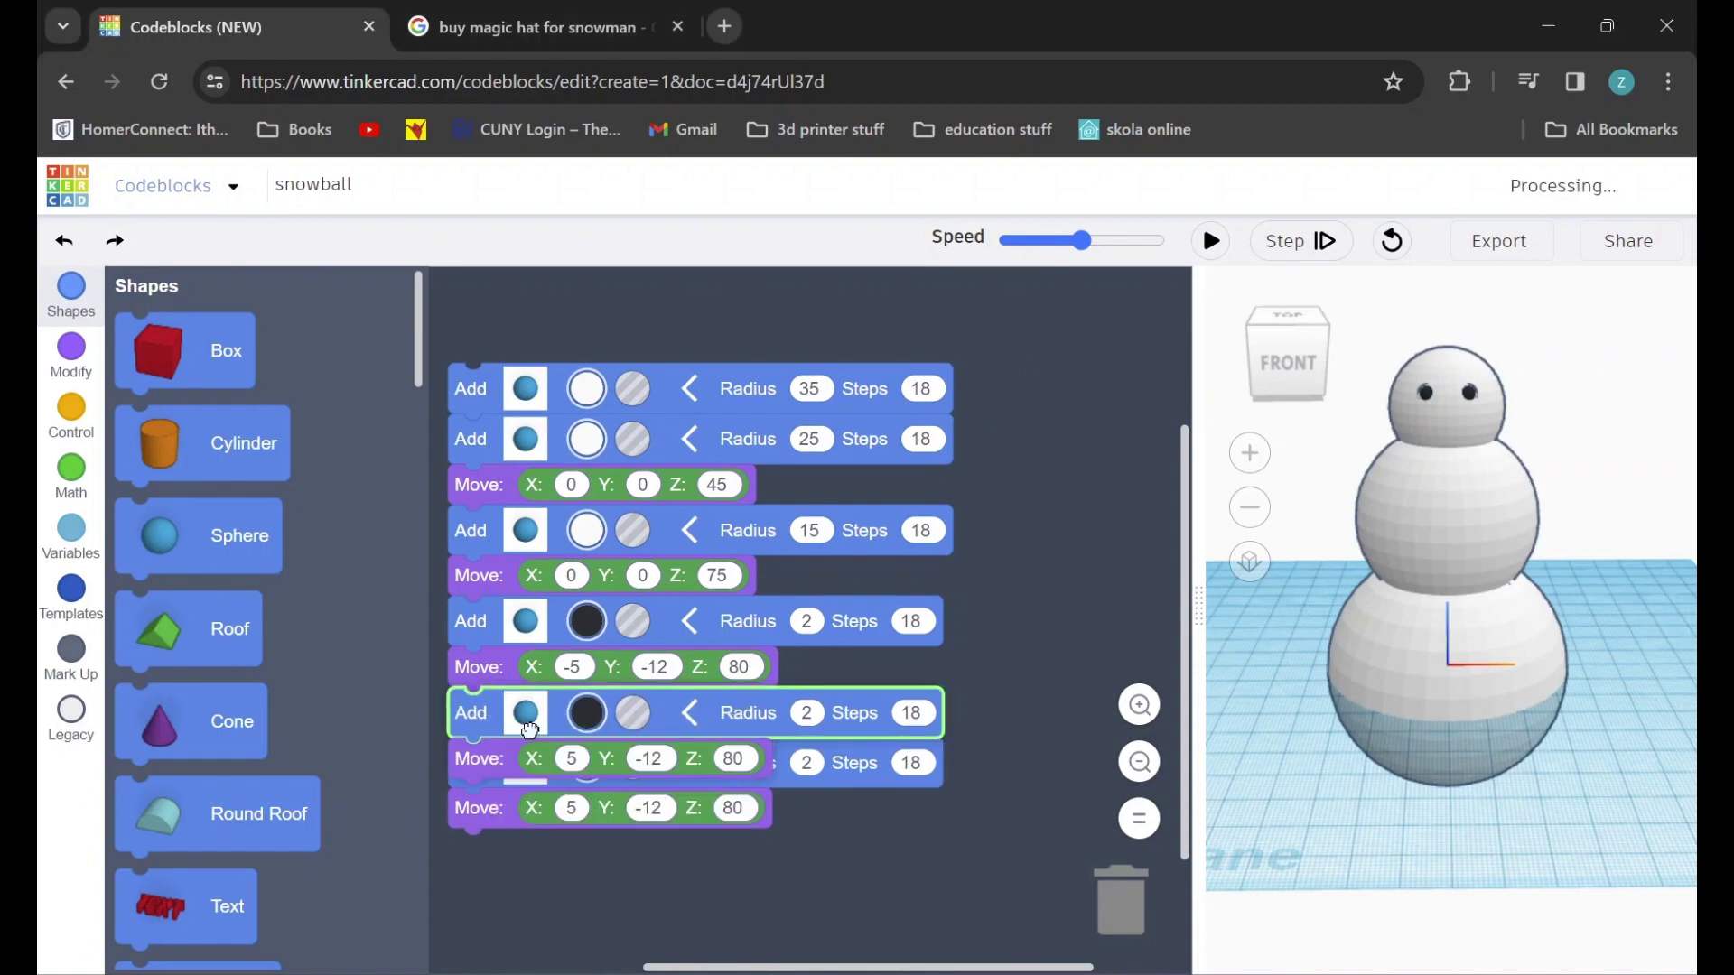
pyautogui.moveTo(509, 803); pyautogui.dragTo(458, 791)
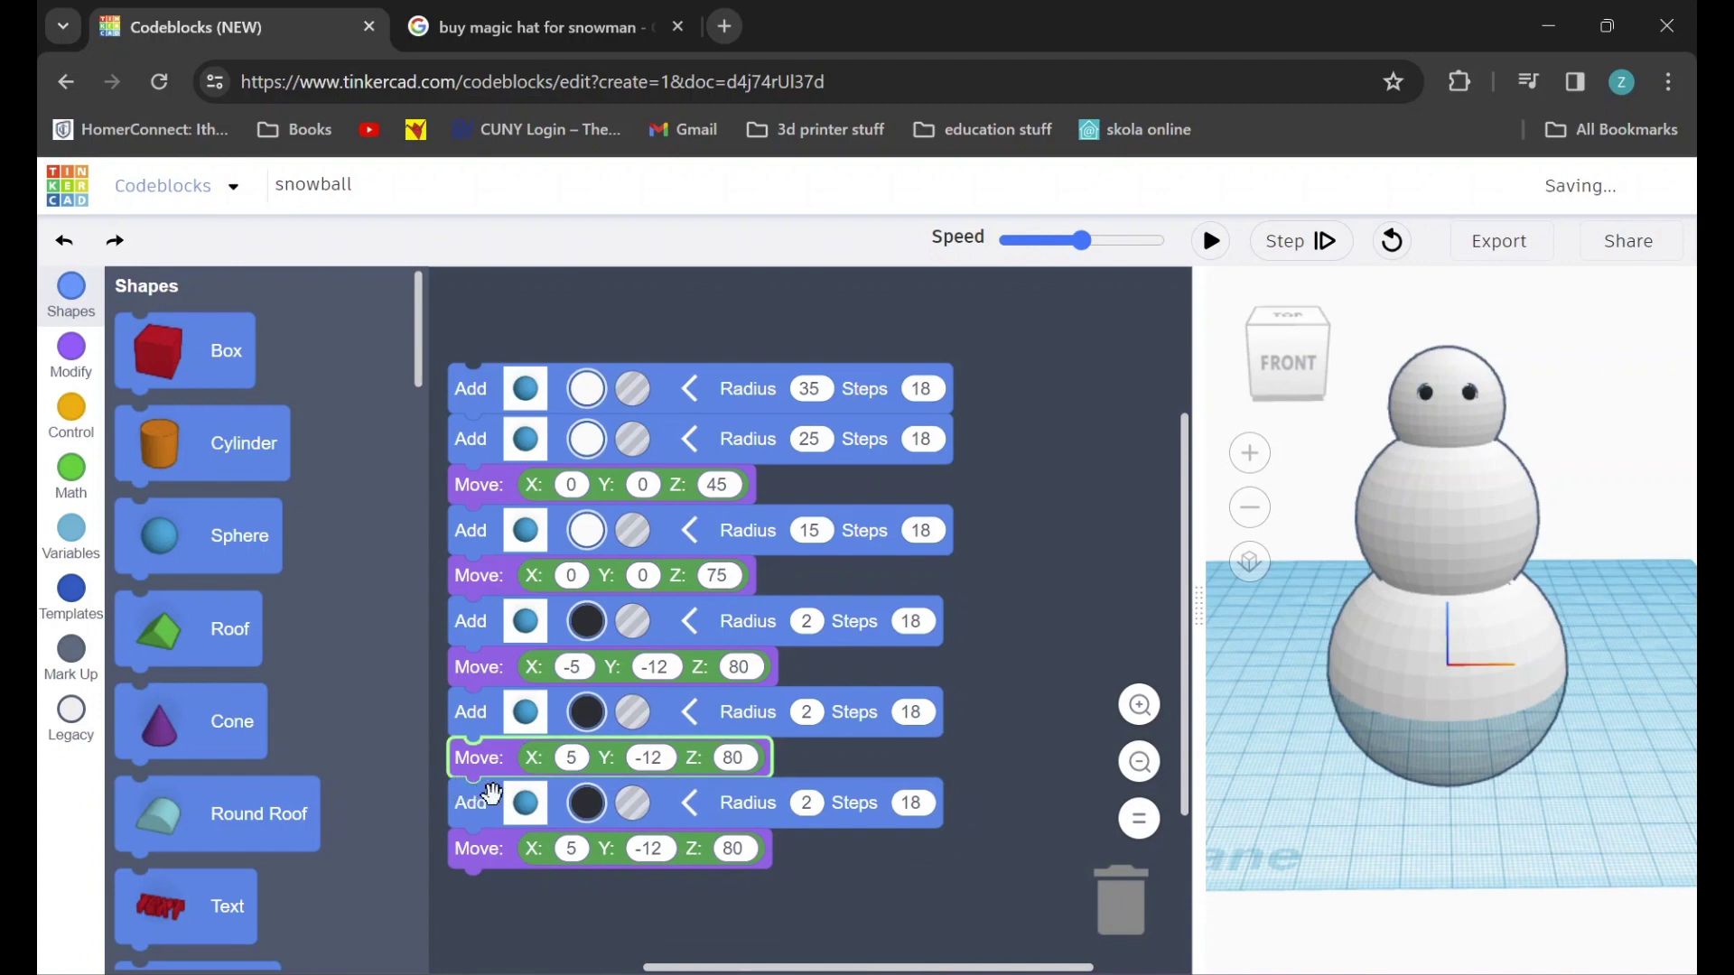
pyautogui.scroll(-3, 565, 801)
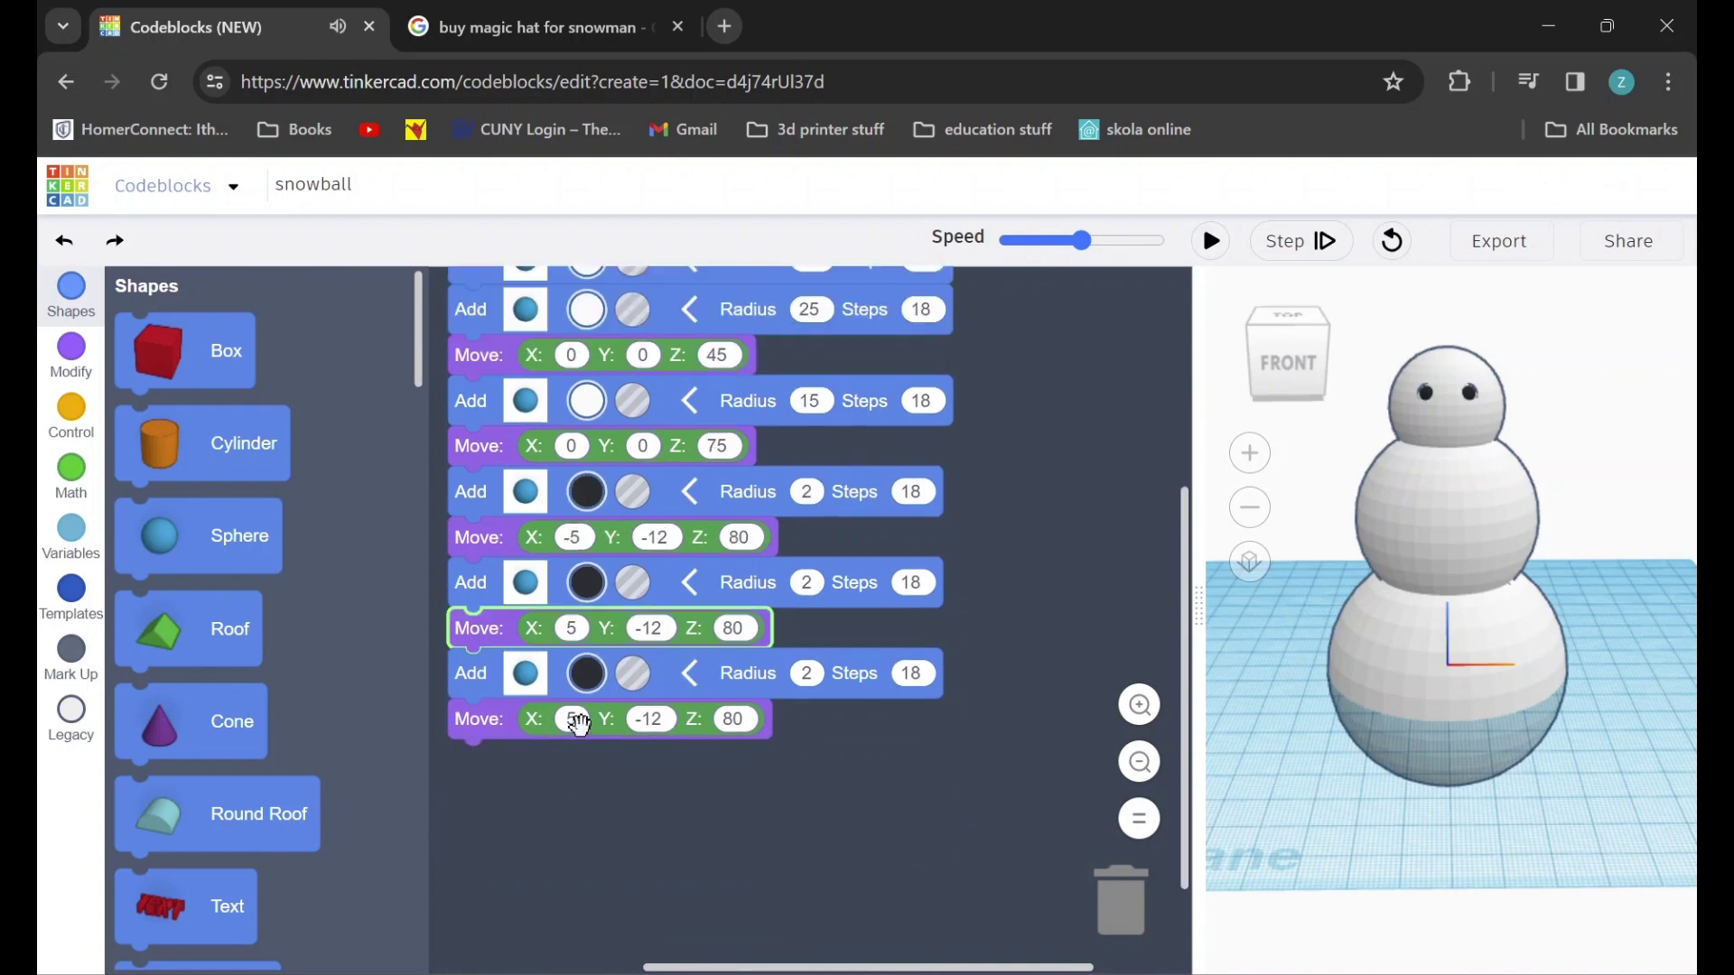
pyautogui.click(573, 720)
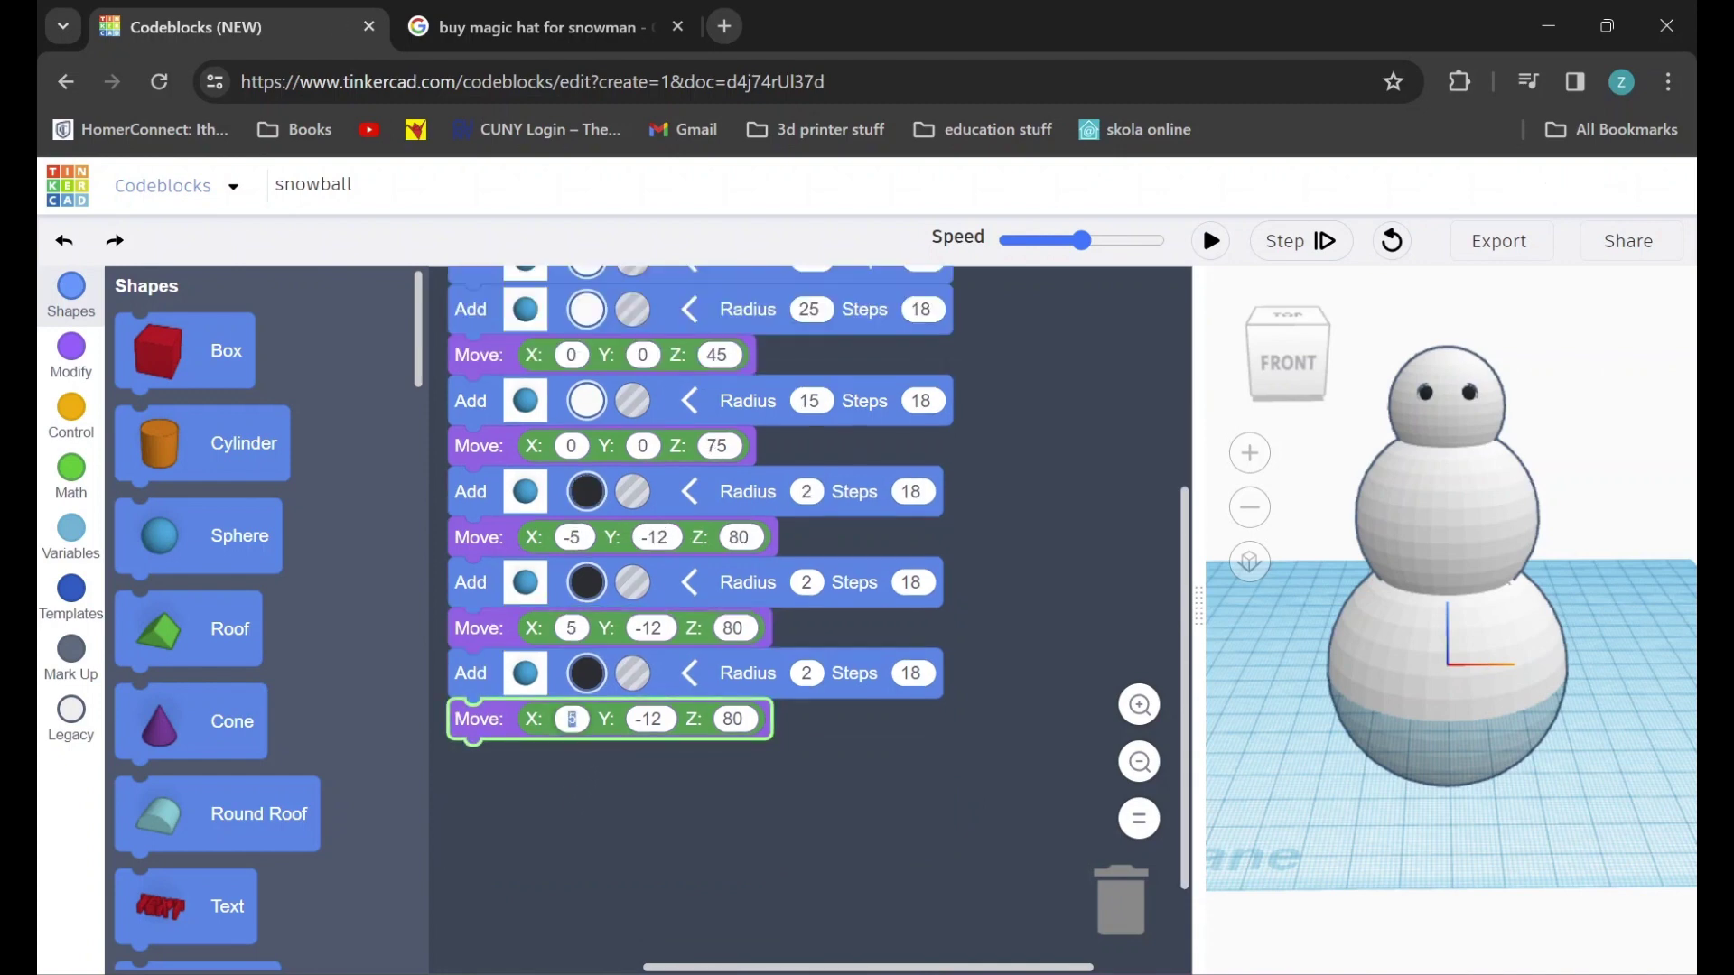
pyautogui.write('0')
pyautogui.press('Tab')
pyautogui.write('-14')
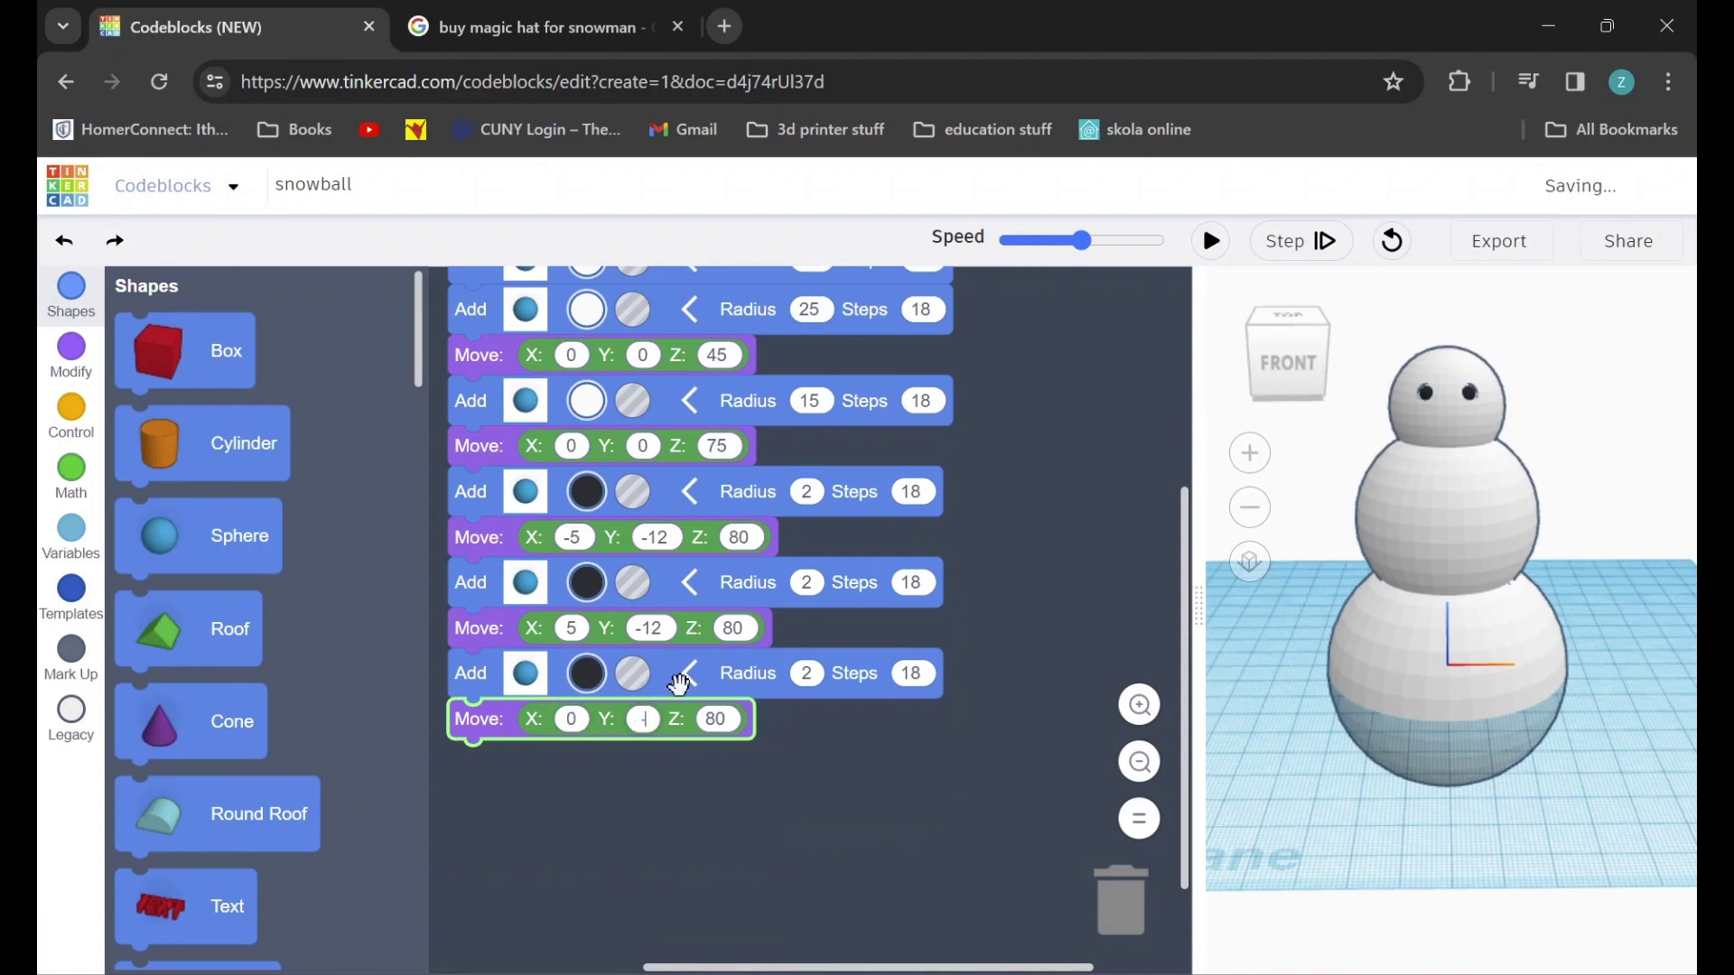
pyautogui.press('Tab')
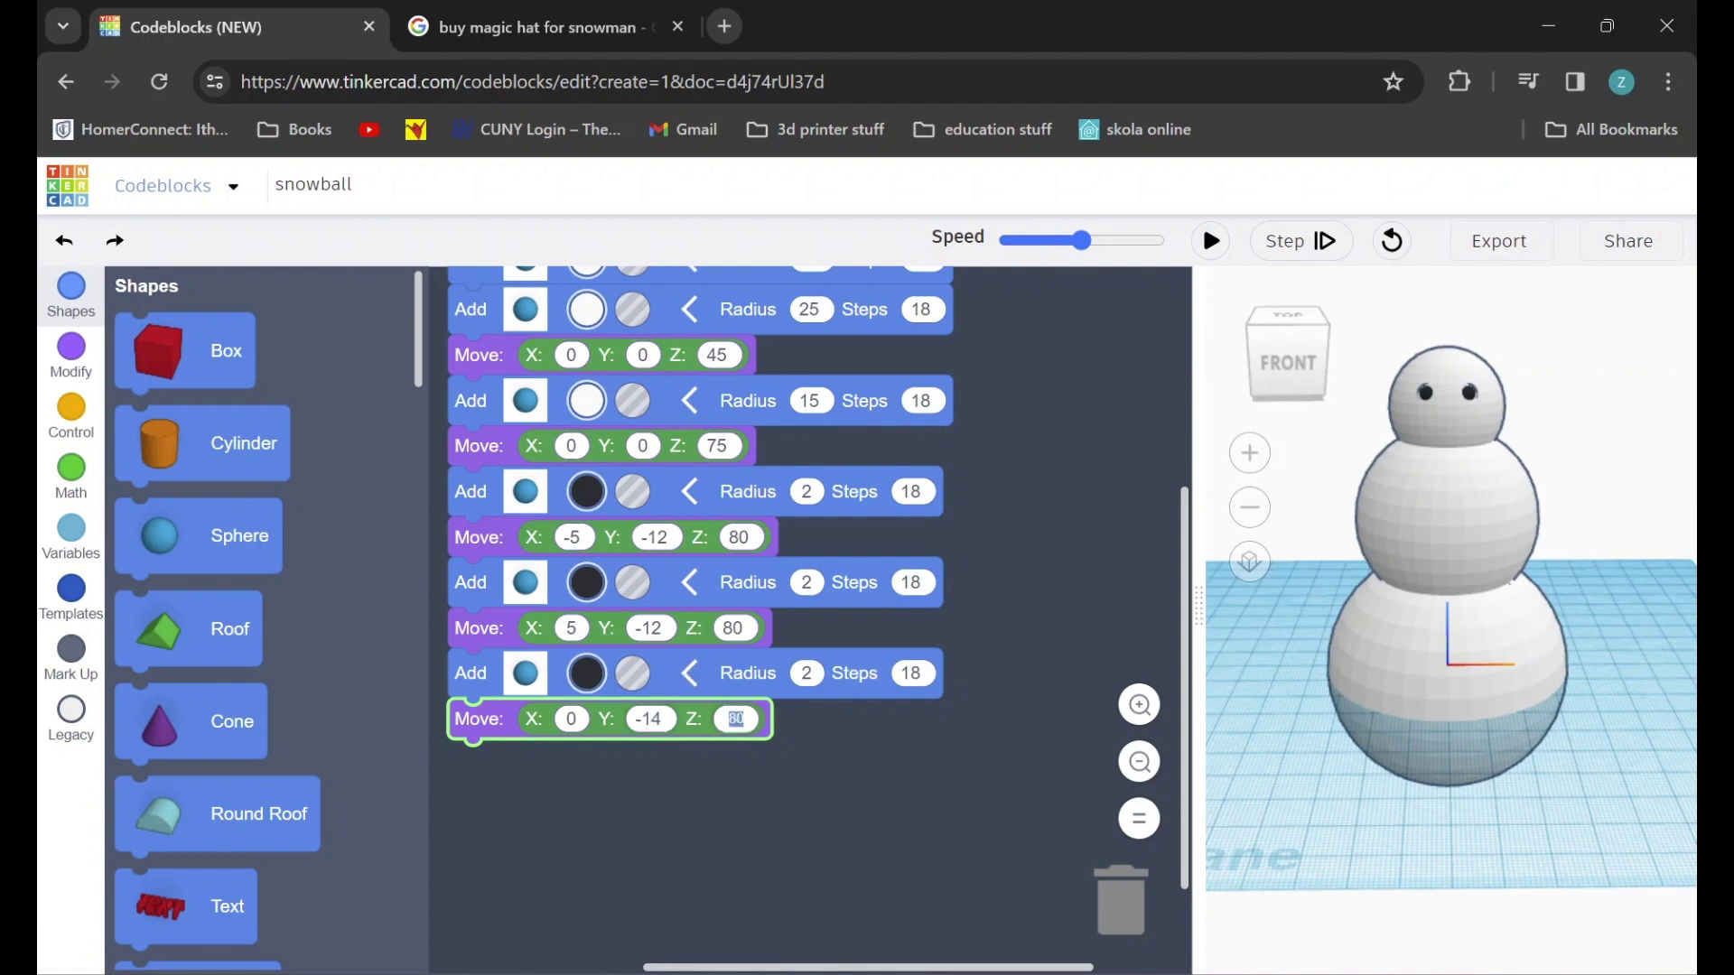
pyautogui.write('76')
# Duplicate the last black sphere and Move pair at the stack's end and set the copied Move to X 2, Y -13, Z 72
pyautogui.rightClick(484, 675)
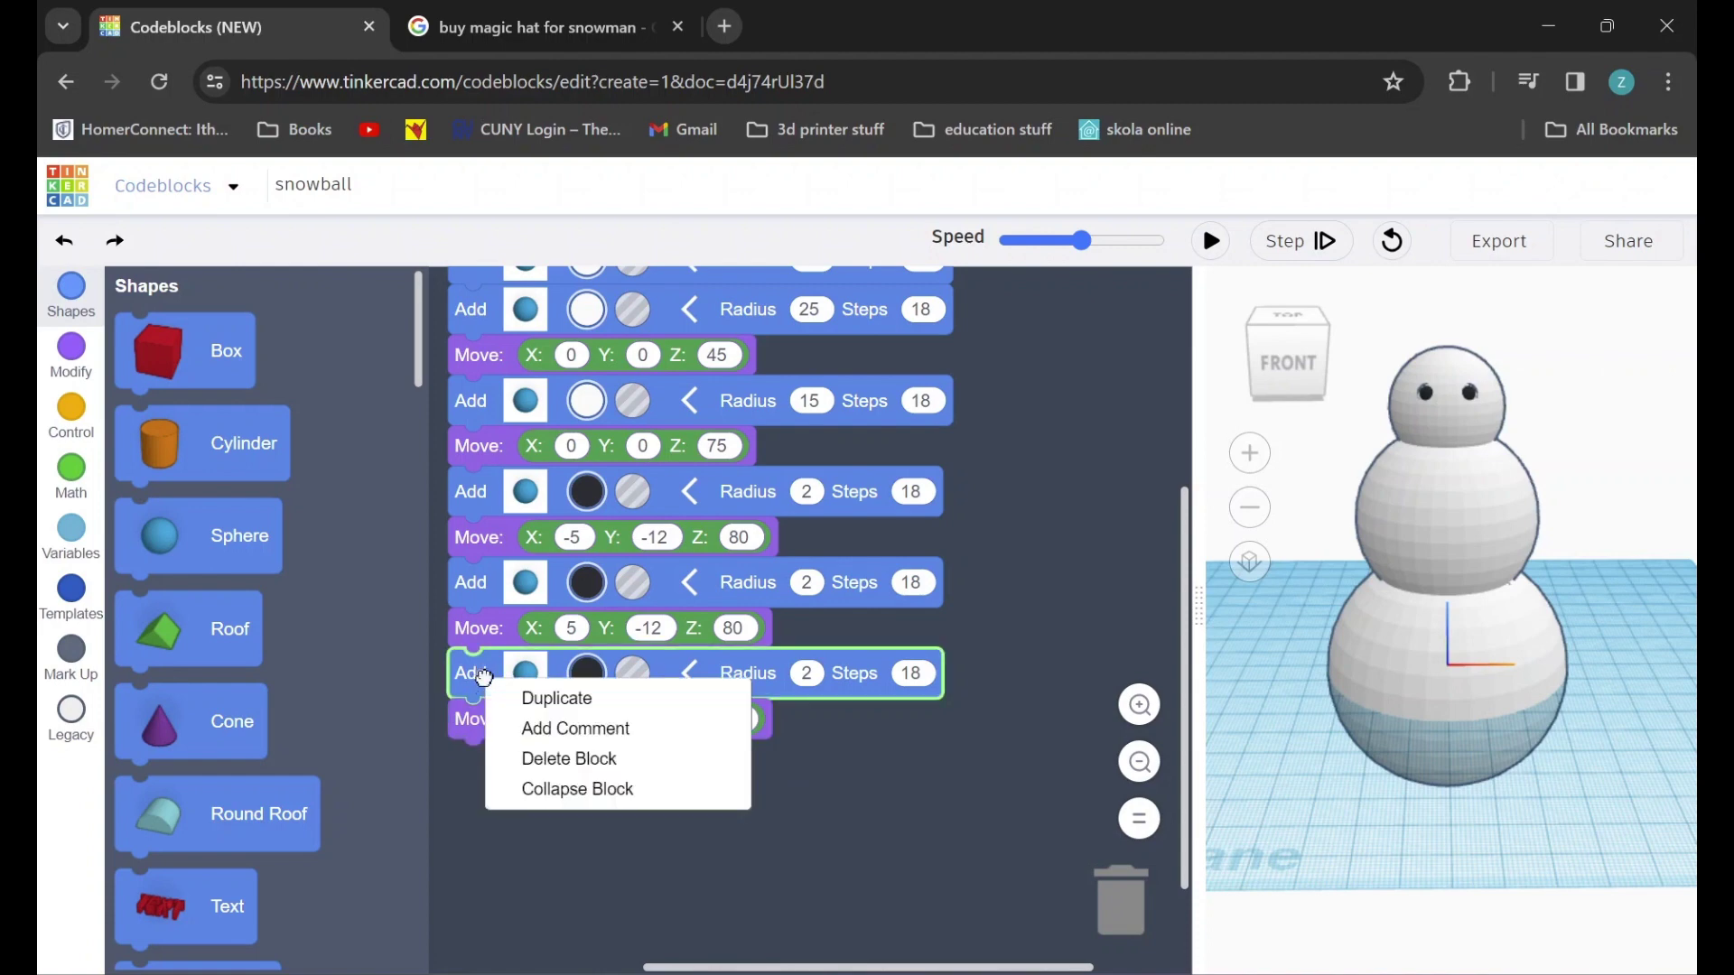
pyautogui.click(533, 700)
pyautogui.moveTo(520, 763); pyautogui.dragTo(491, 759)
pyautogui.scroll(-3, 491, 755)
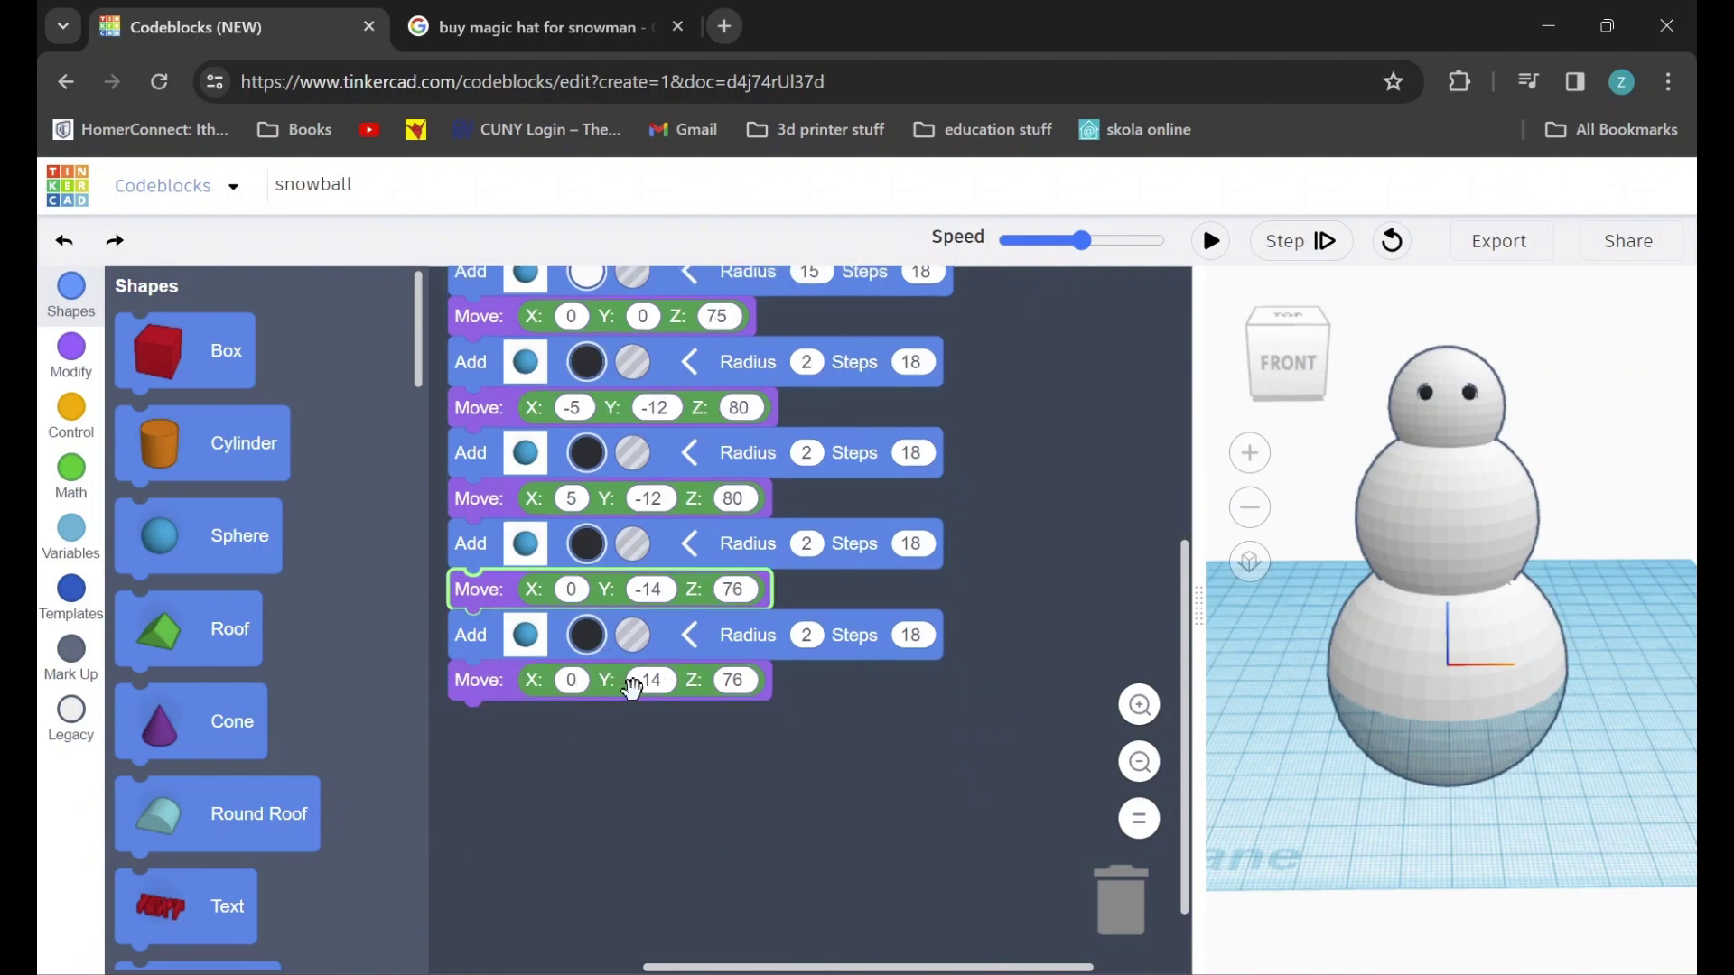
pyautogui.click(573, 682)
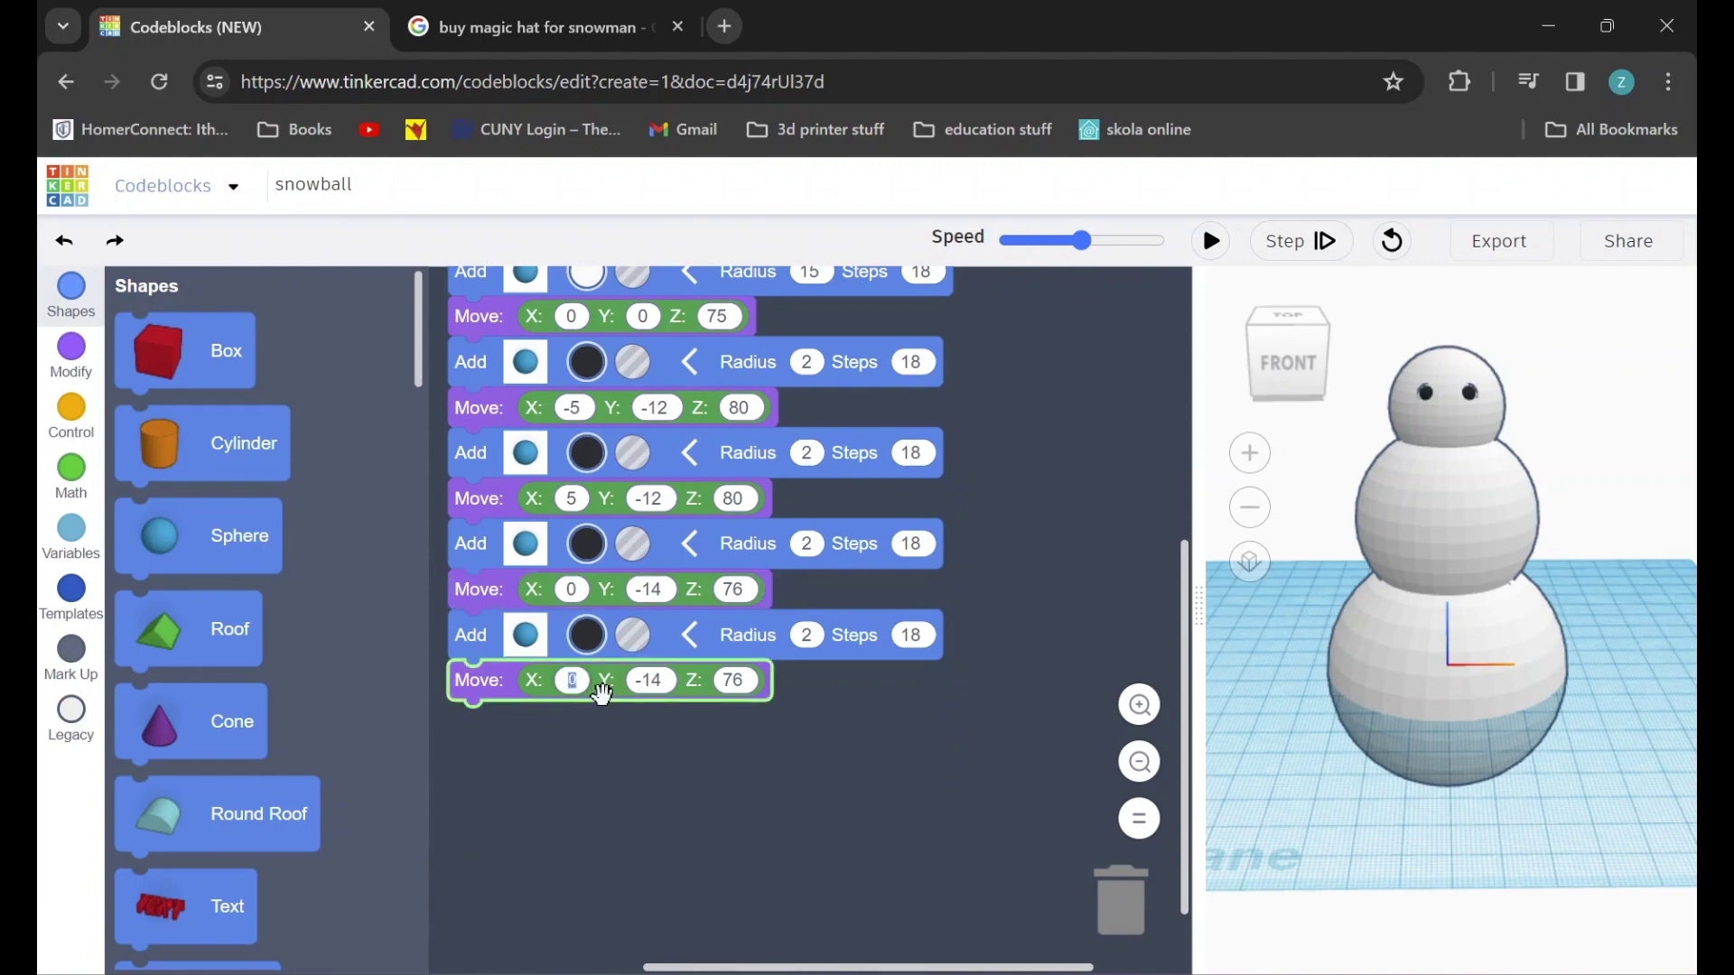
pyautogui.write('2')
pyautogui.click(652, 680)
pyautogui.write('-13')
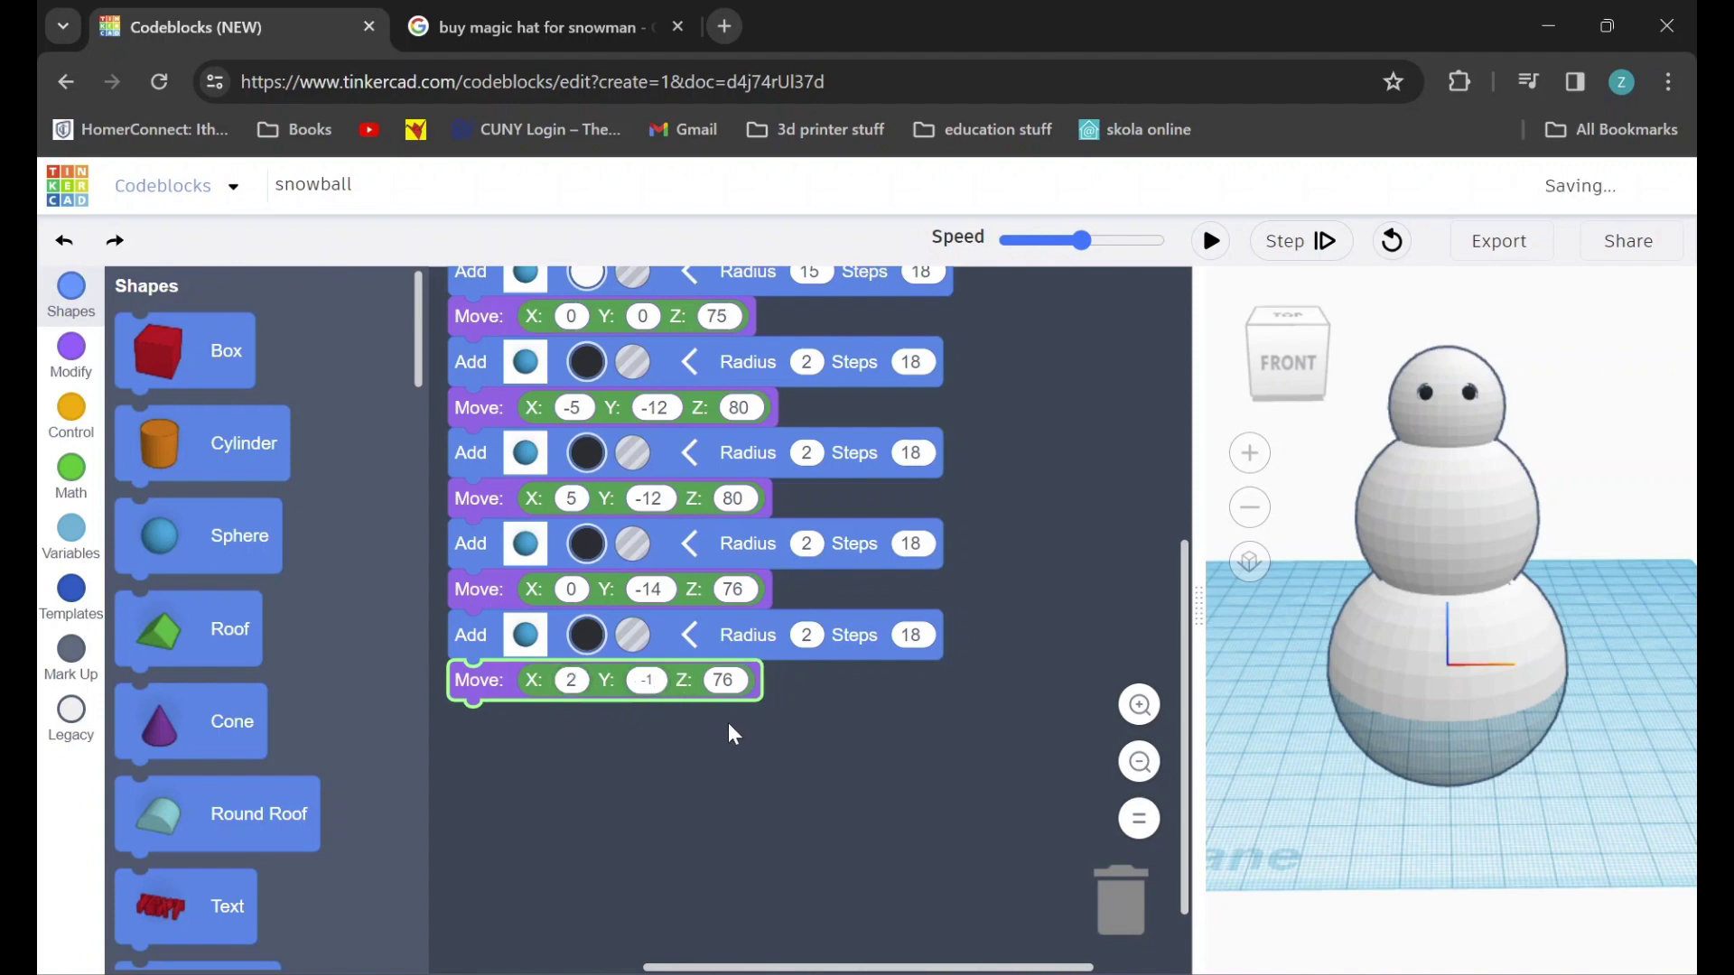
pyautogui.click(742, 687)
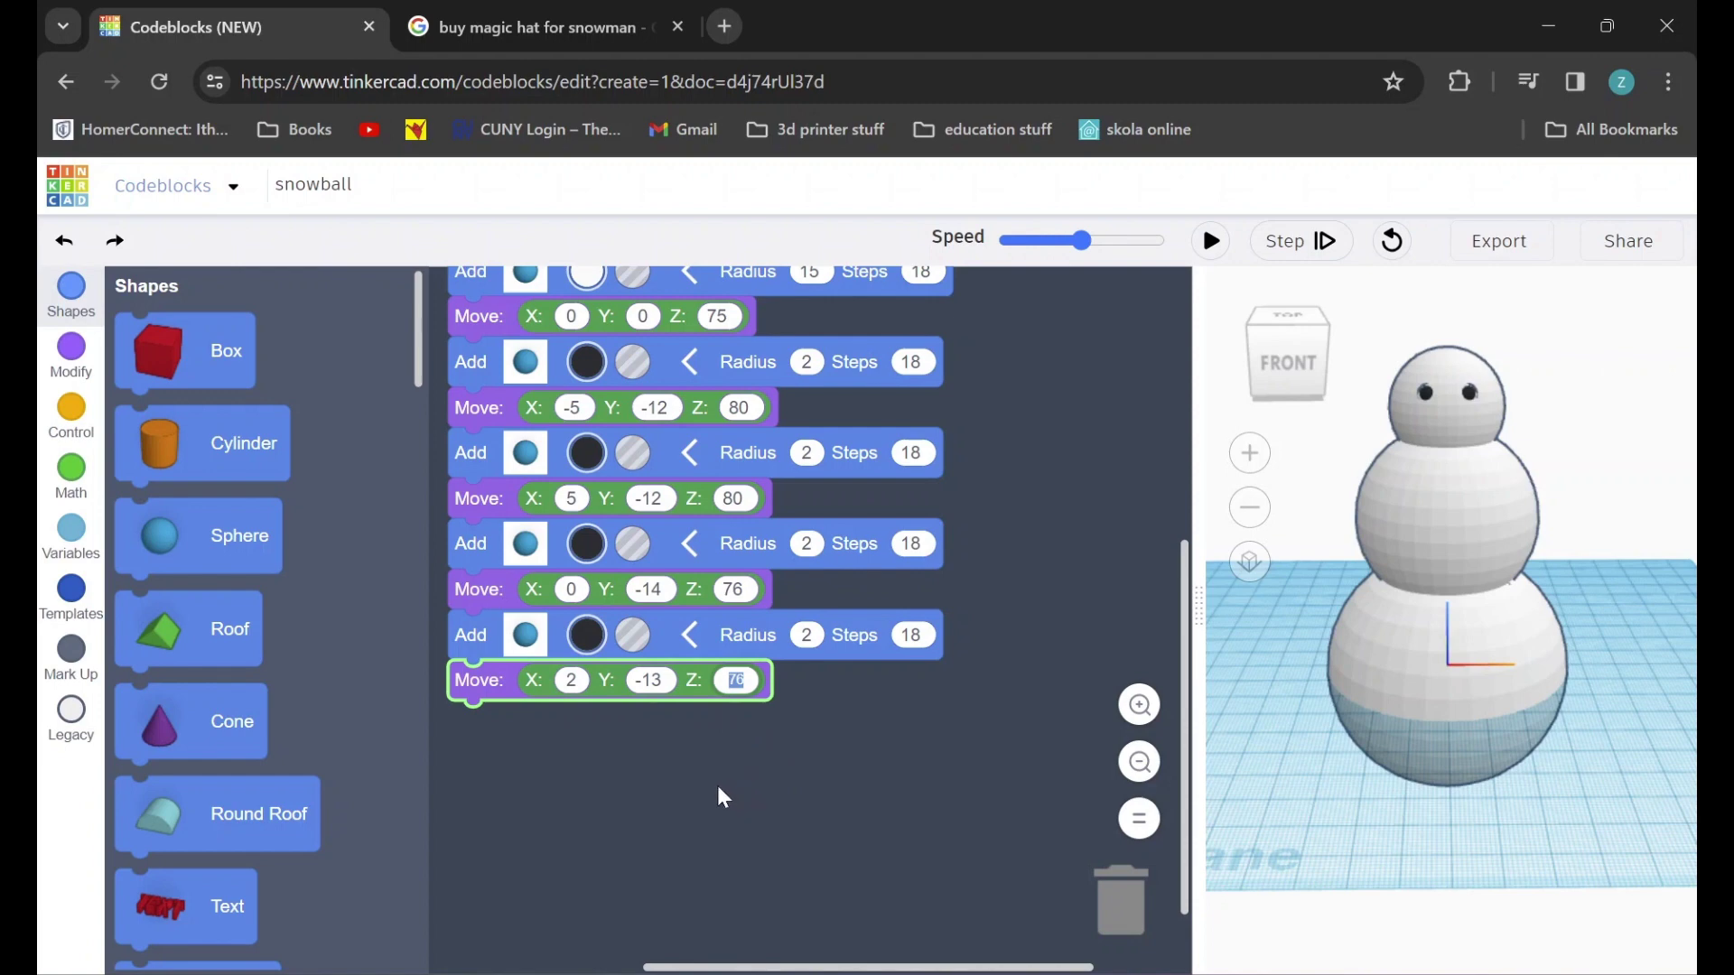
pyautogui.write('72')
pyautogui.click(561, 759)
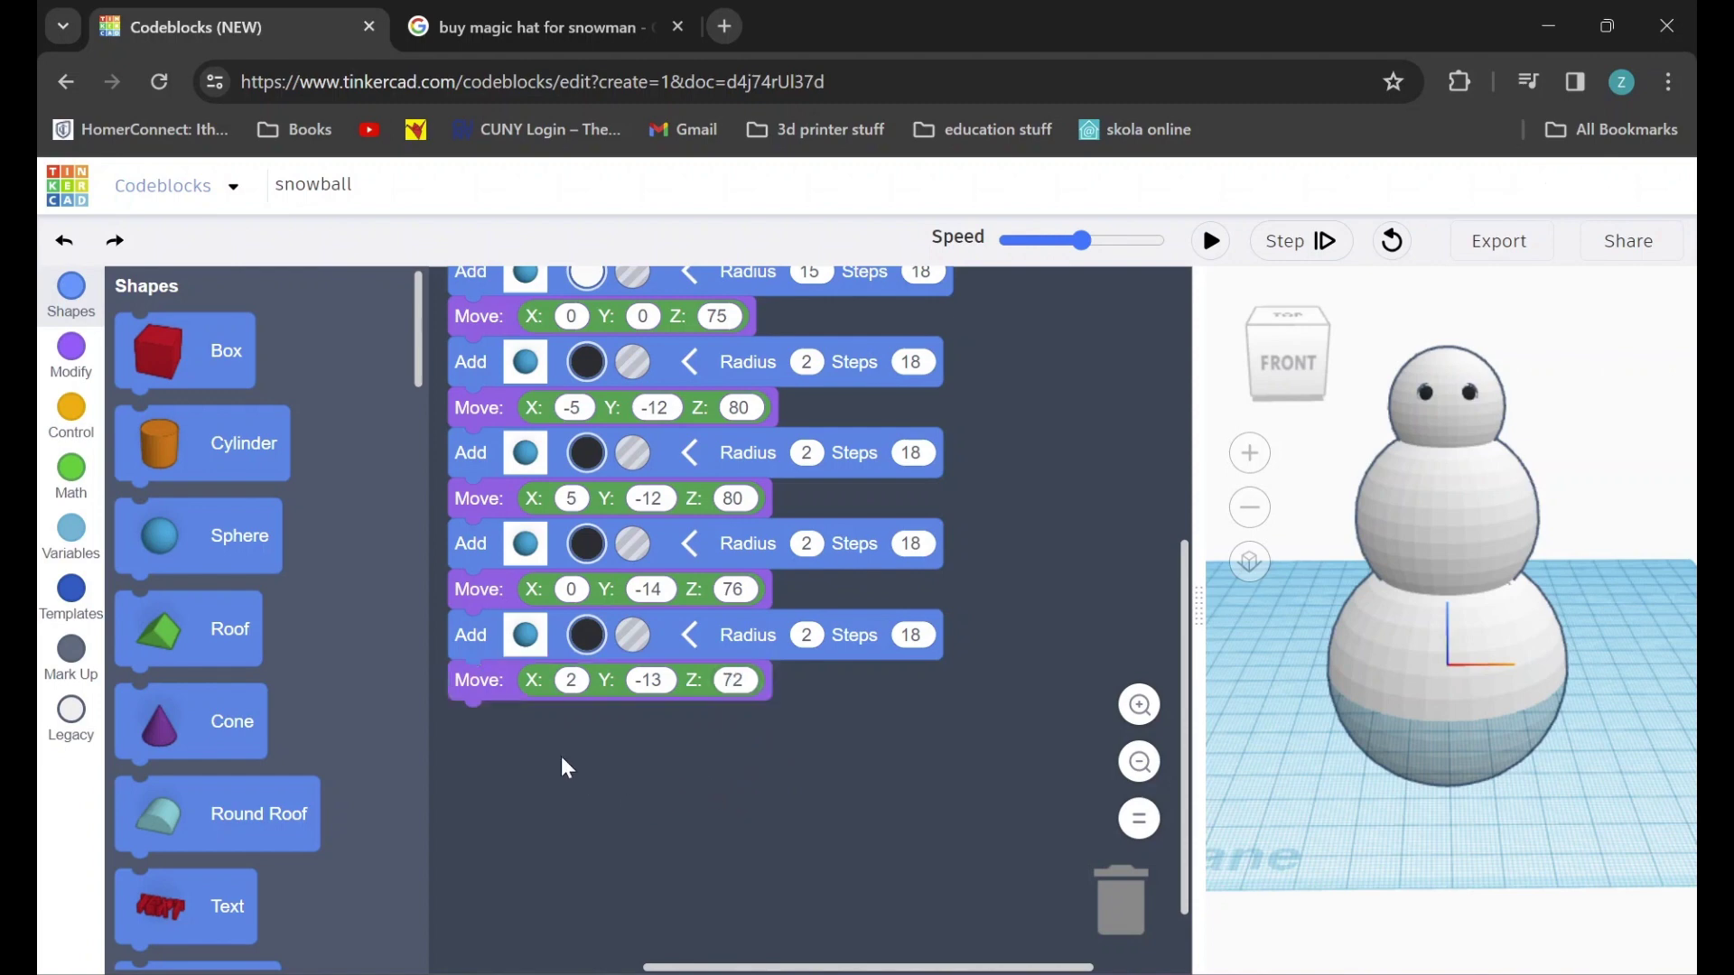
# Duplicate the last black sphere and Move pair at the end of the stack and set the copy's X to -2
pyautogui.rightClick(468, 635)
pyautogui.click(511, 669)
pyautogui.moveTo(509, 676); pyautogui.dragTo(467, 718)
pyautogui.scroll(-3, 555, 686)
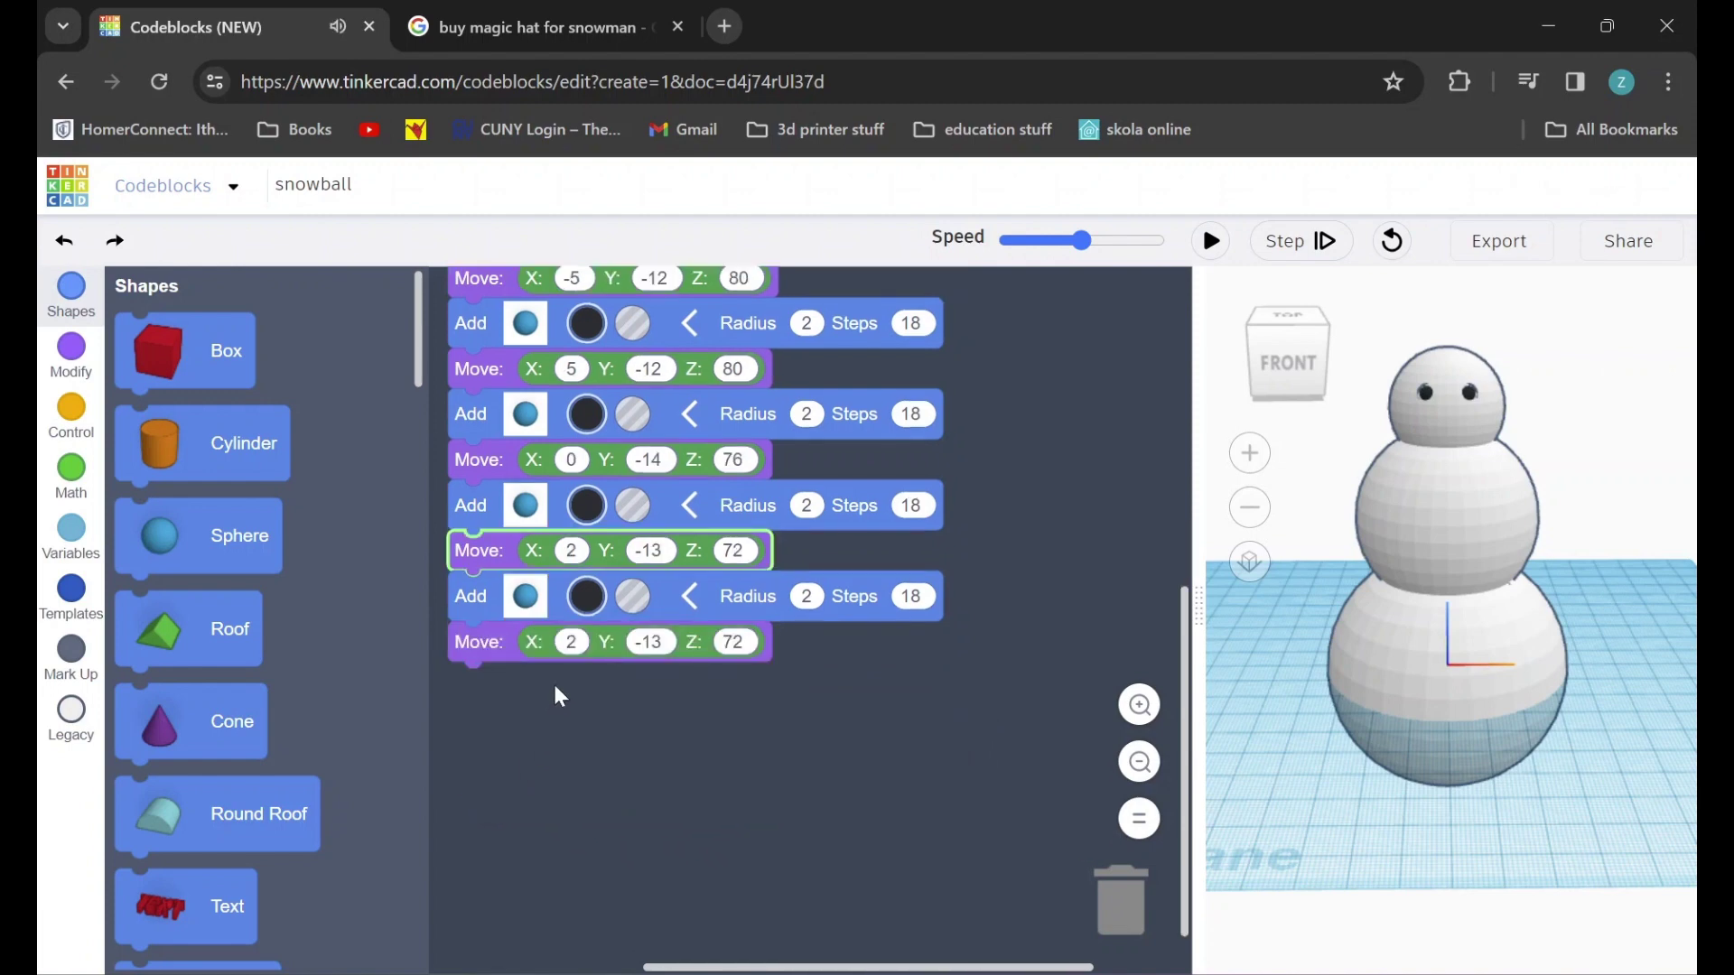
pyautogui.click(571, 641)
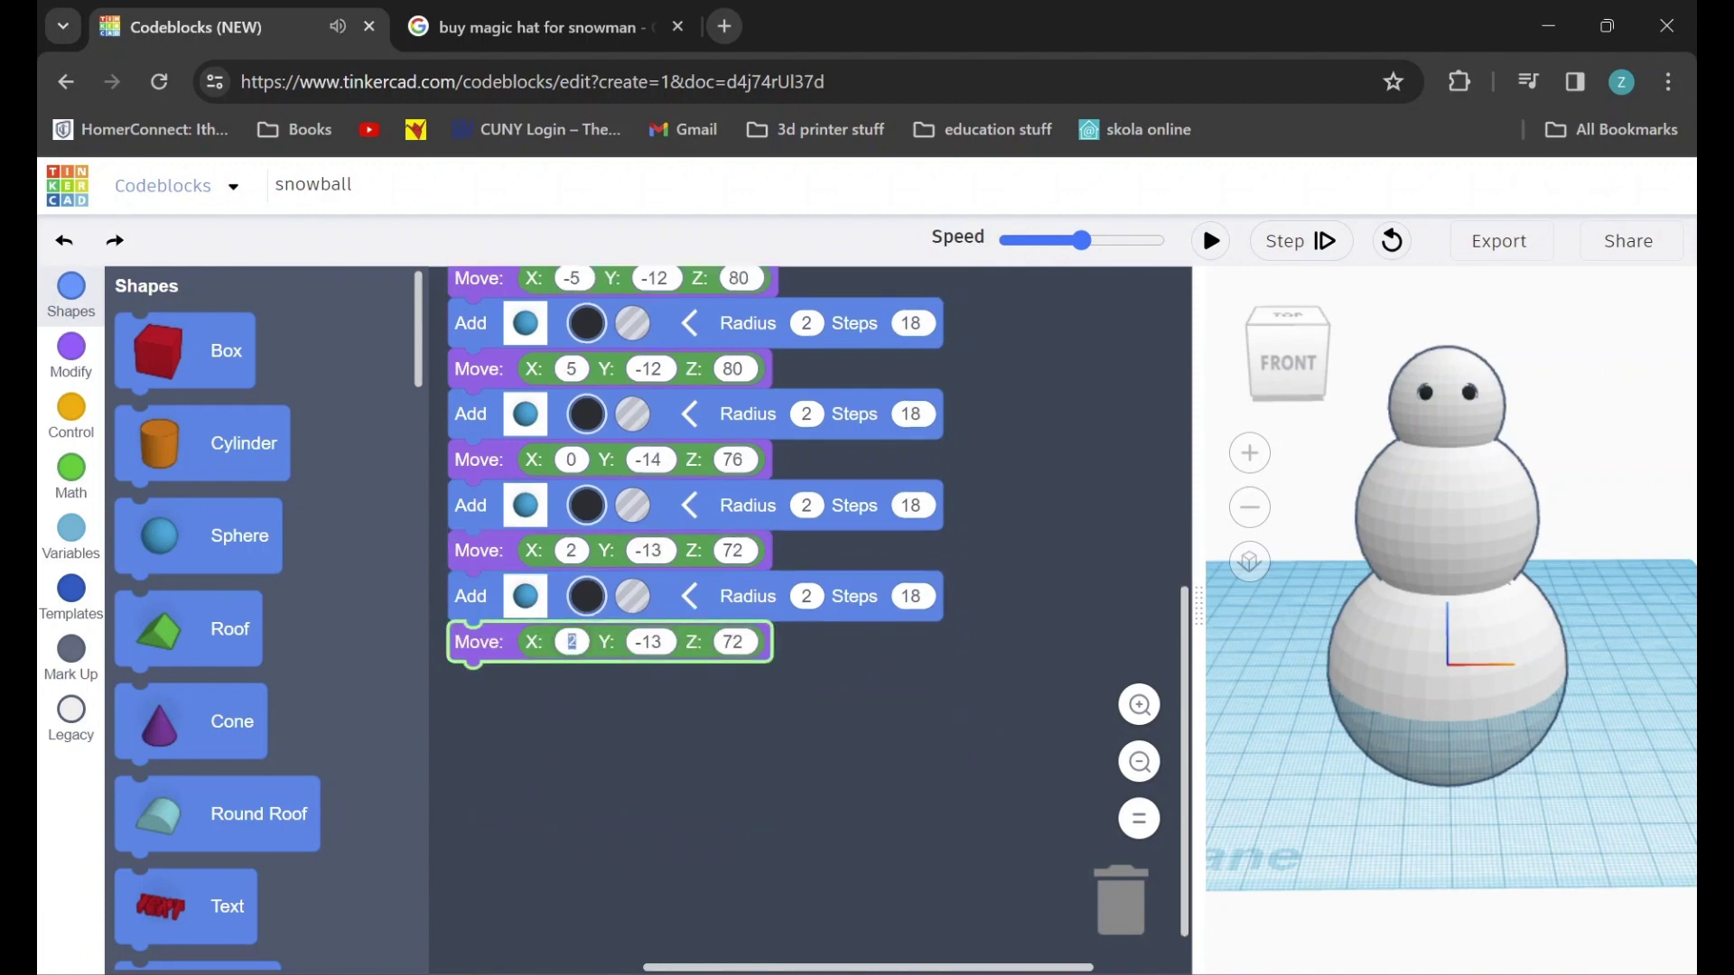
pyautogui.write('-')
pyautogui.press('Return')
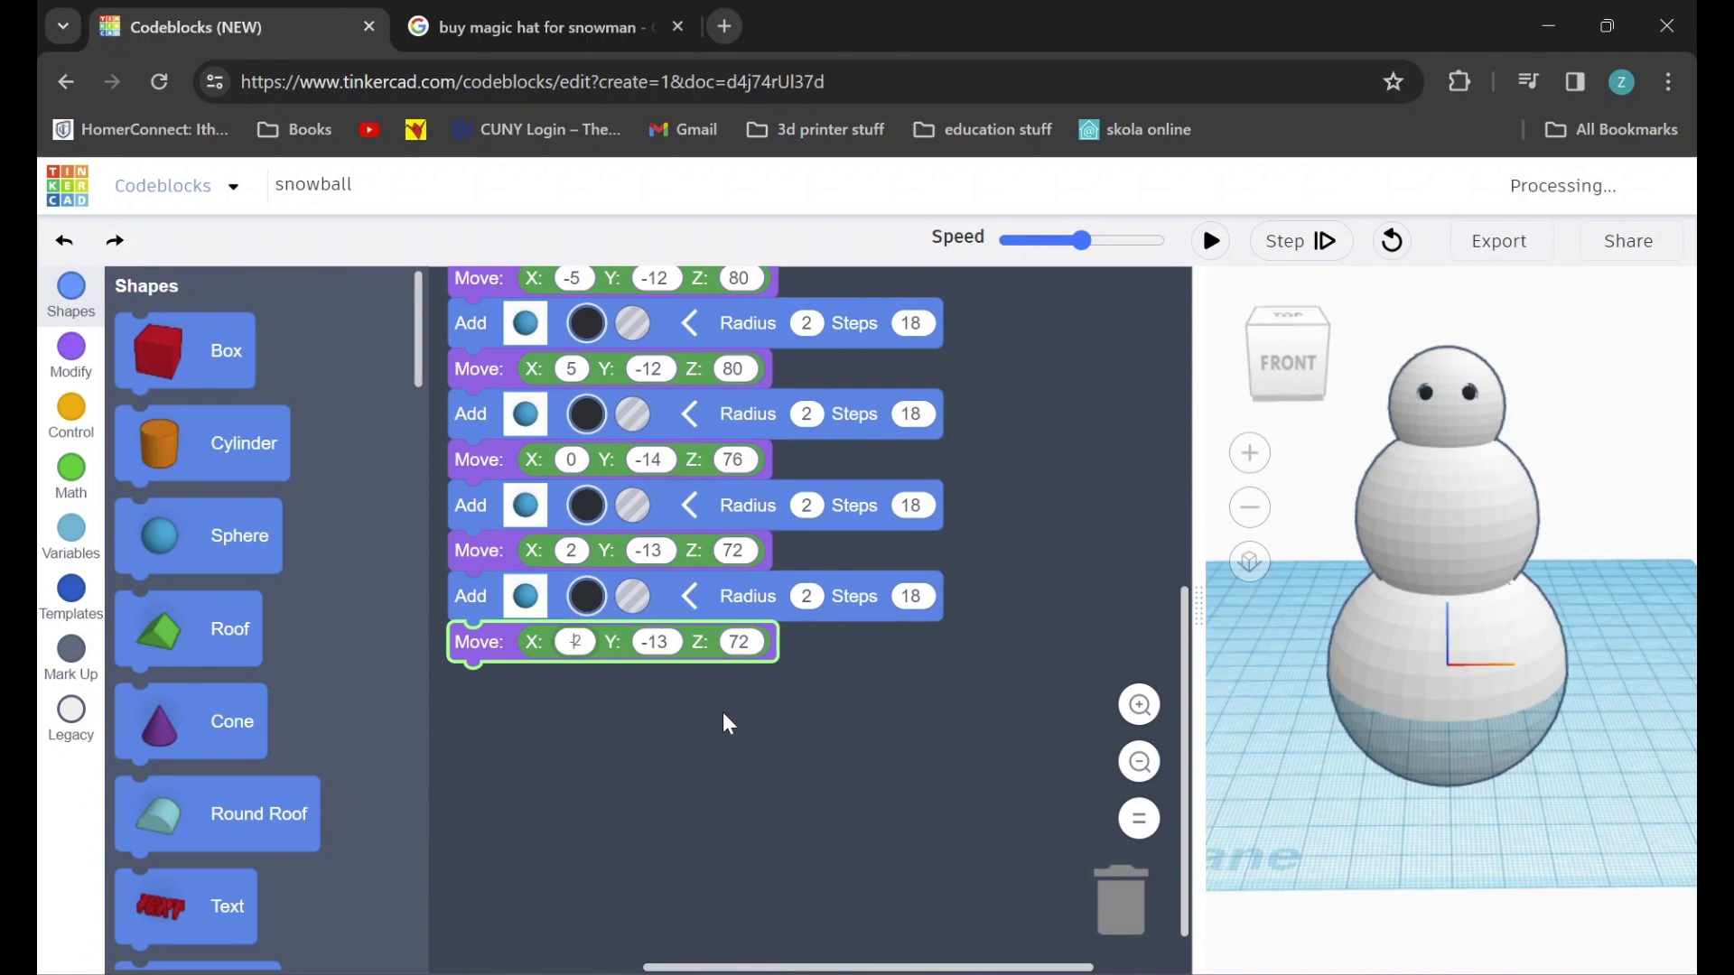
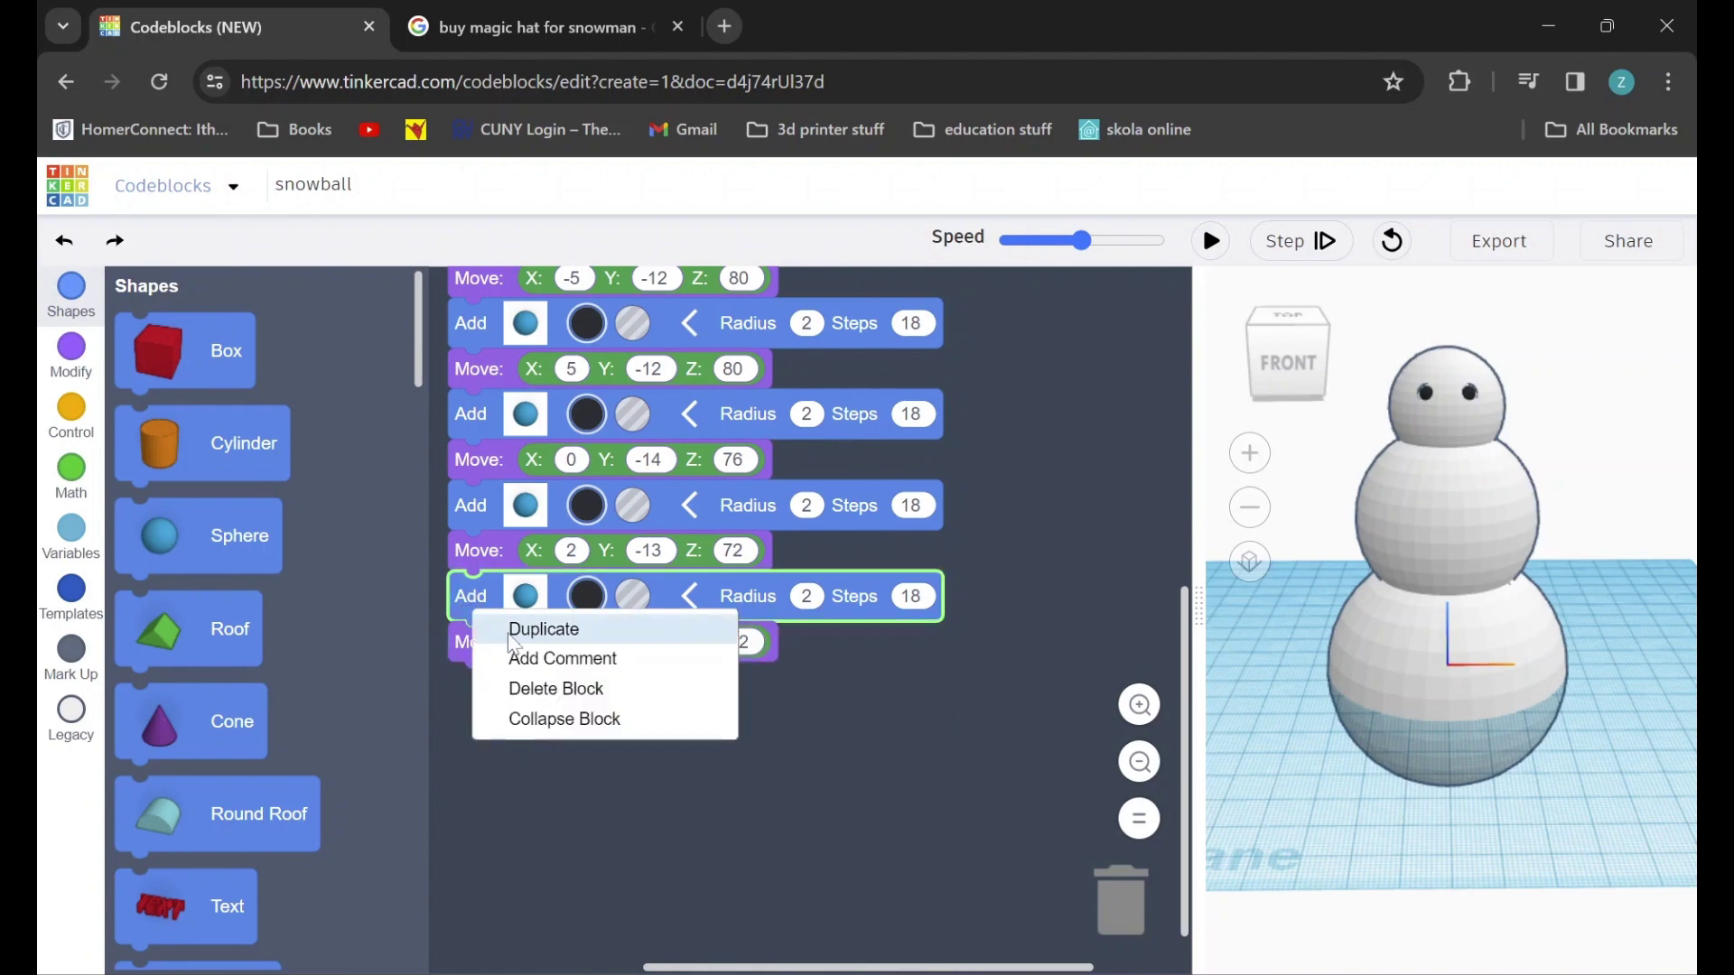
# Duplicate the last black sphere and Move pair at the stack's end and set the copied Move to X 6, Y -12, Z 74
pyautogui.click(542, 630)
pyautogui.moveTo(505, 664); pyautogui.dragTo(534, 742)
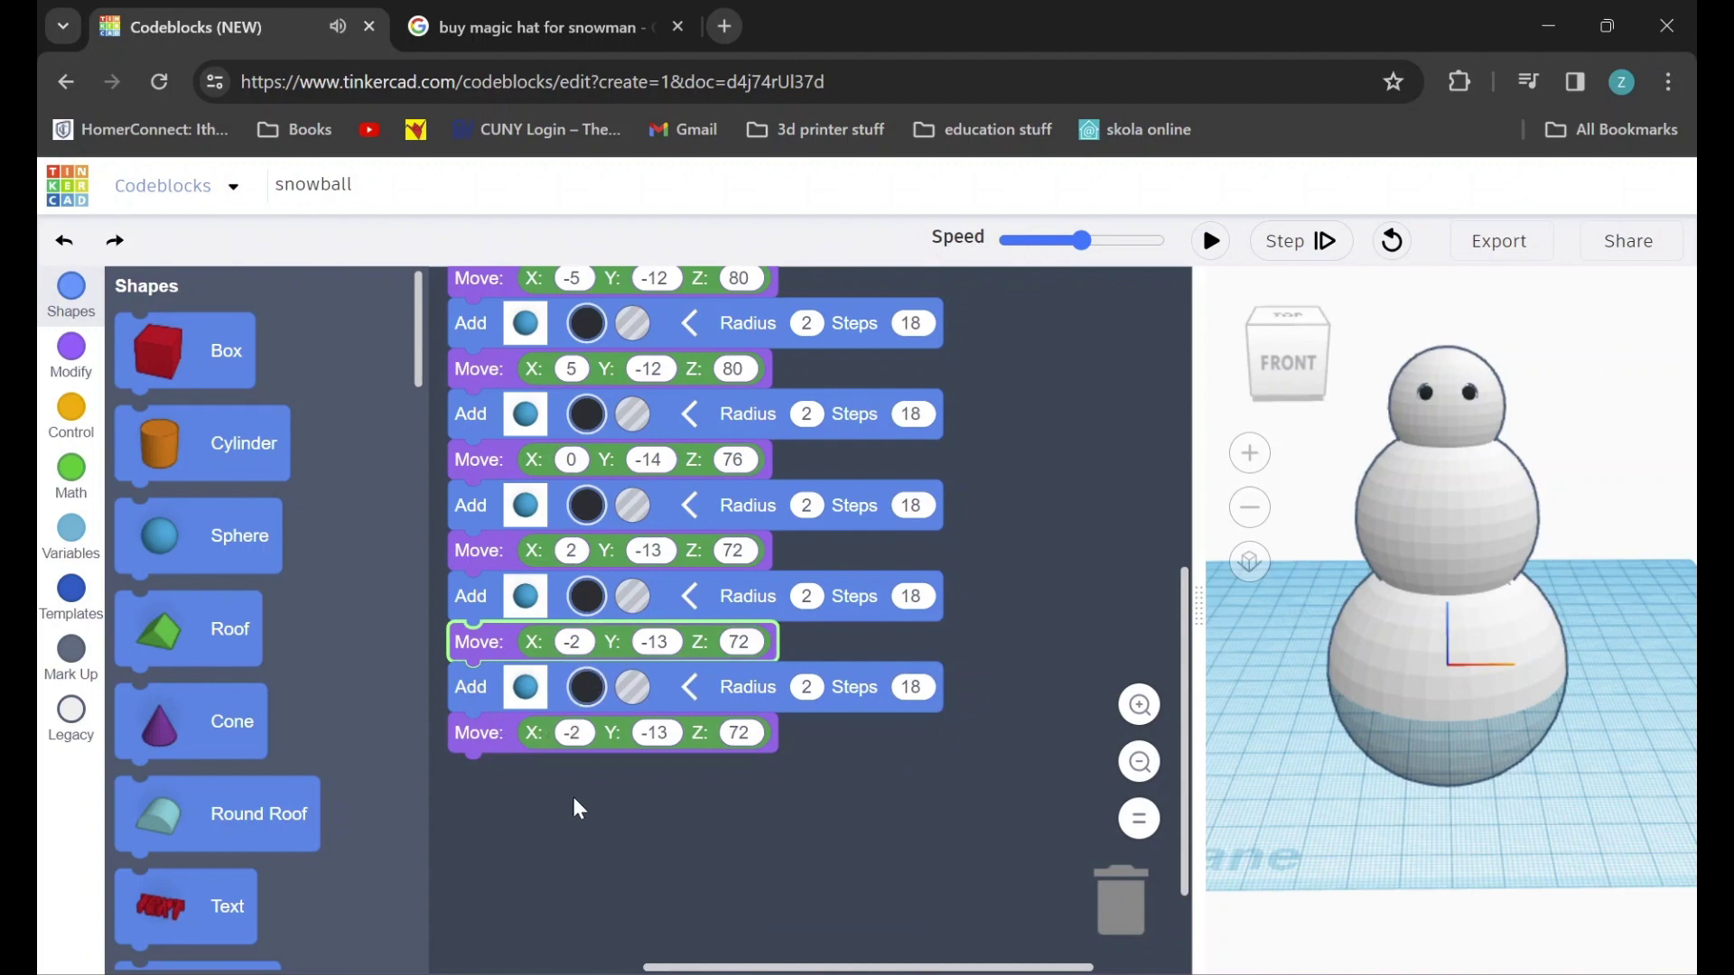
pyautogui.click(578, 733)
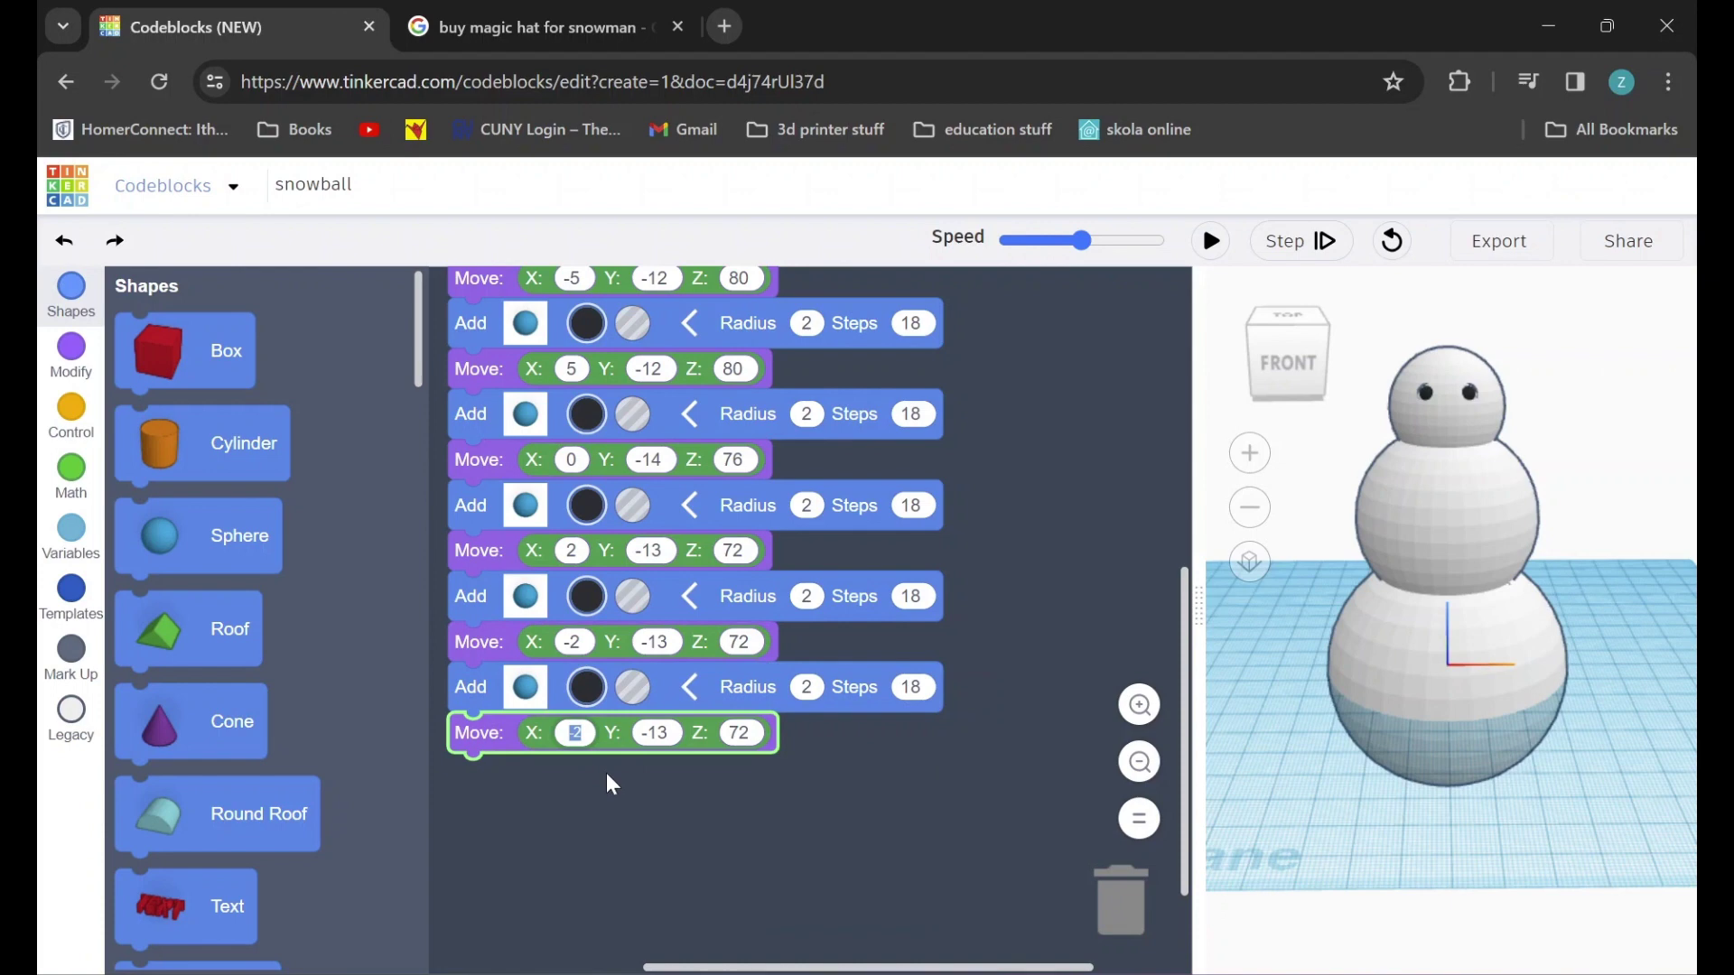
pyautogui.write('6')
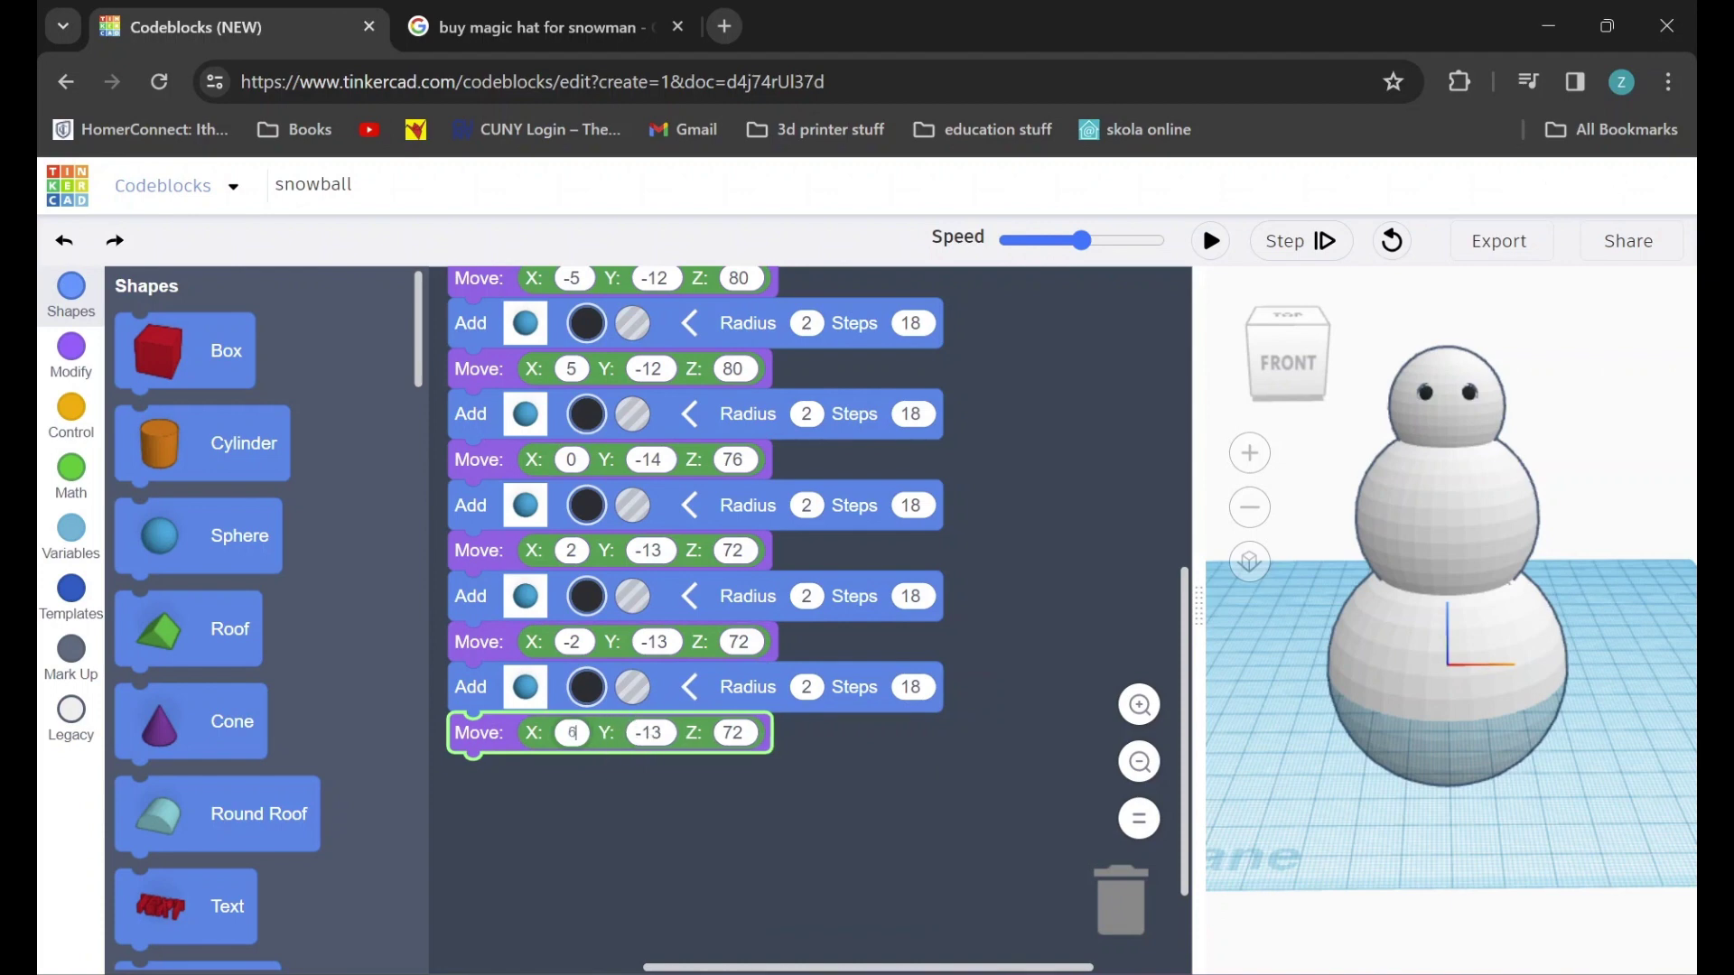
pyautogui.press('Tab')
pyautogui.write('-12')
pyautogui.click(727, 736)
pyautogui.write('74')
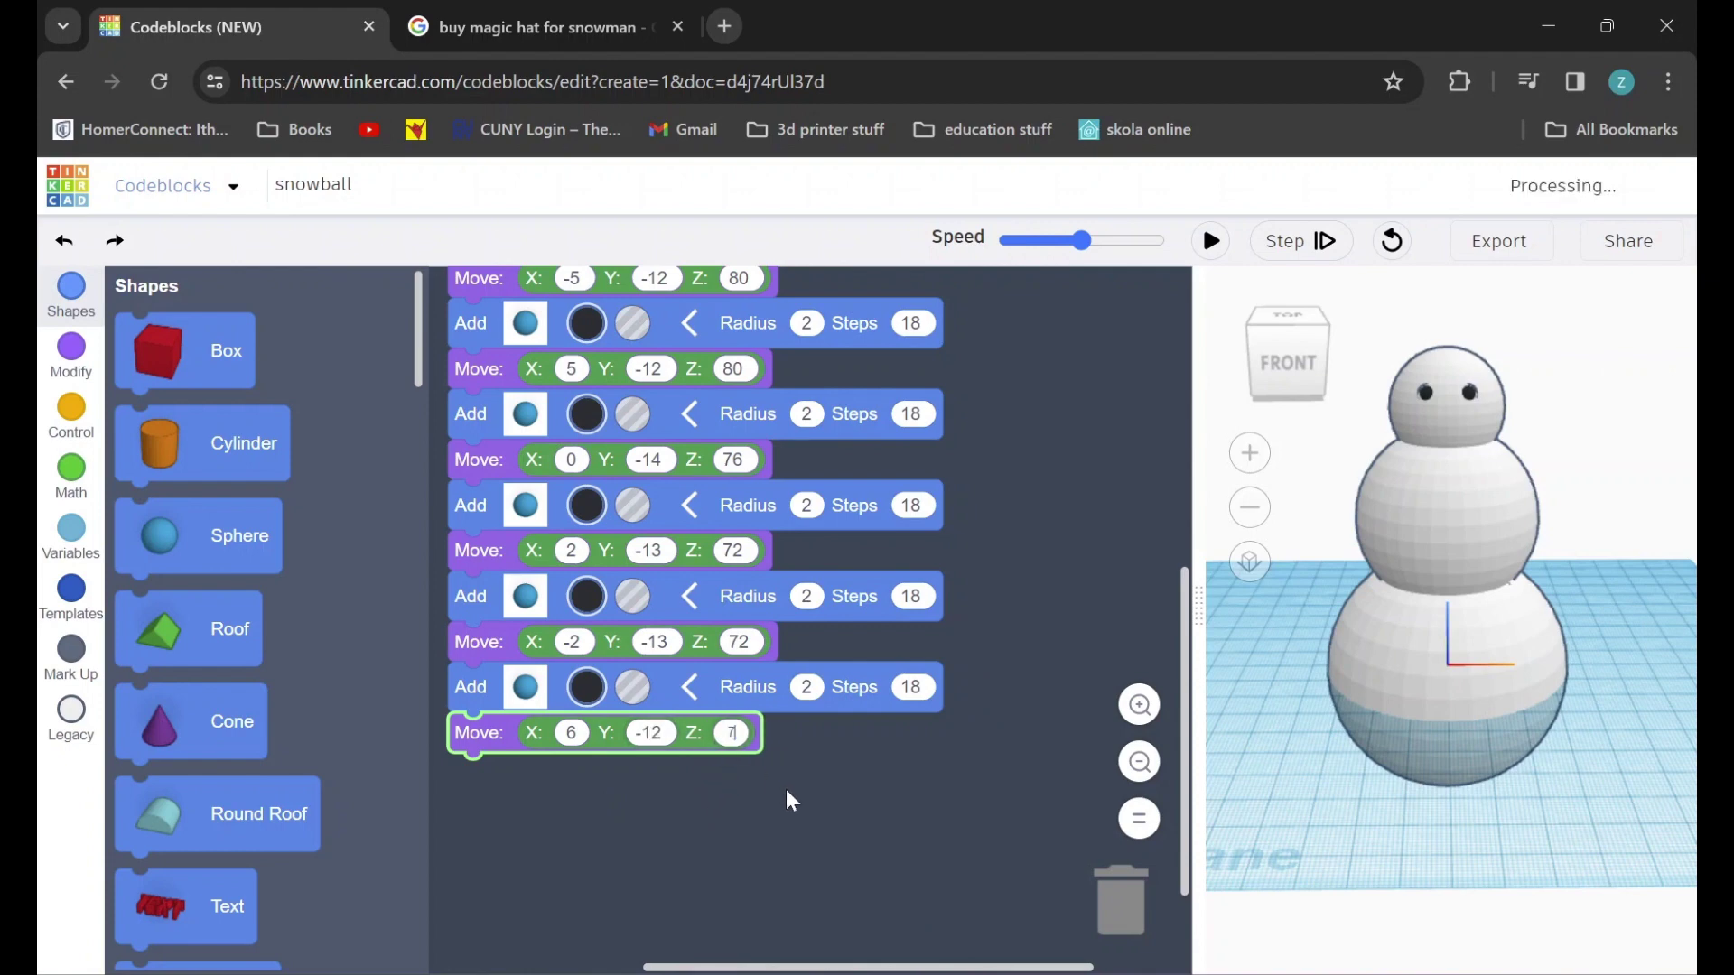
# Duplicate the last black sphere and Move pair at the stack's end, set the copy's X to -6, and run the code
pyautogui.rightClick(483, 698)
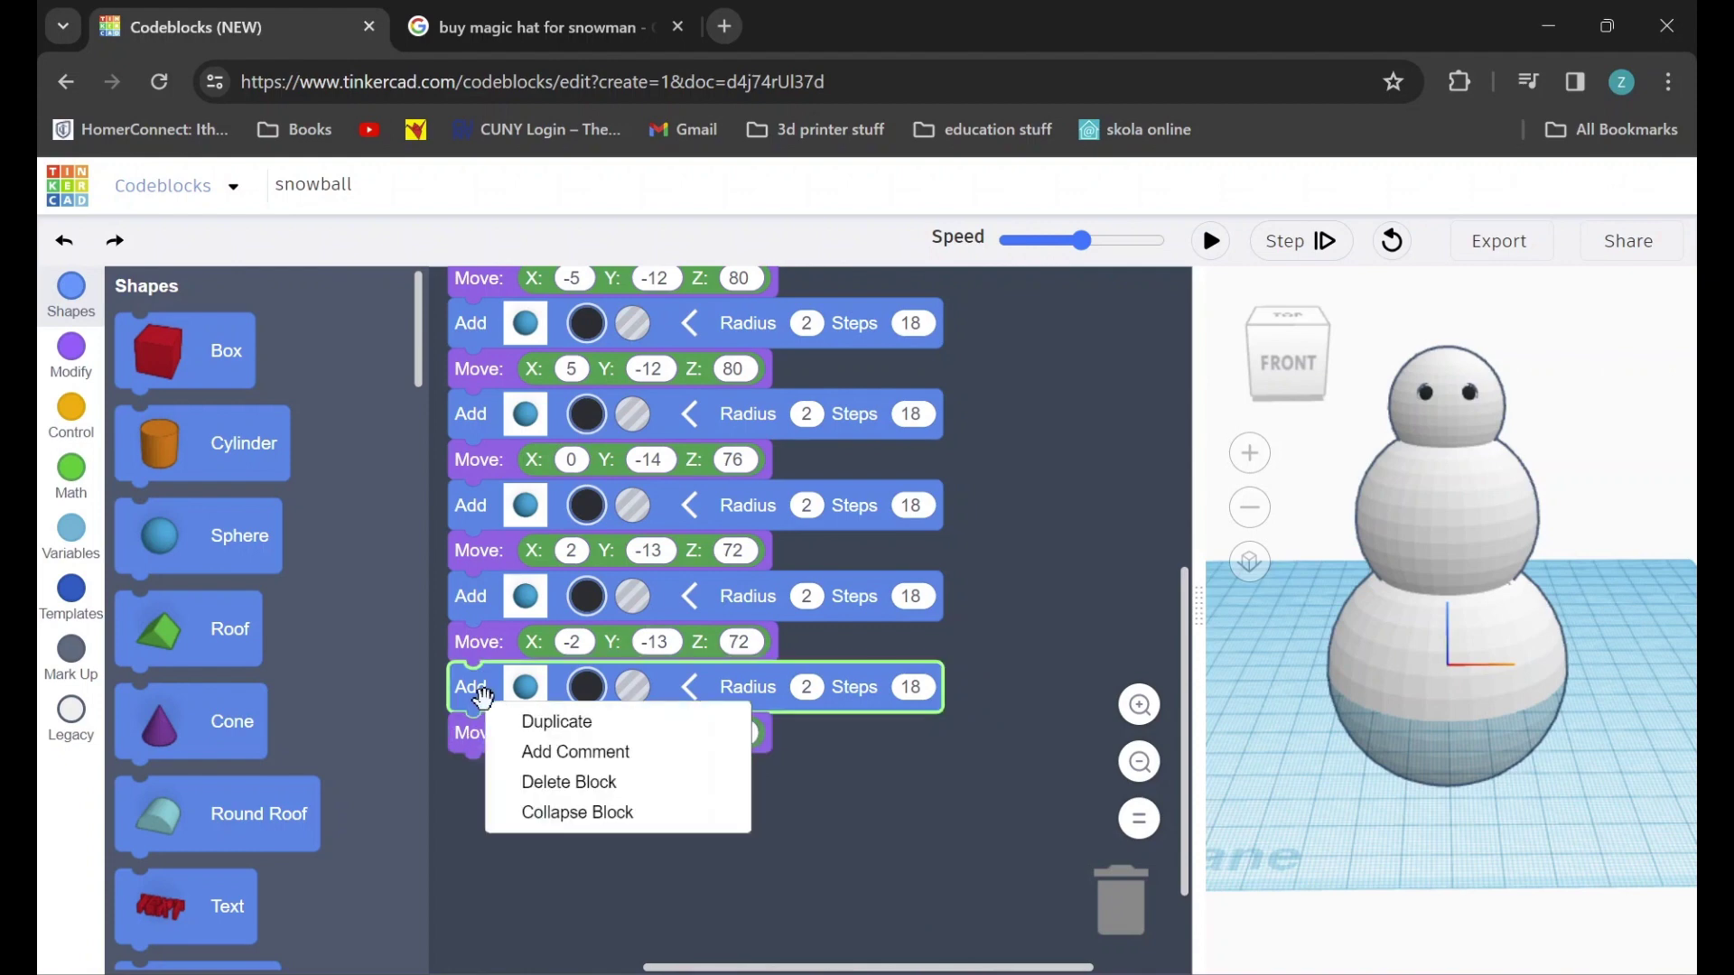
pyautogui.click(533, 729)
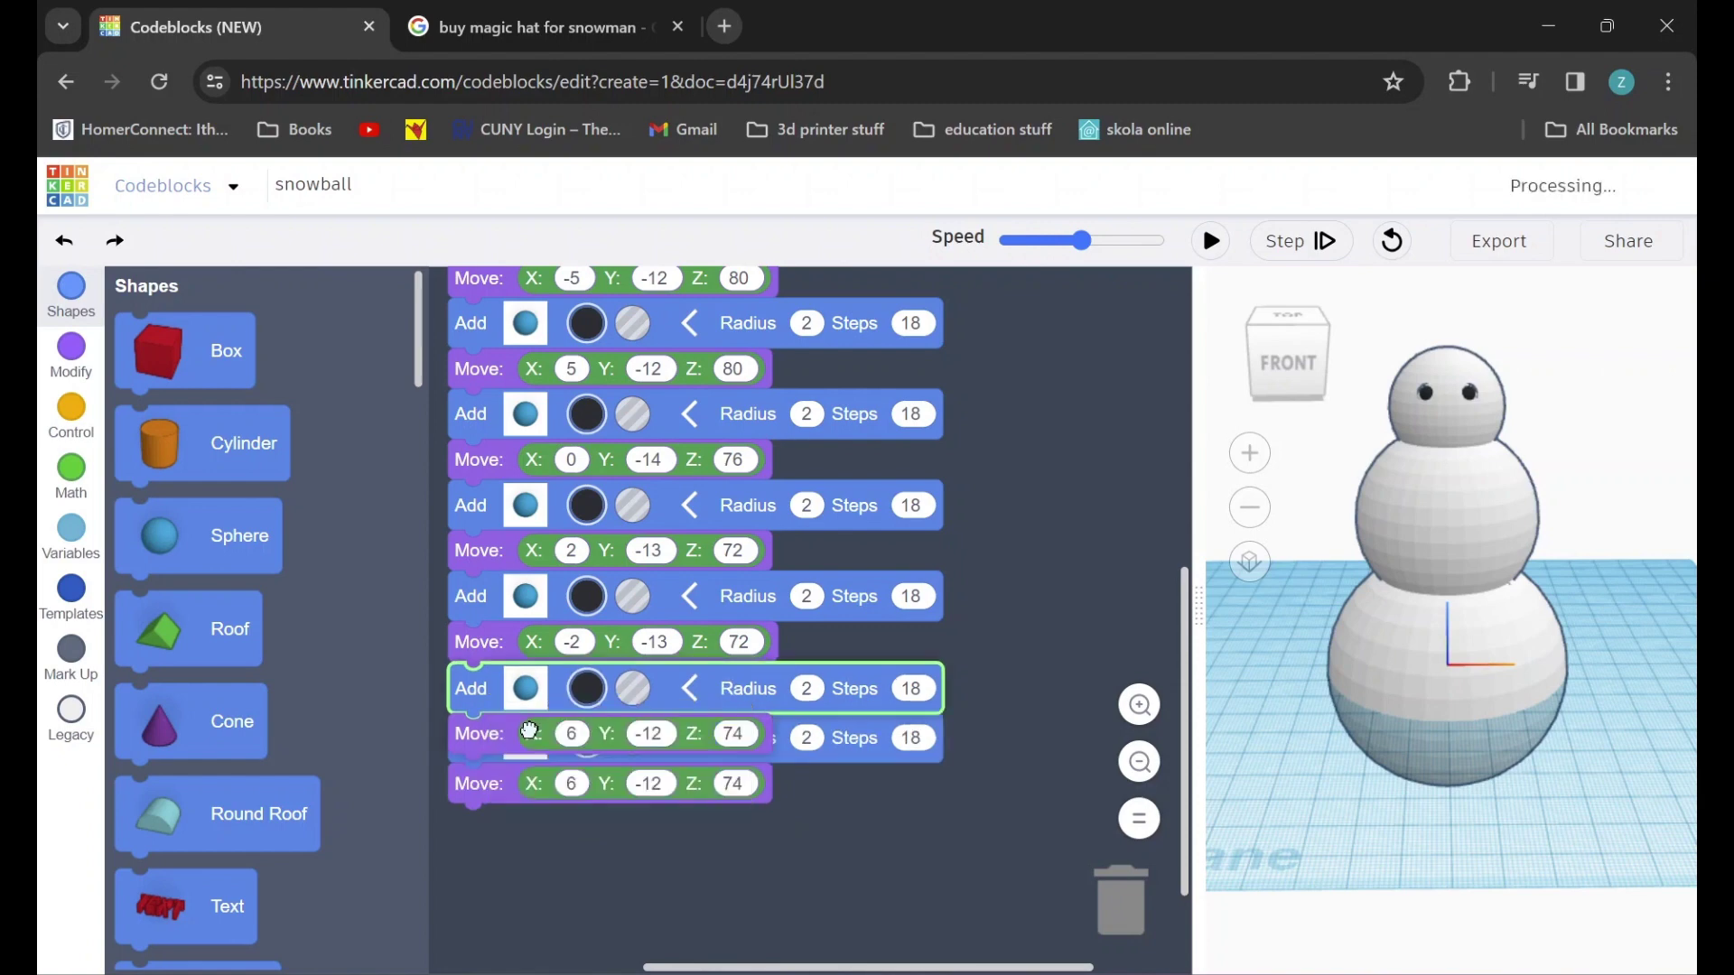
pyautogui.moveTo(506, 786); pyautogui.dragTo(457, 763)
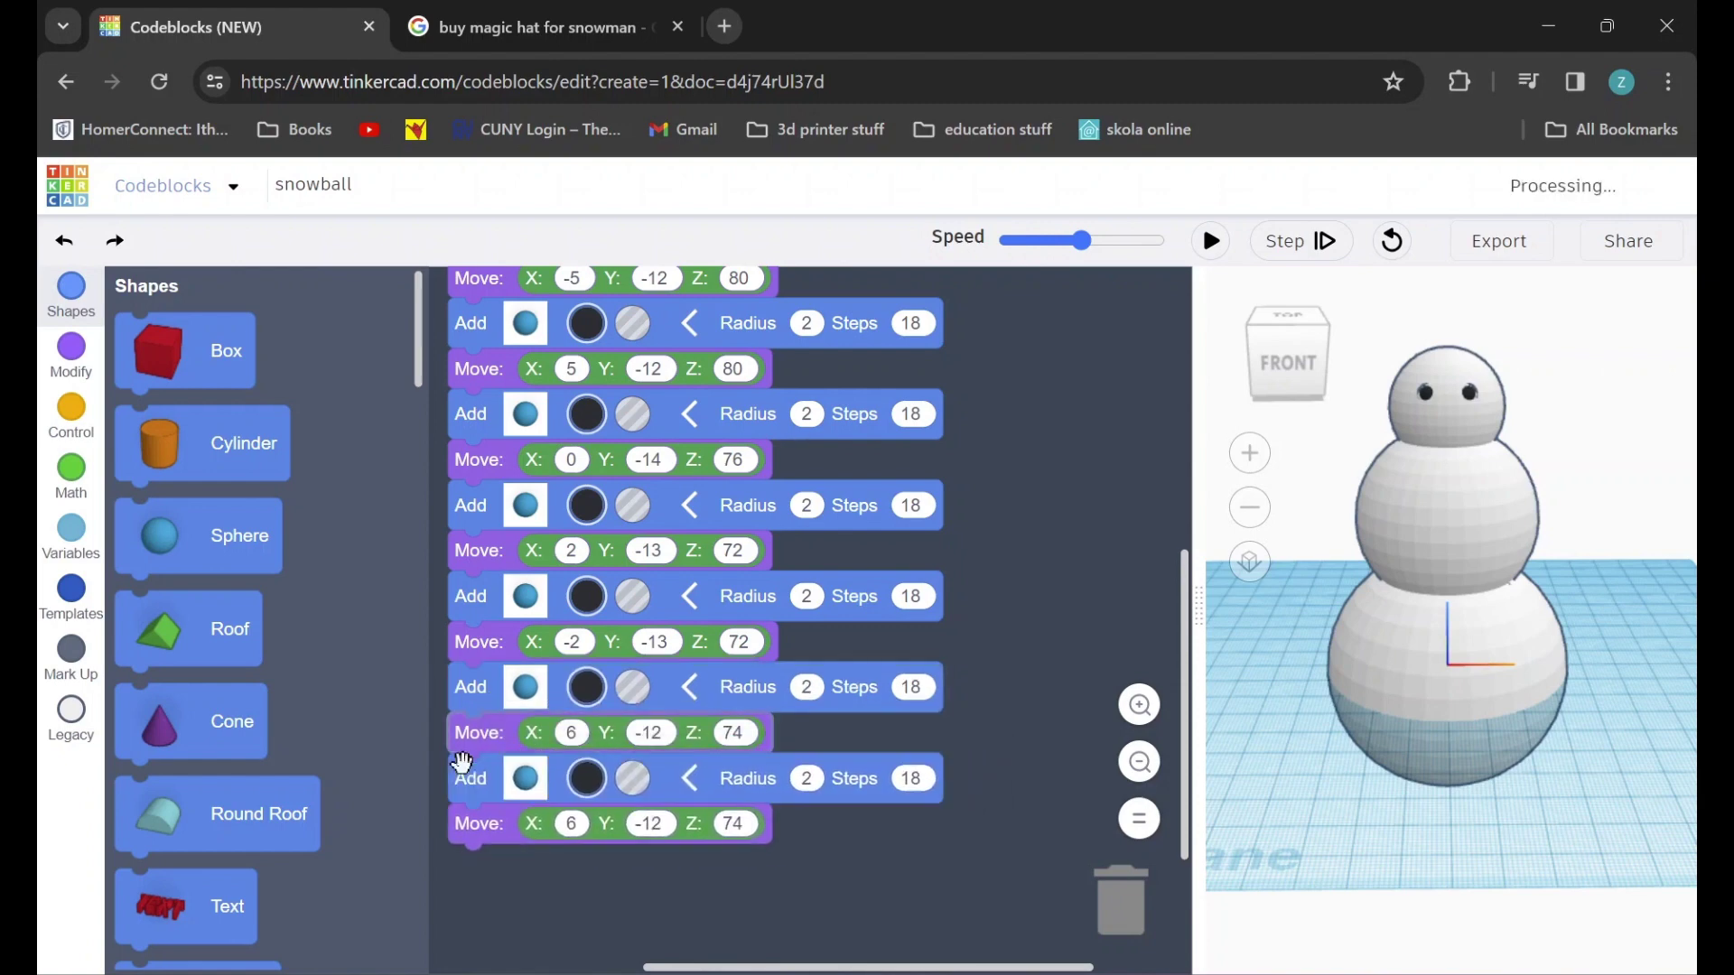
pyautogui.click(570, 832)
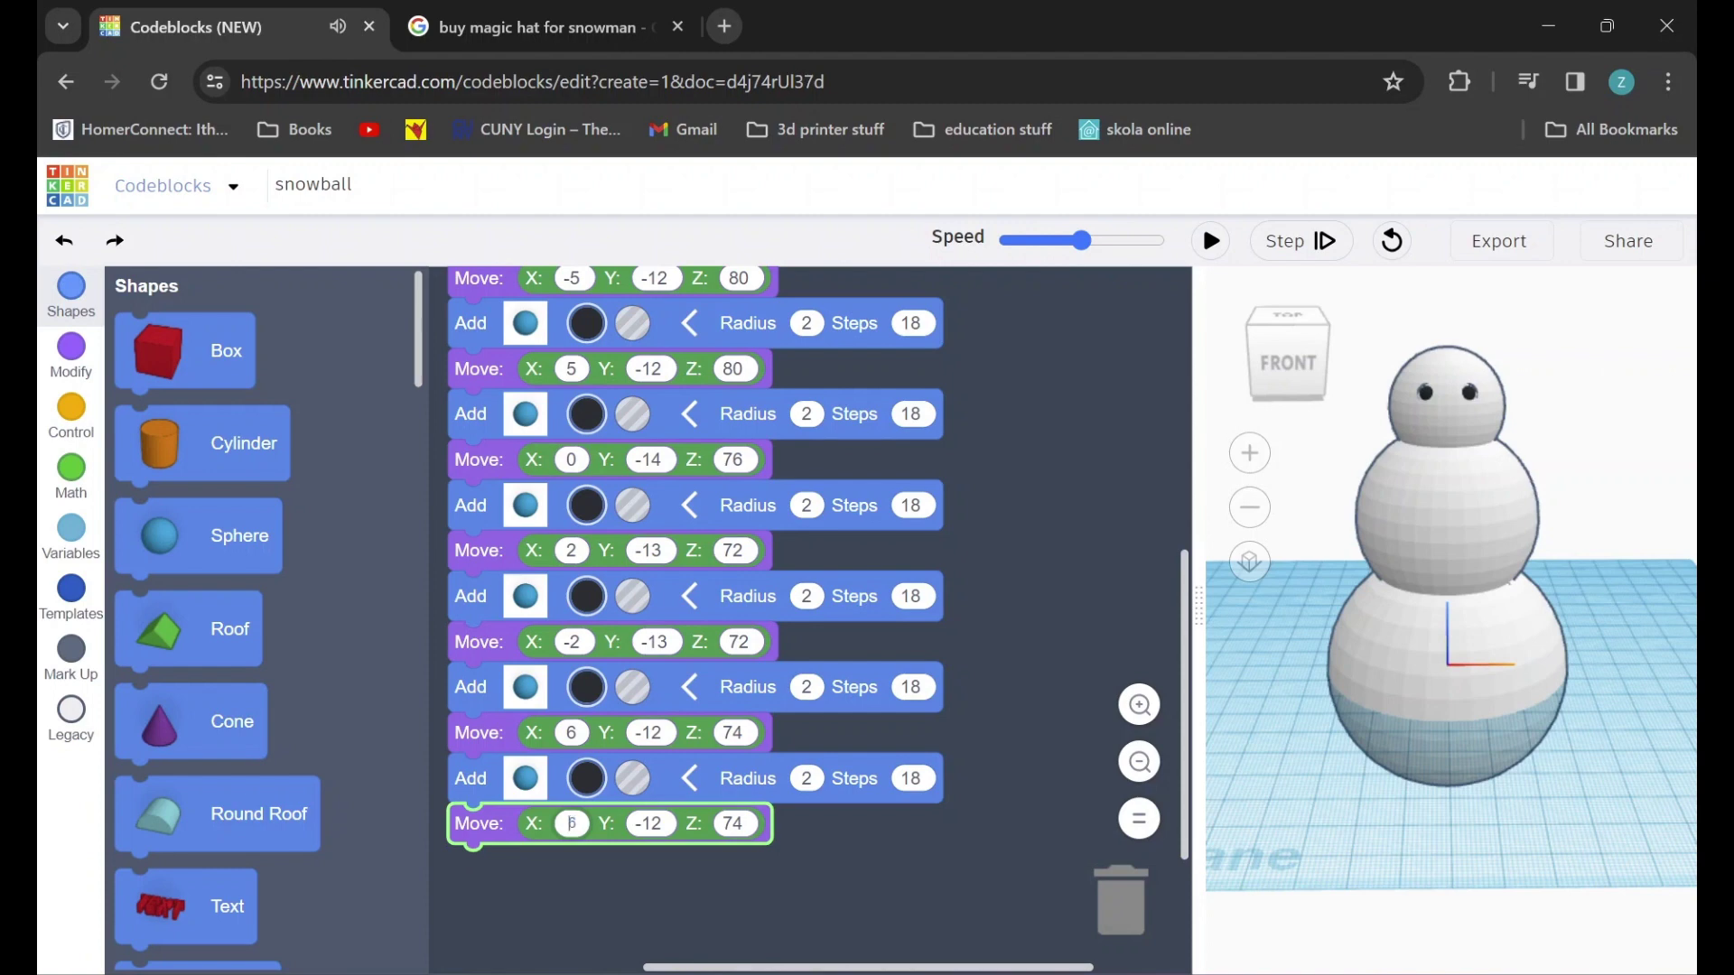
pyautogui.write('-')
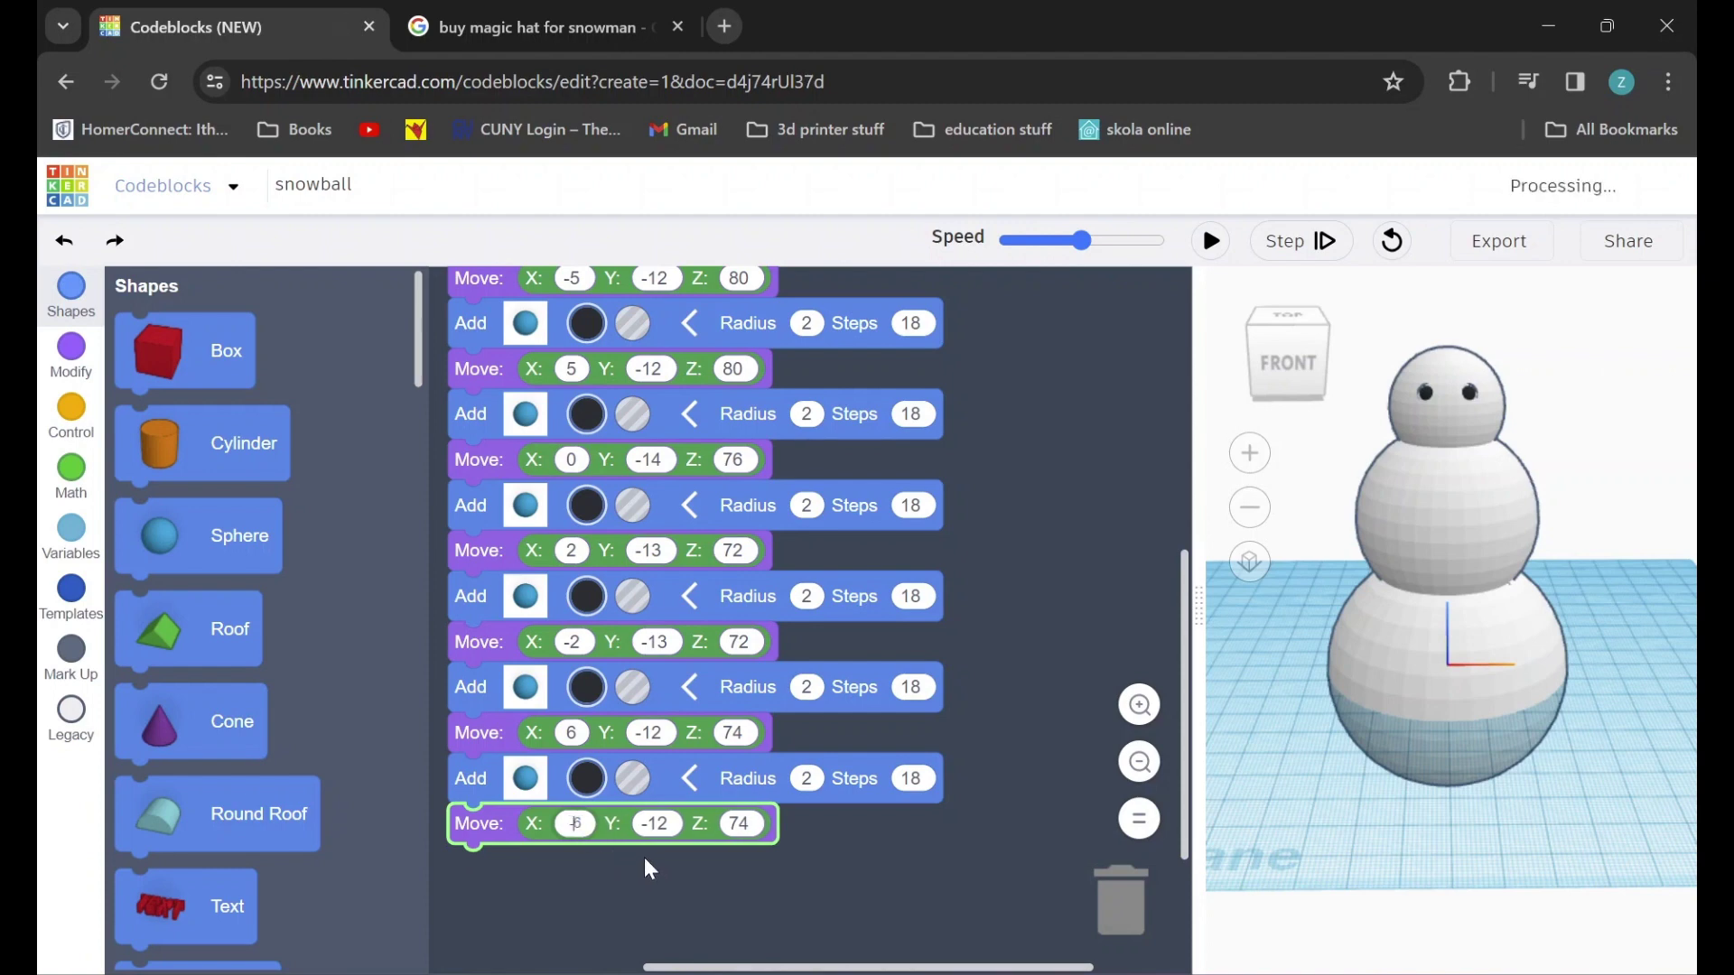
pyautogui.click(684, 856)
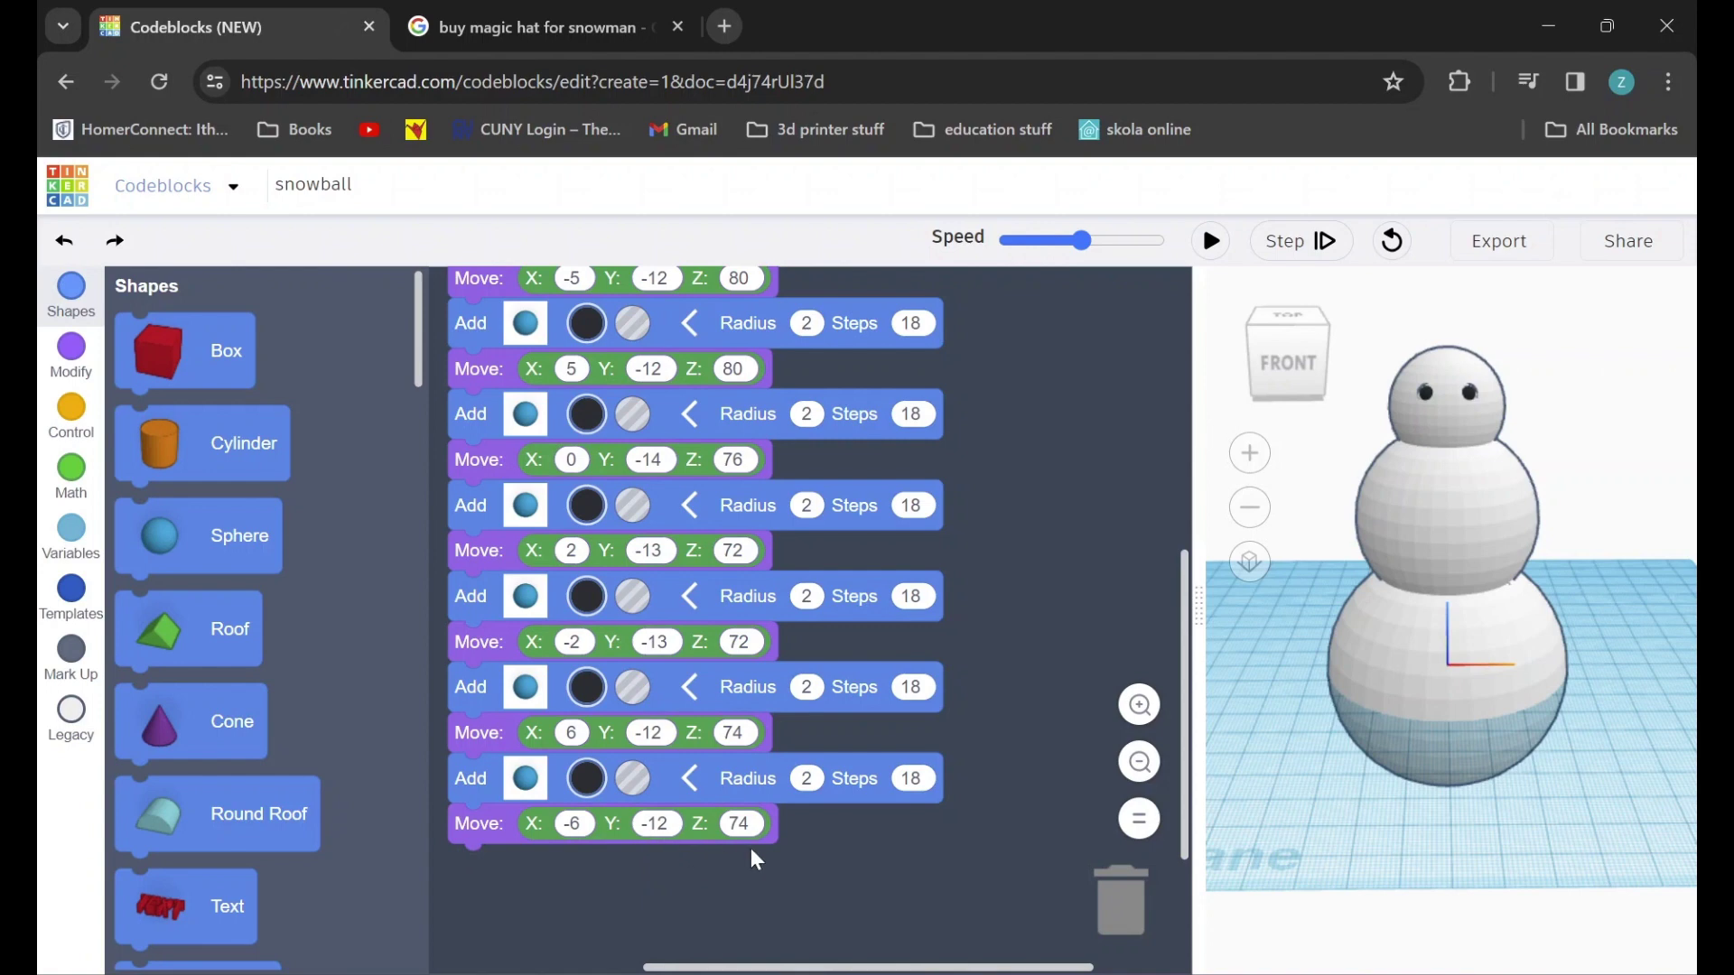
pyautogui.click(1212, 242)
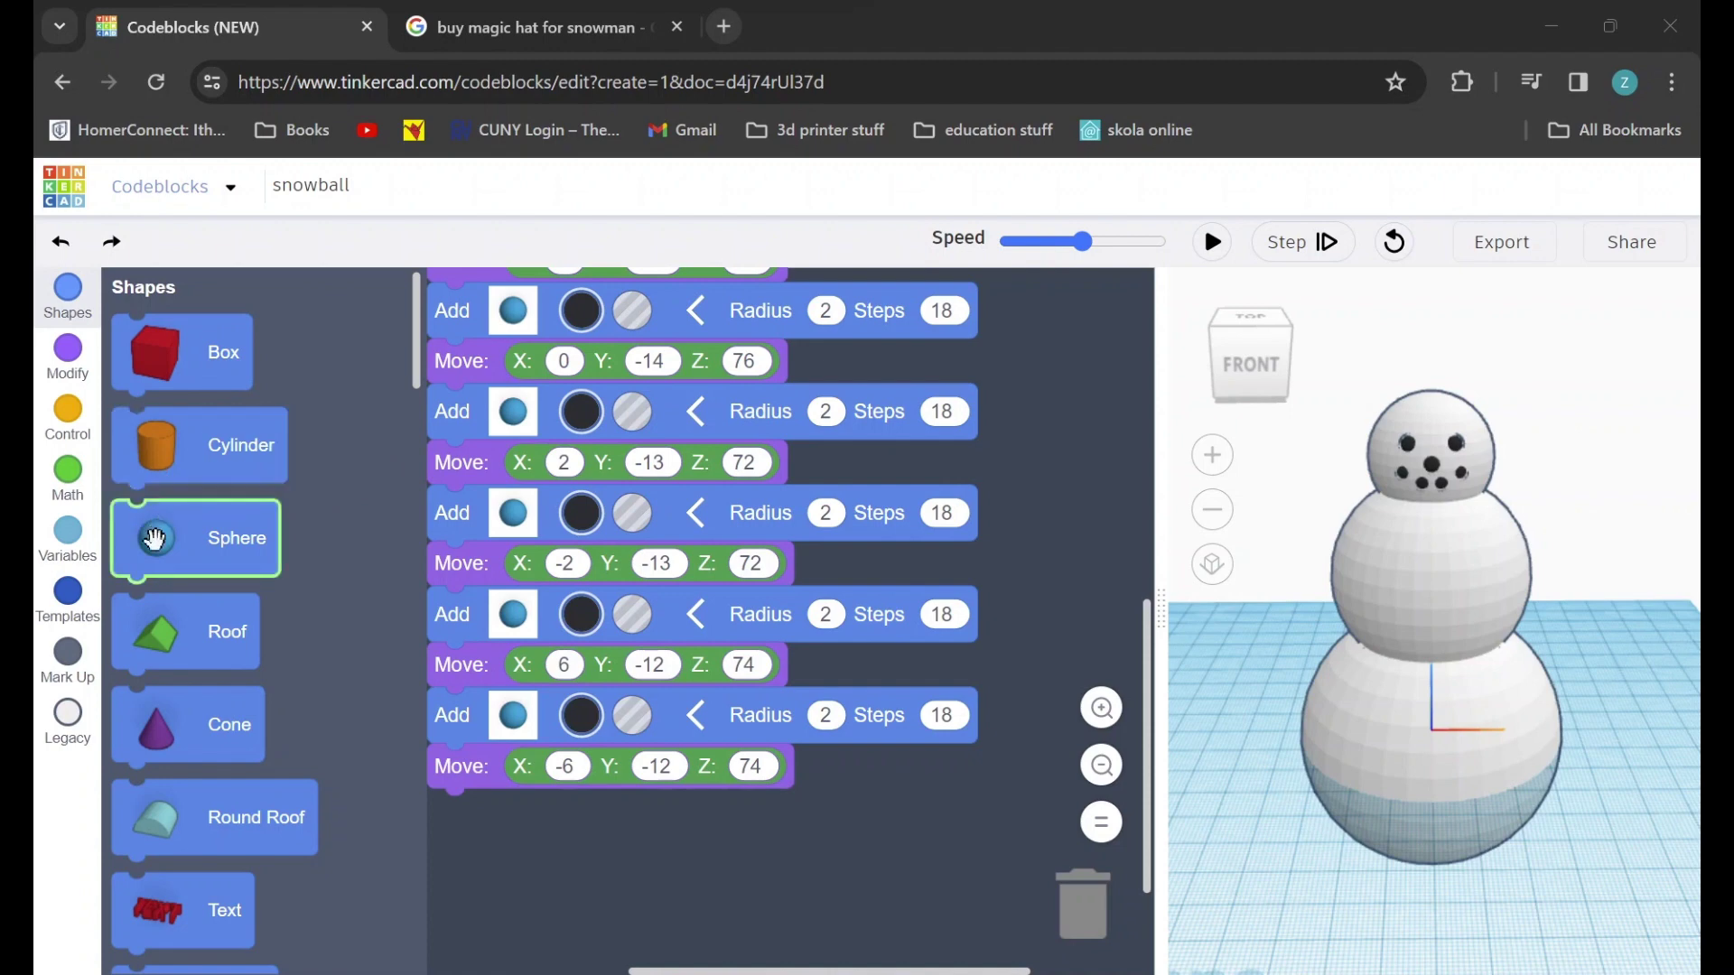
# Add a sphere at the end of the stack for the first button and set its radius to 3
pyautogui.moveTo(150, 549); pyautogui.dragTo(473, 845)
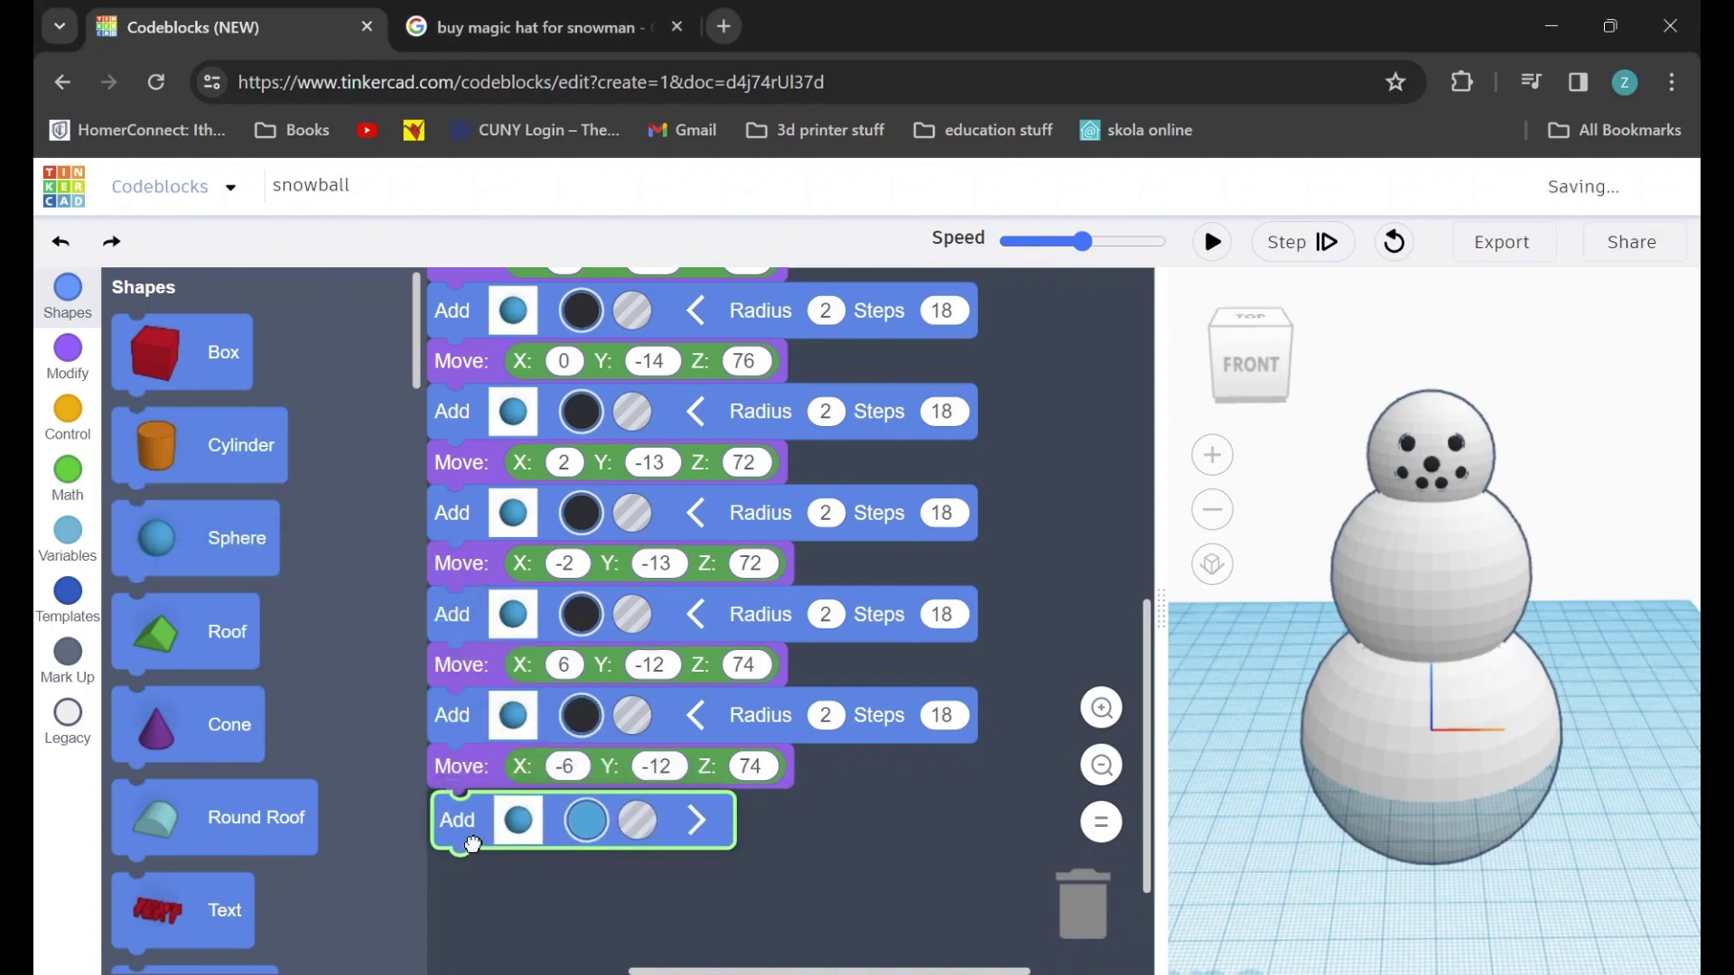
pyautogui.click(694, 817)
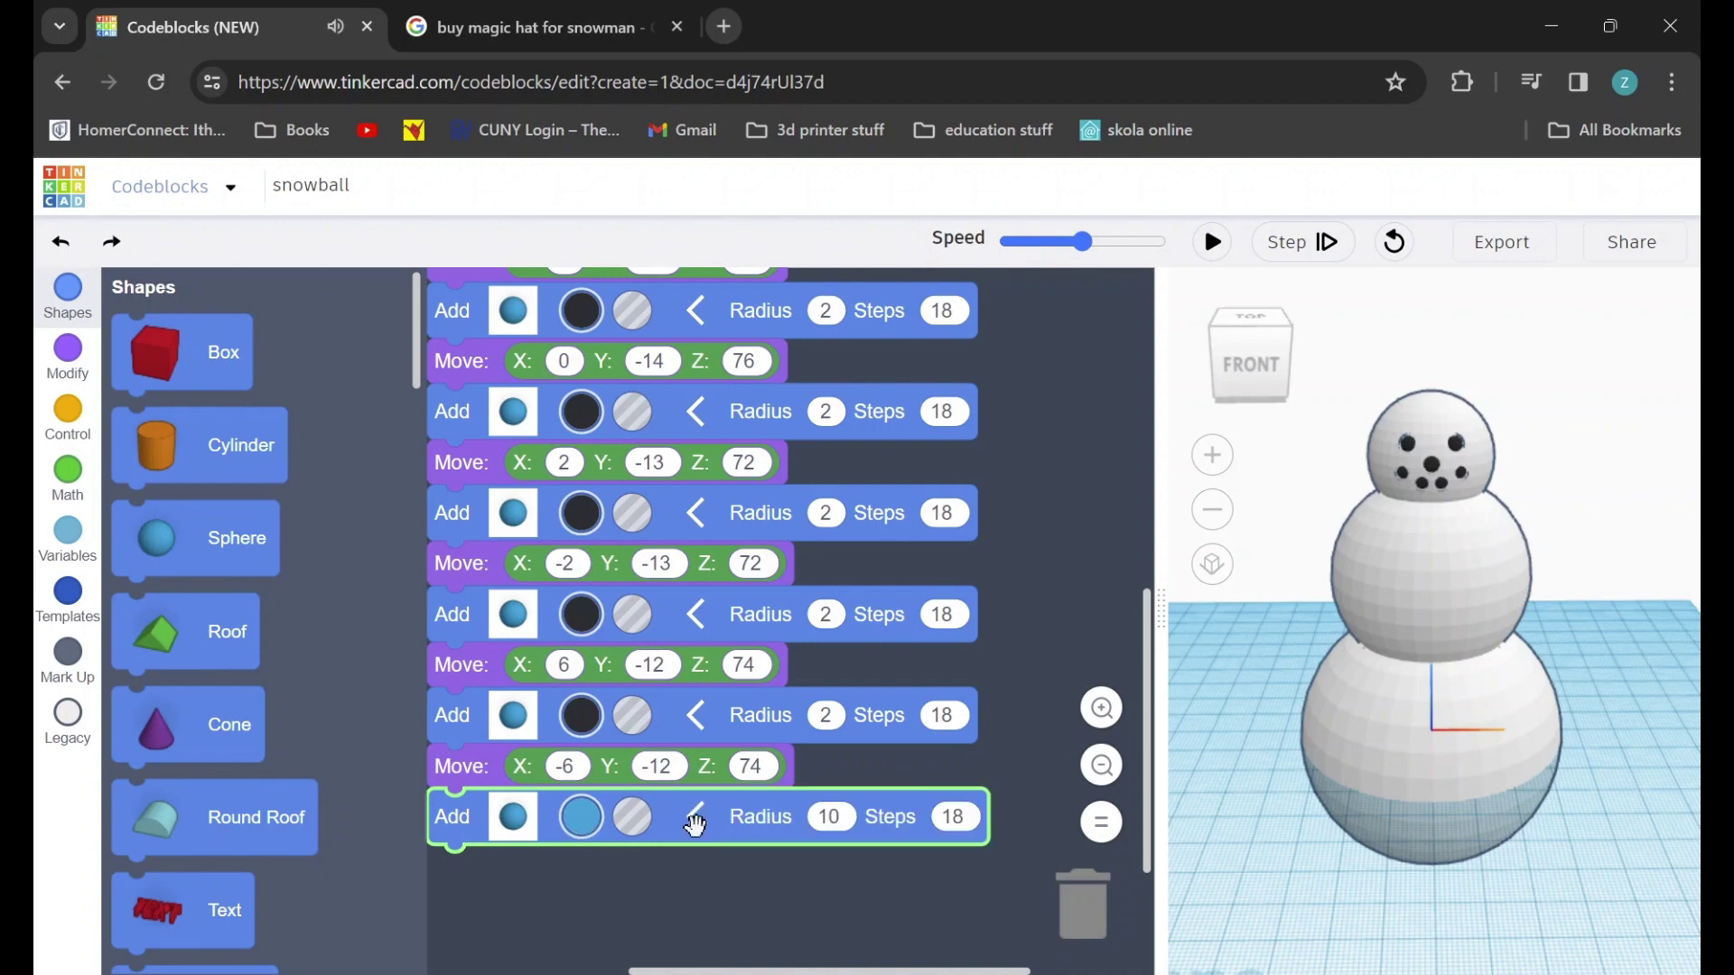
pyautogui.click(834, 817)
pyautogui.write('3')
# Attach a Move block below the radius 3 sphere with Y -19 and Z 60
pyautogui.scroll(-2, 686, 745)
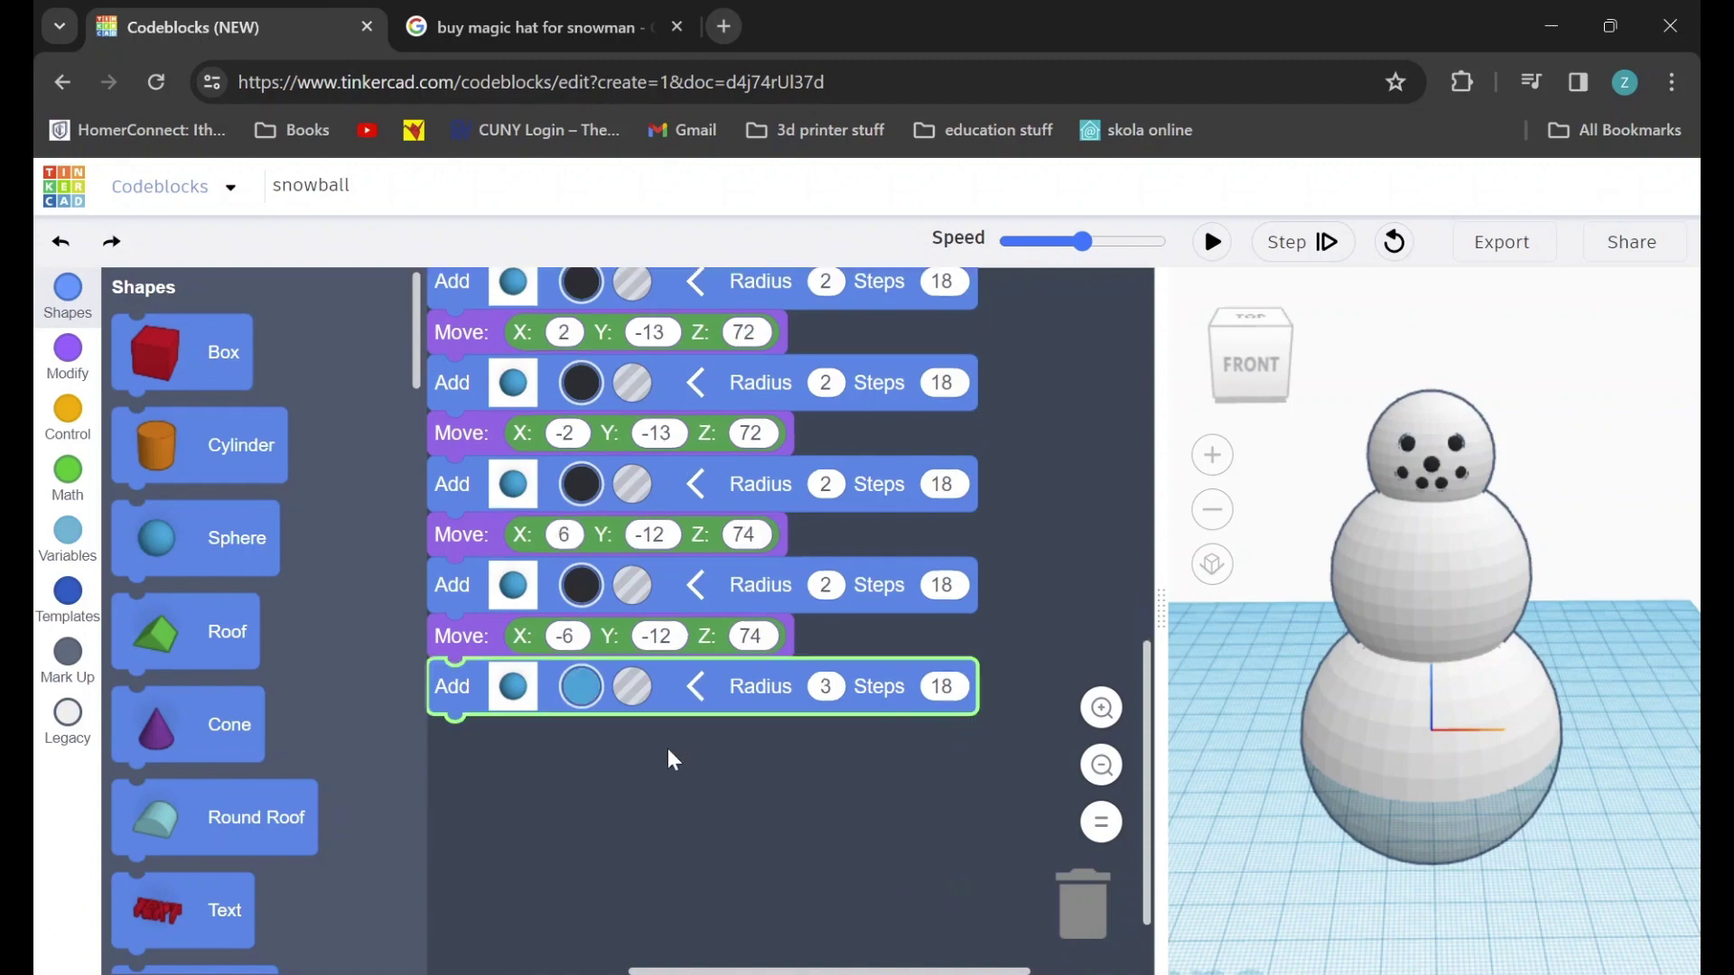
pyautogui.scroll(-2, 604, 658)
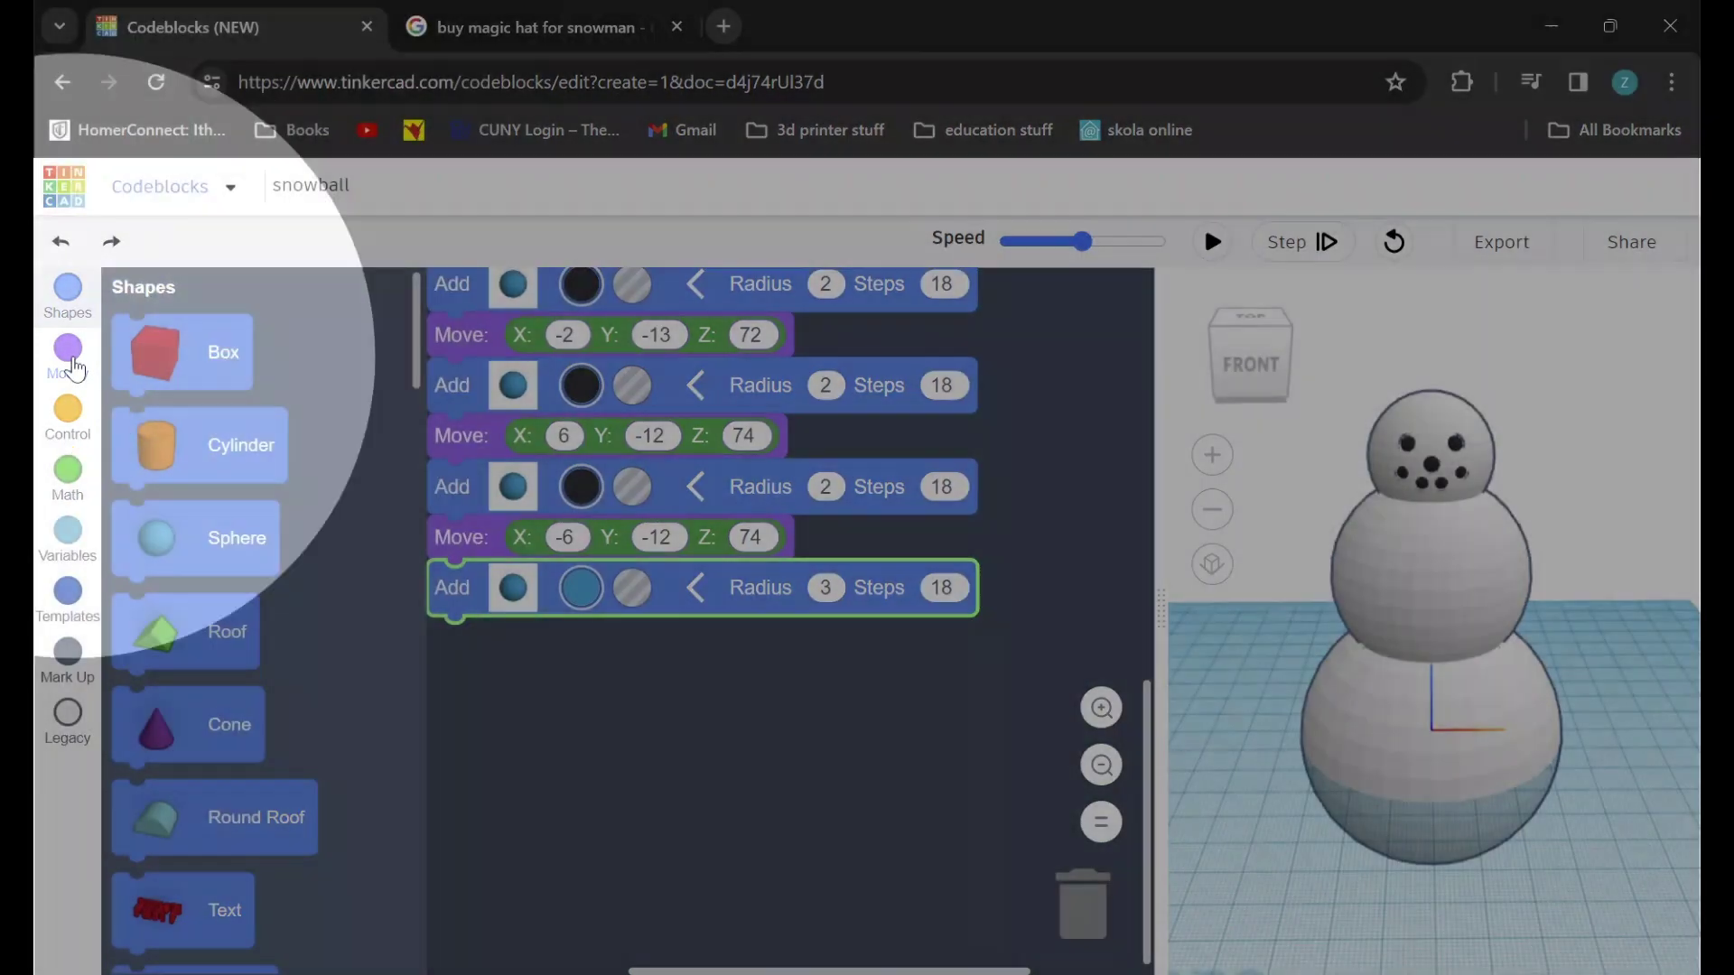
pyautogui.click(71, 359)
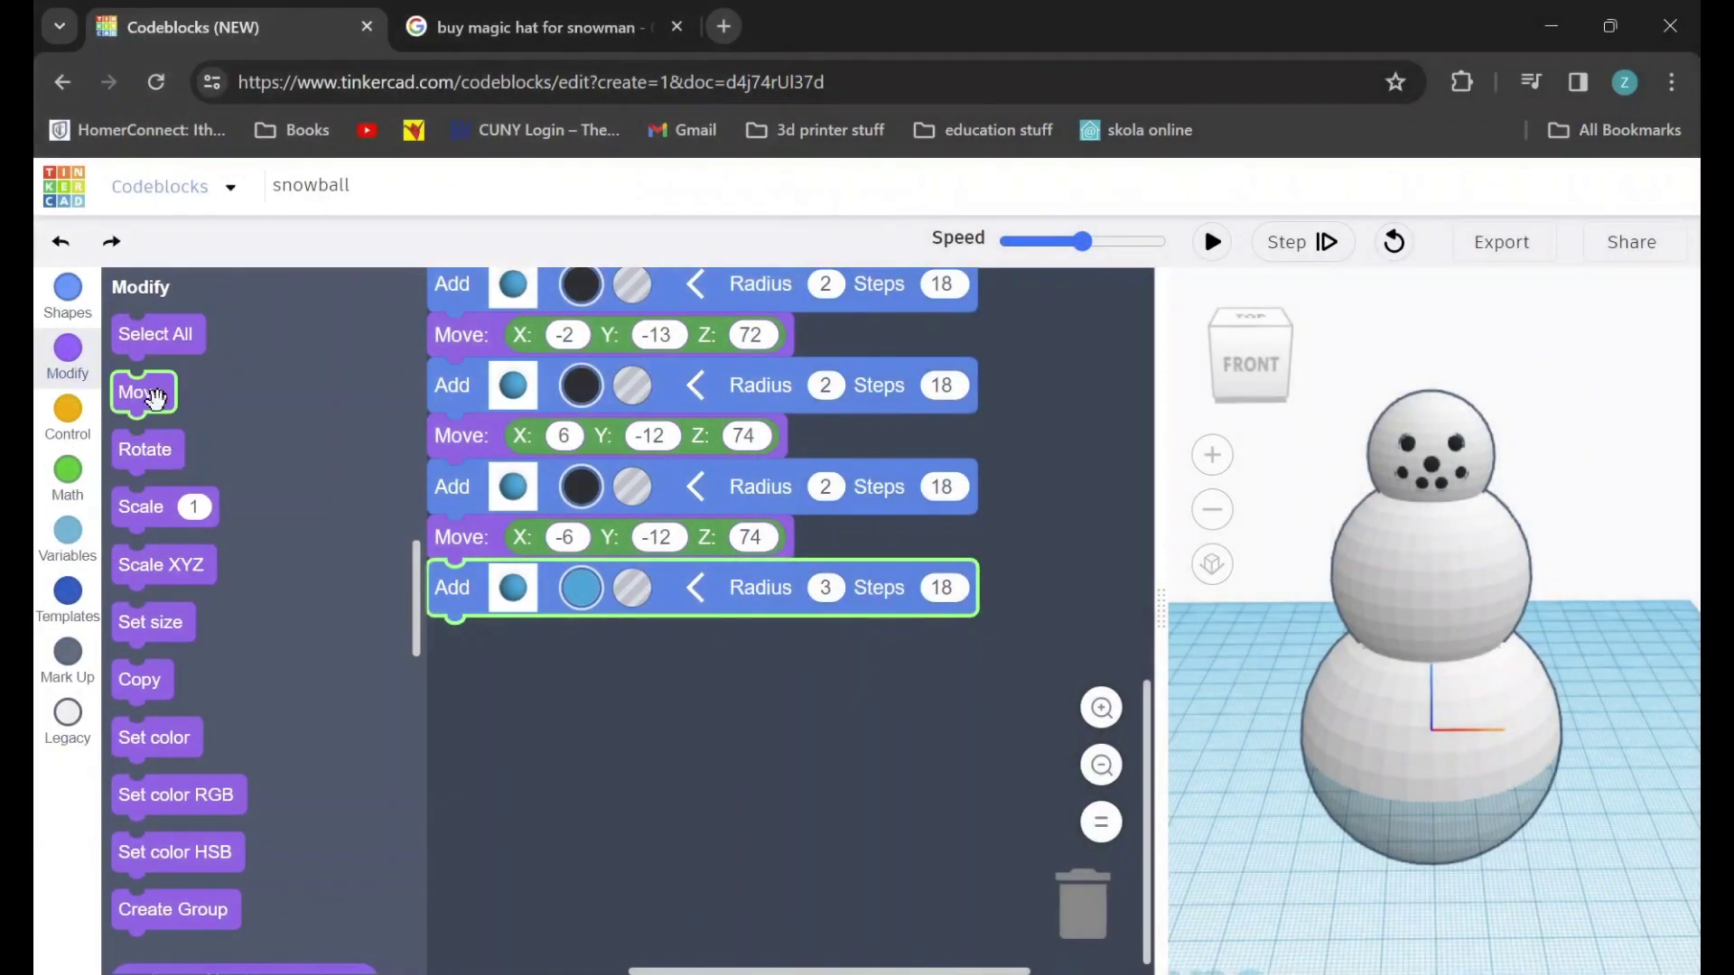
pyautogui.moveTo(154, 400); pyautogui.dragTo(475, 666)
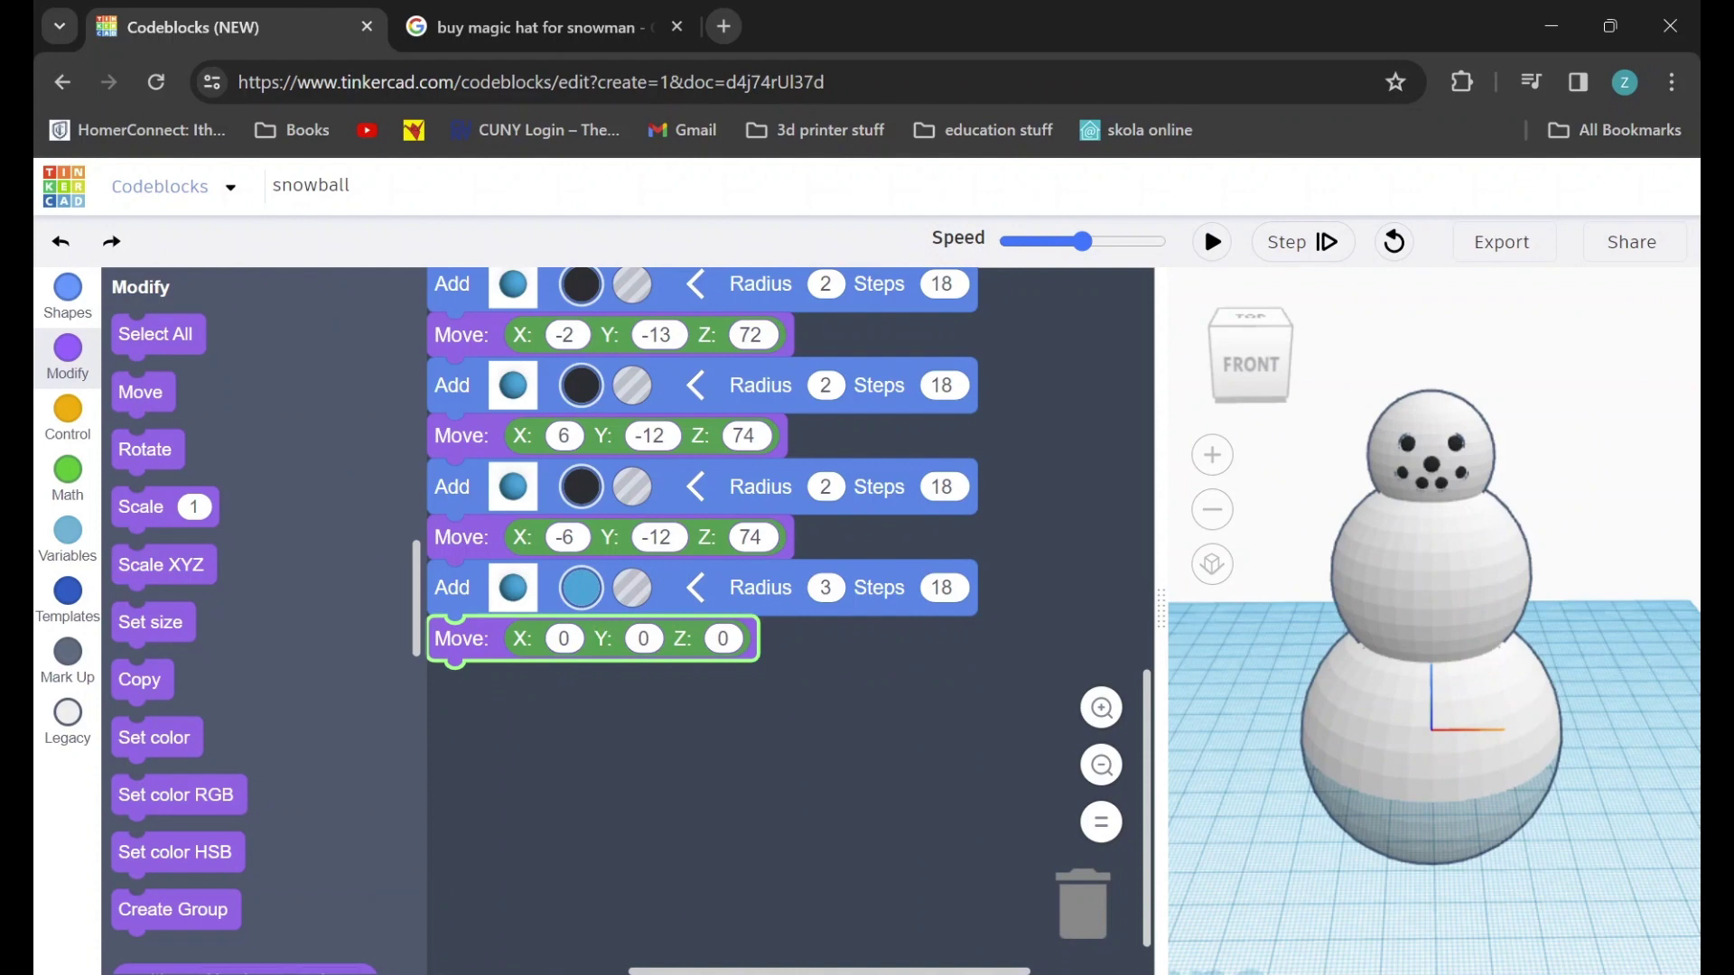
pyautogui.write('-19')
pyautogui.click(748, 642)
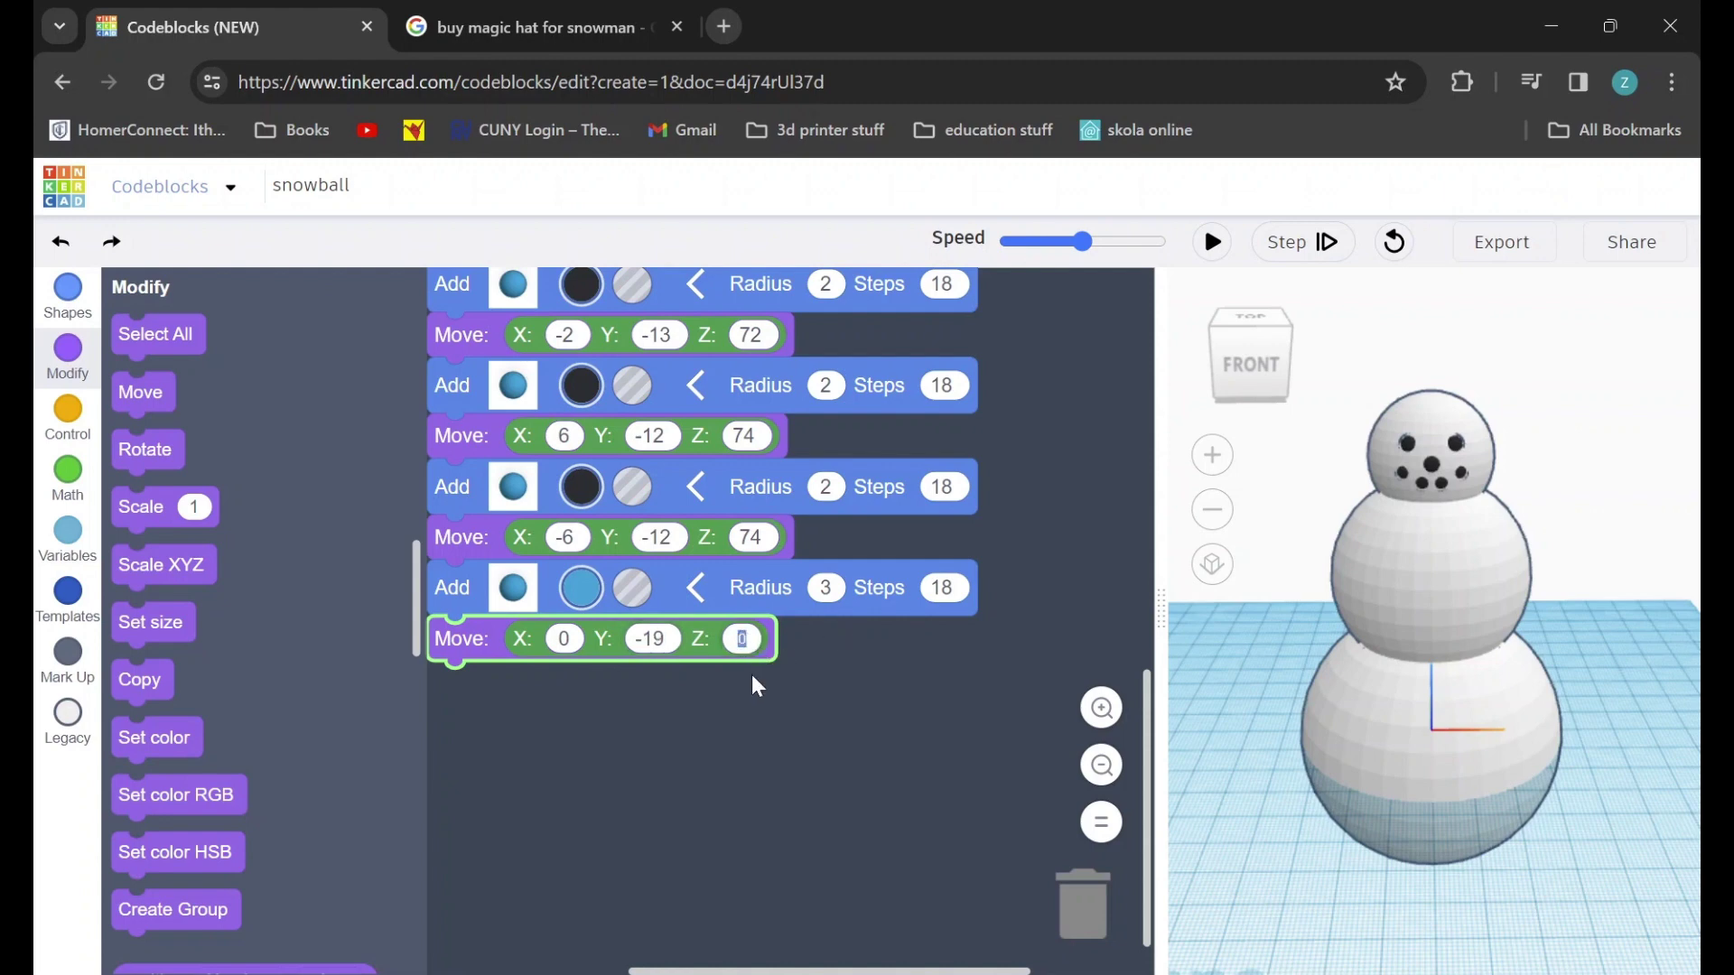
pyautogui.write('60')
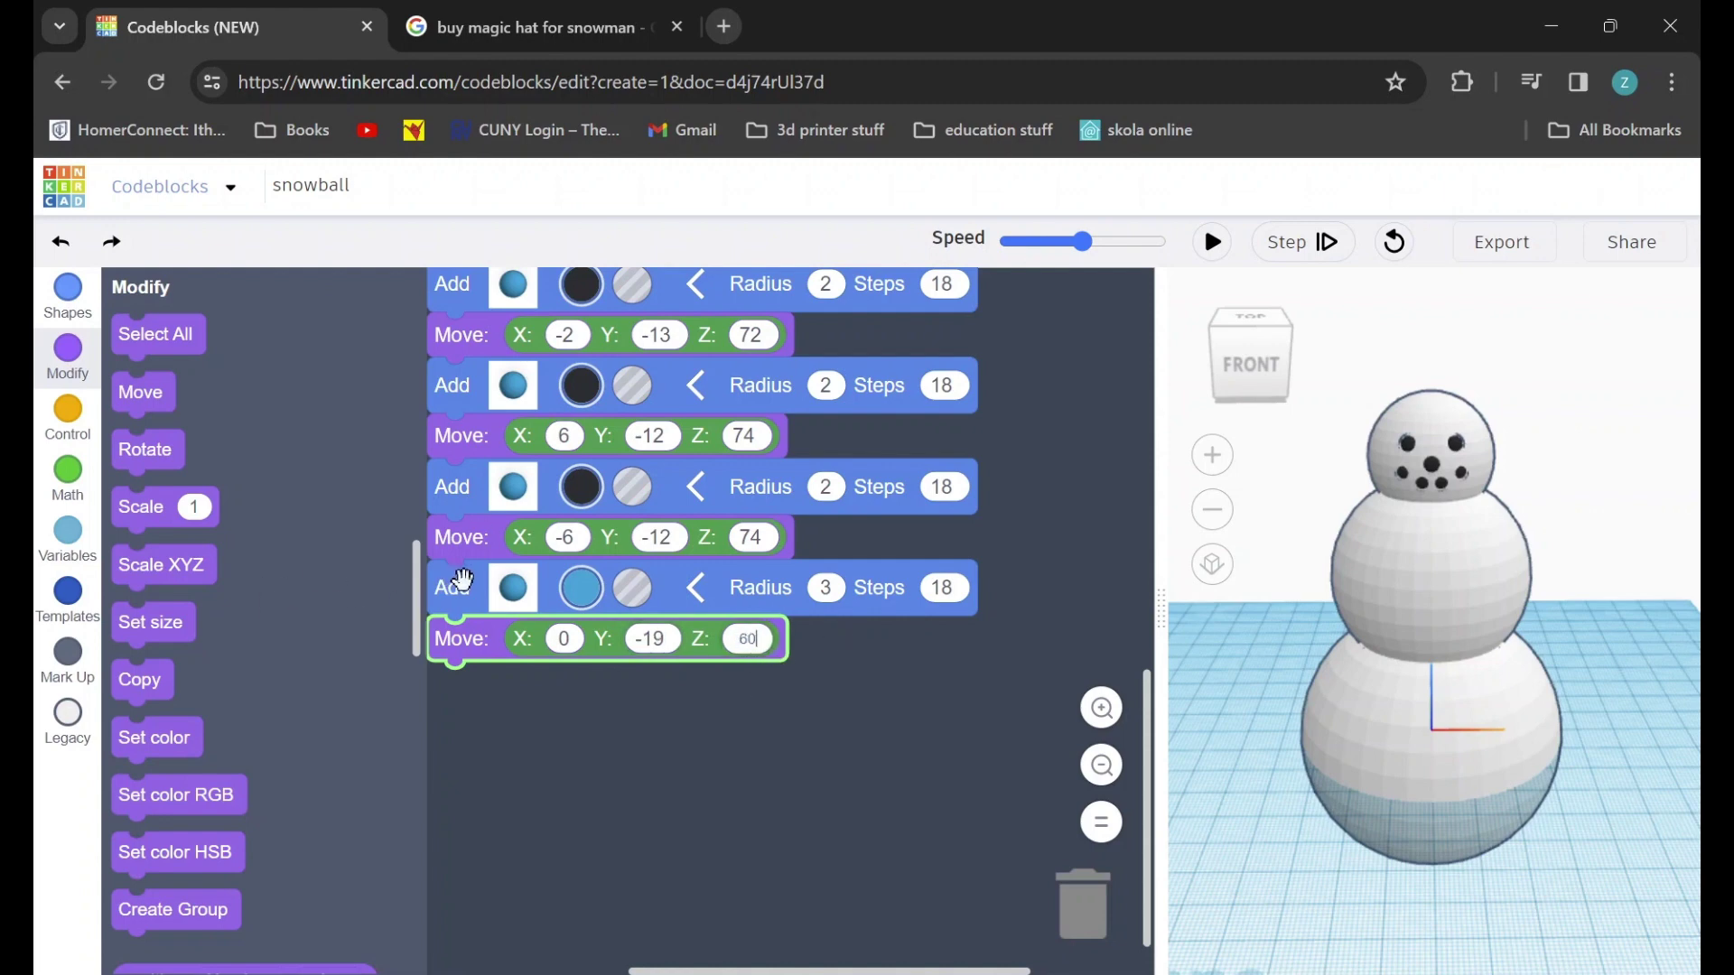
# Duplicate the first button's sphere and Move blocks at the end of the stack, setting the copied Move to Y -23 and Z 50
pyautogui.click(462, 588)
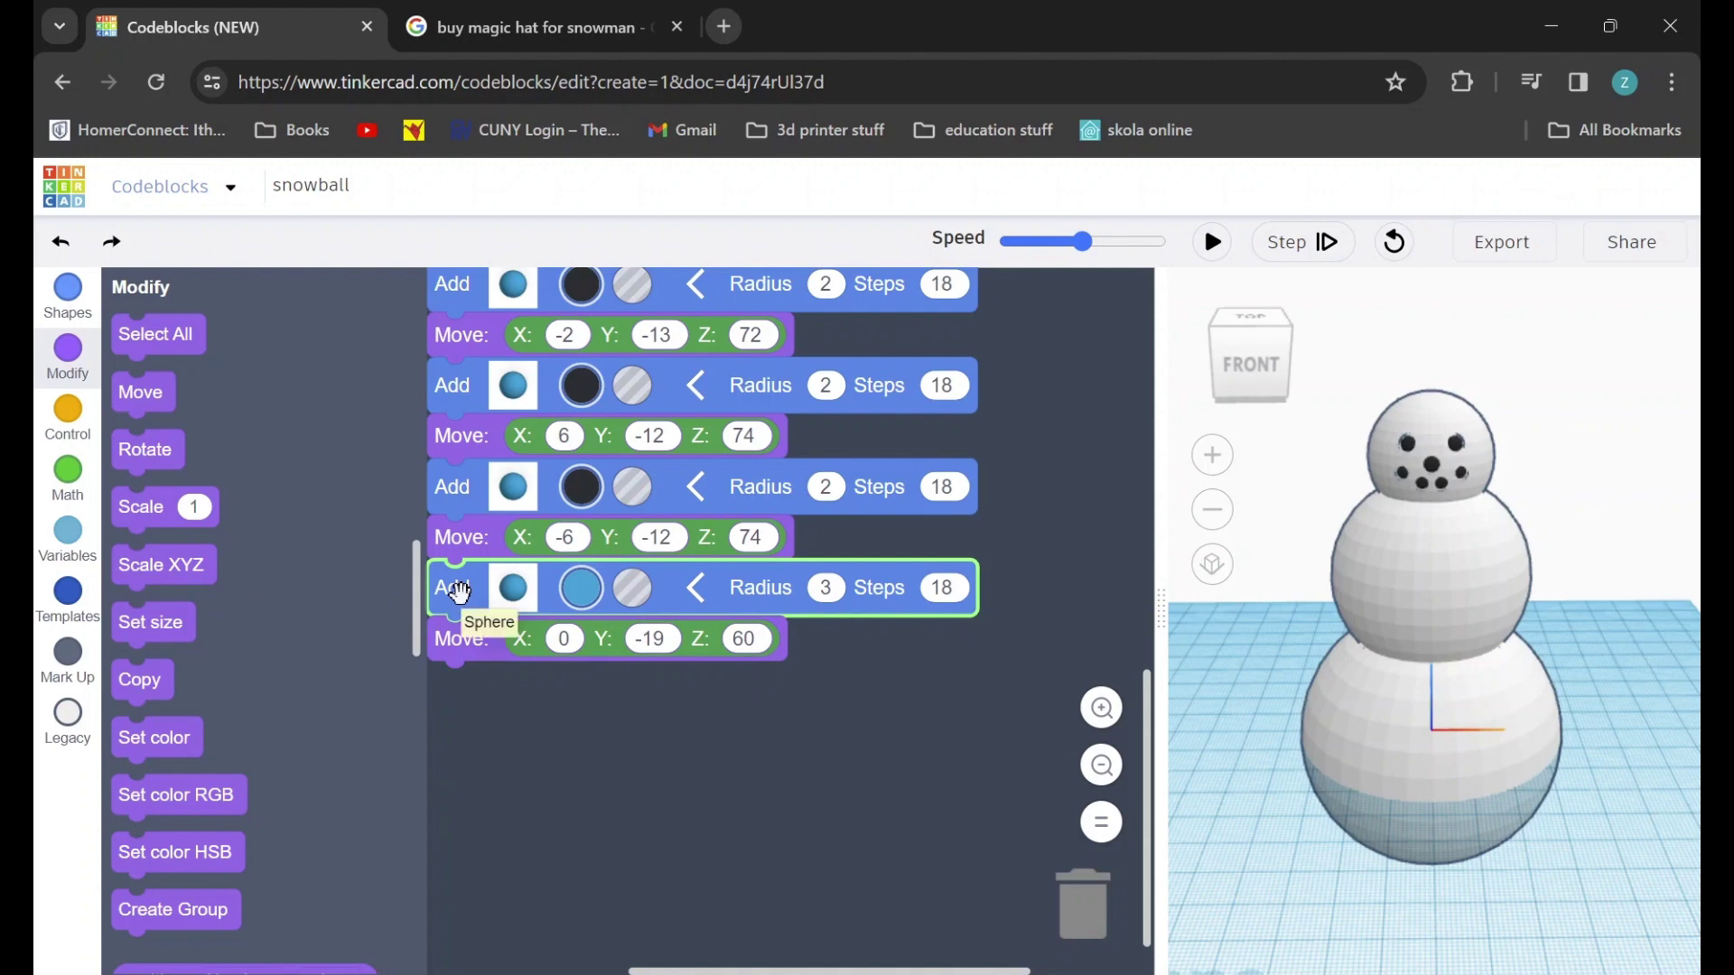
pyautogui.rightClick(462, 593)
pyautogui.click(529, 612)
pyautogui.moveTo(470, 665); pyautogui.dragTo(446, 672)
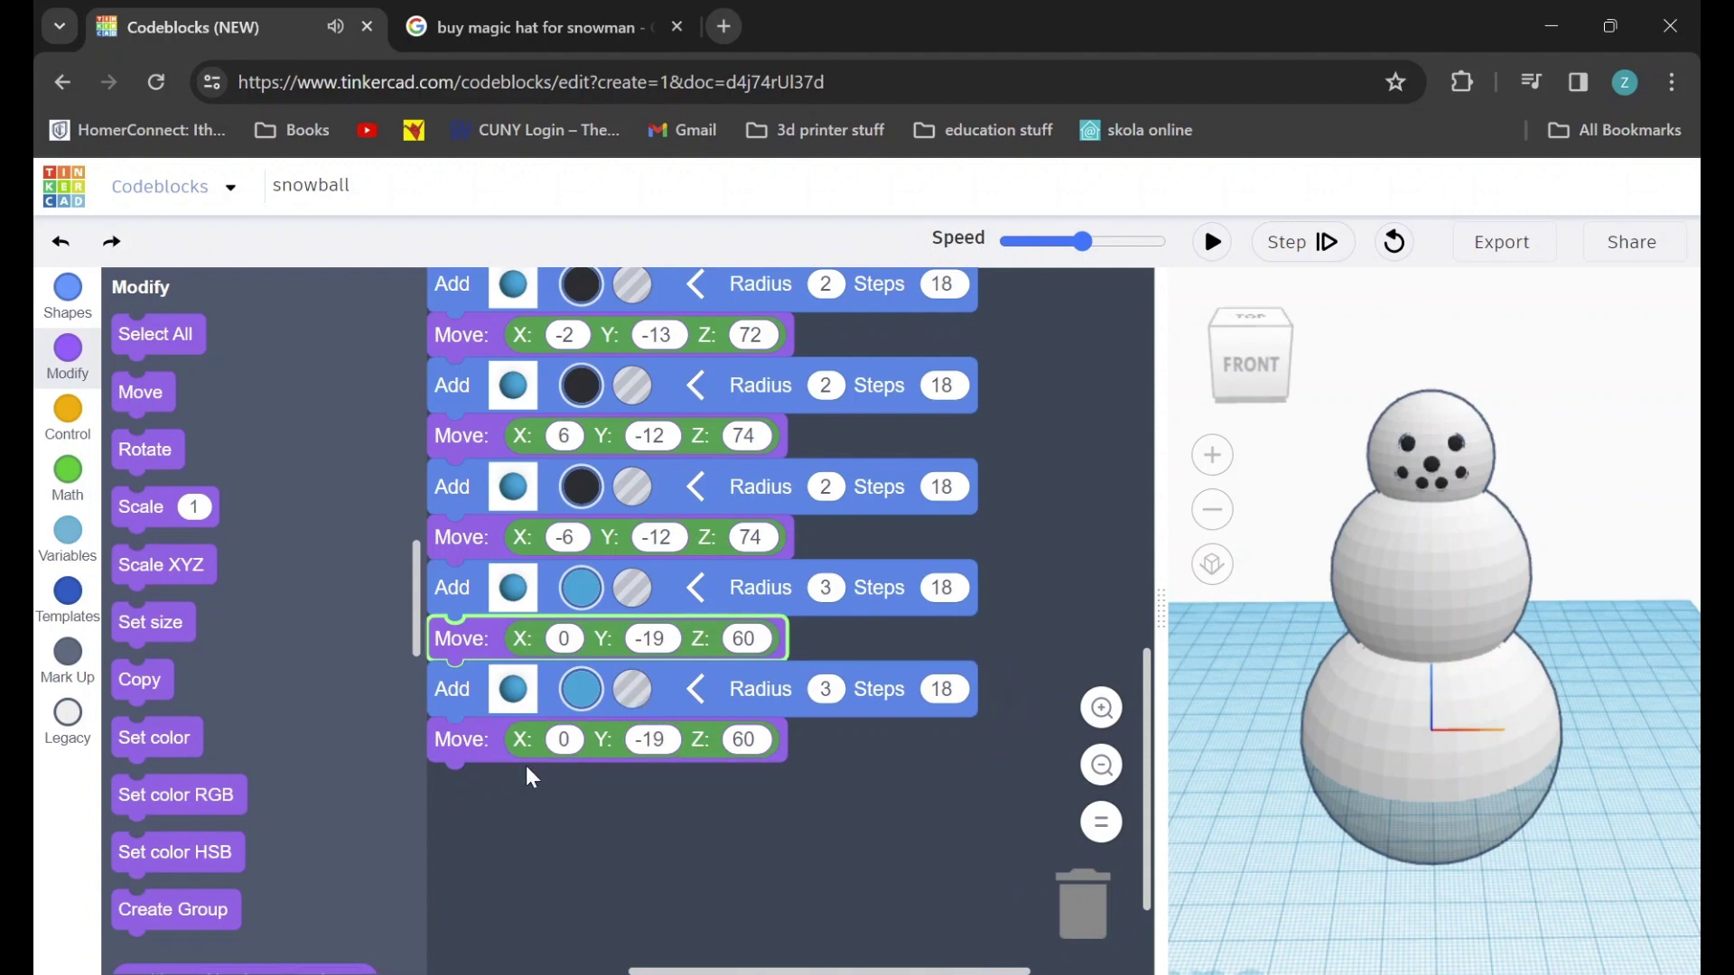
pyautogui.click(664, 742)
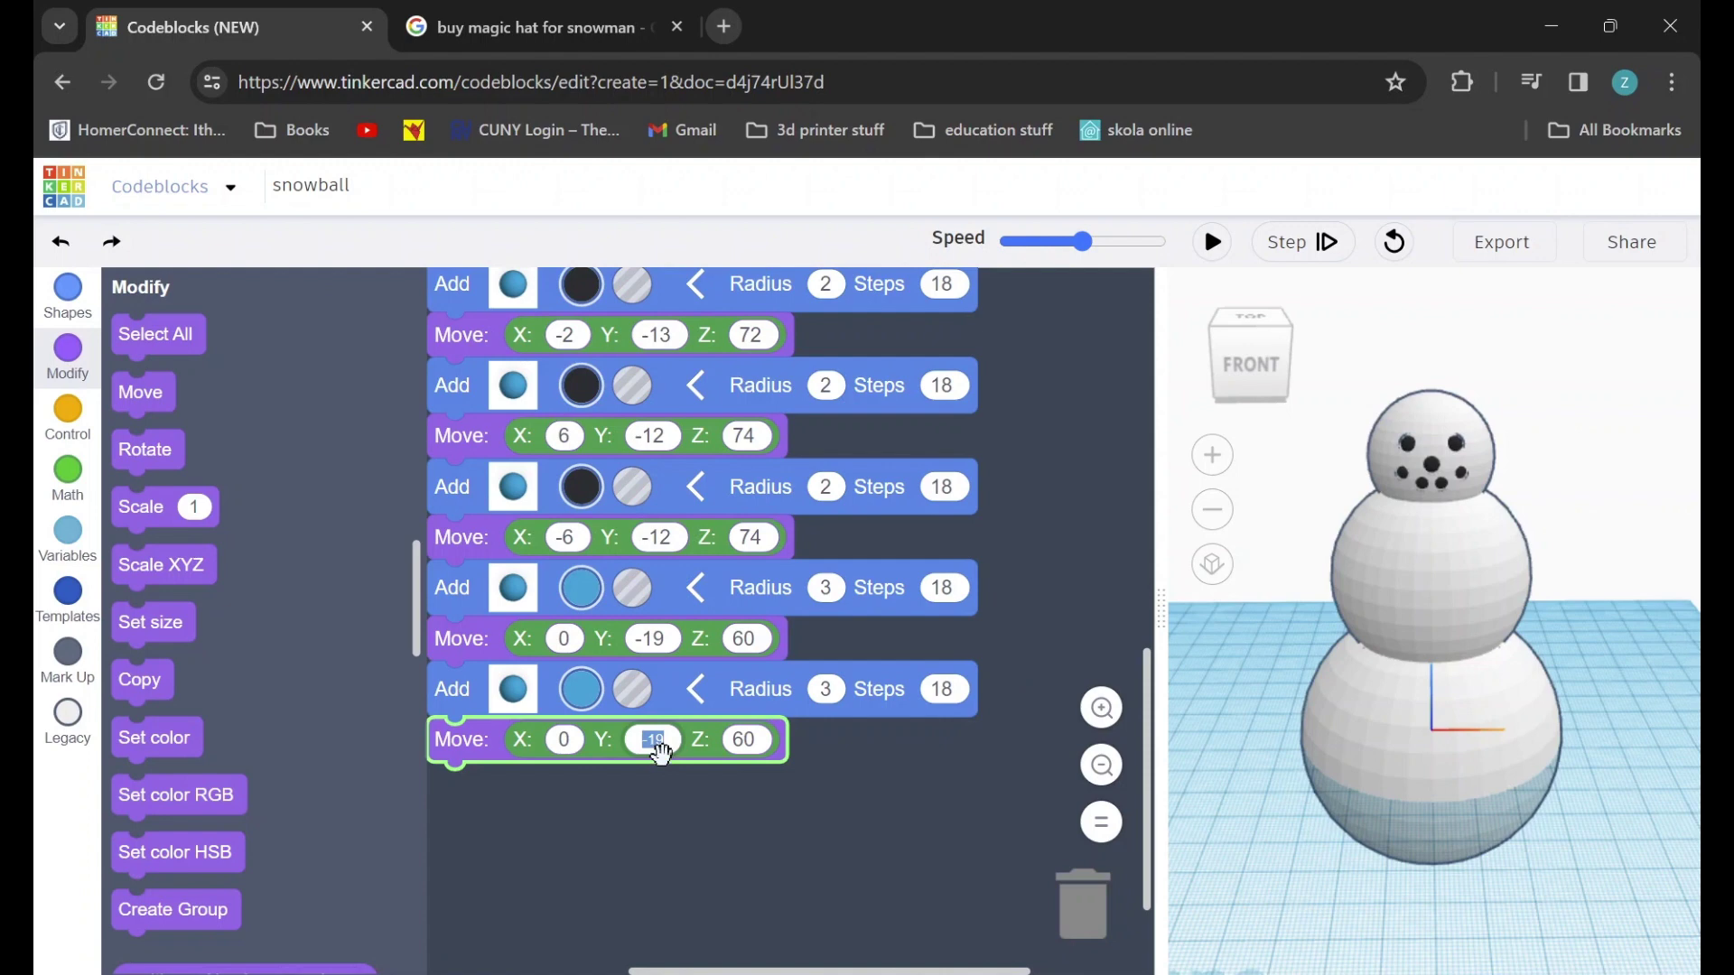
pyautogui.write('-23')
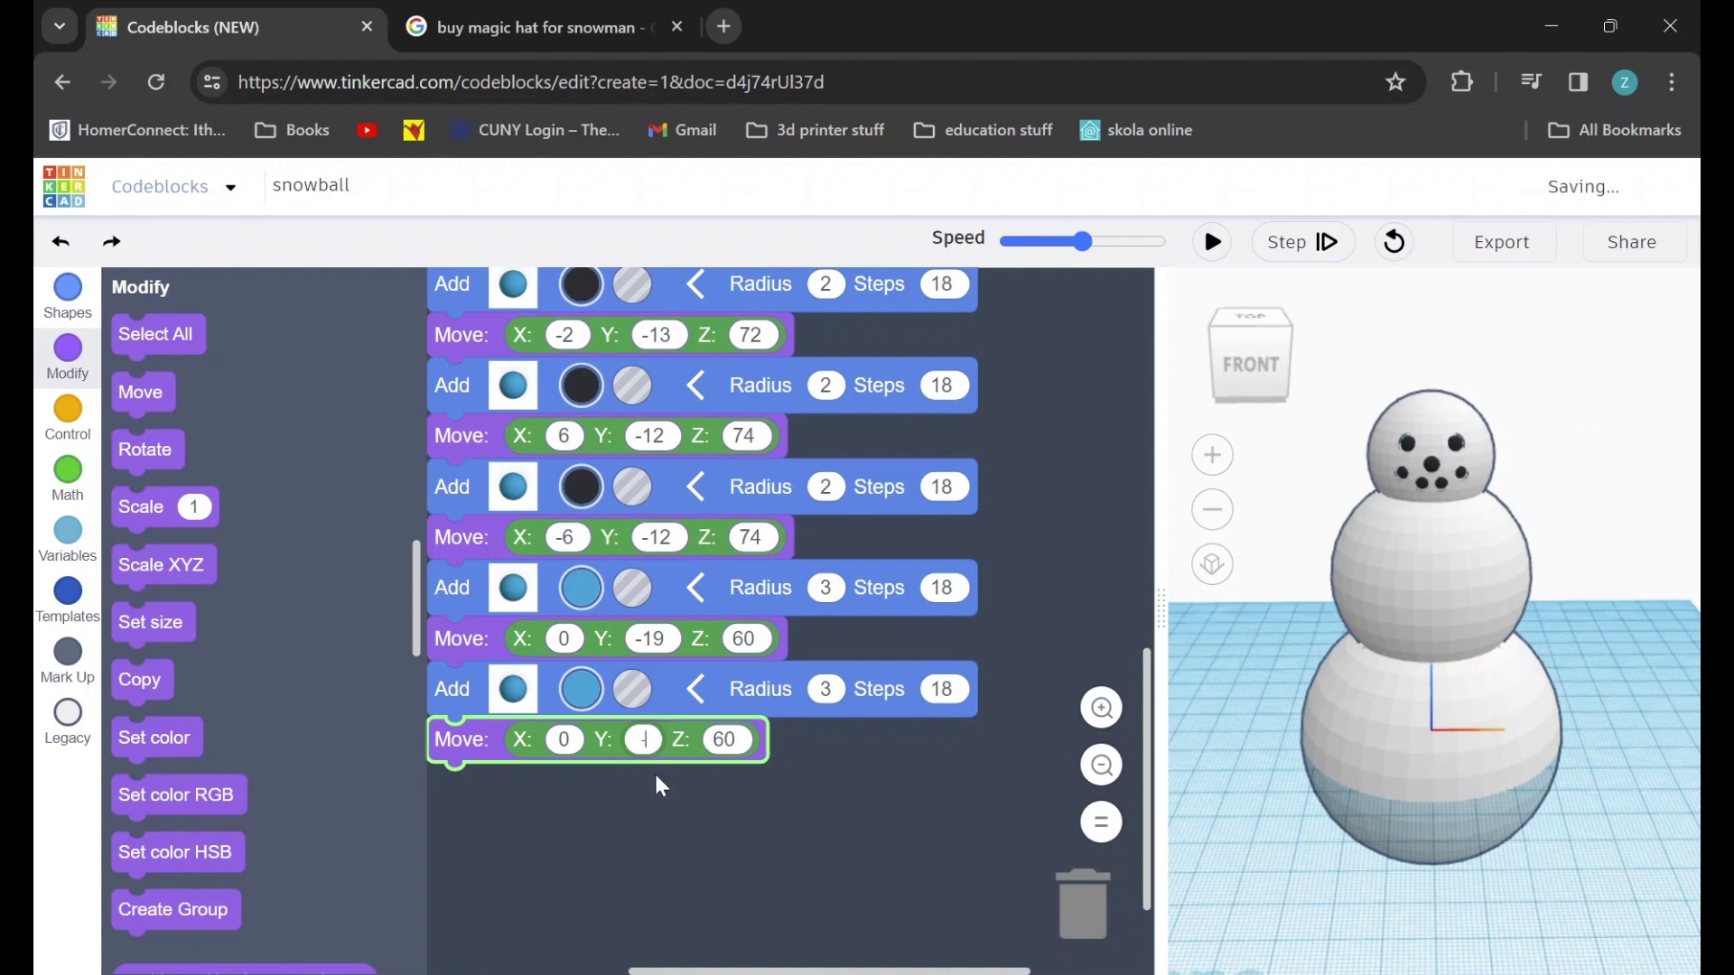
pyautogui.click(757, 742)
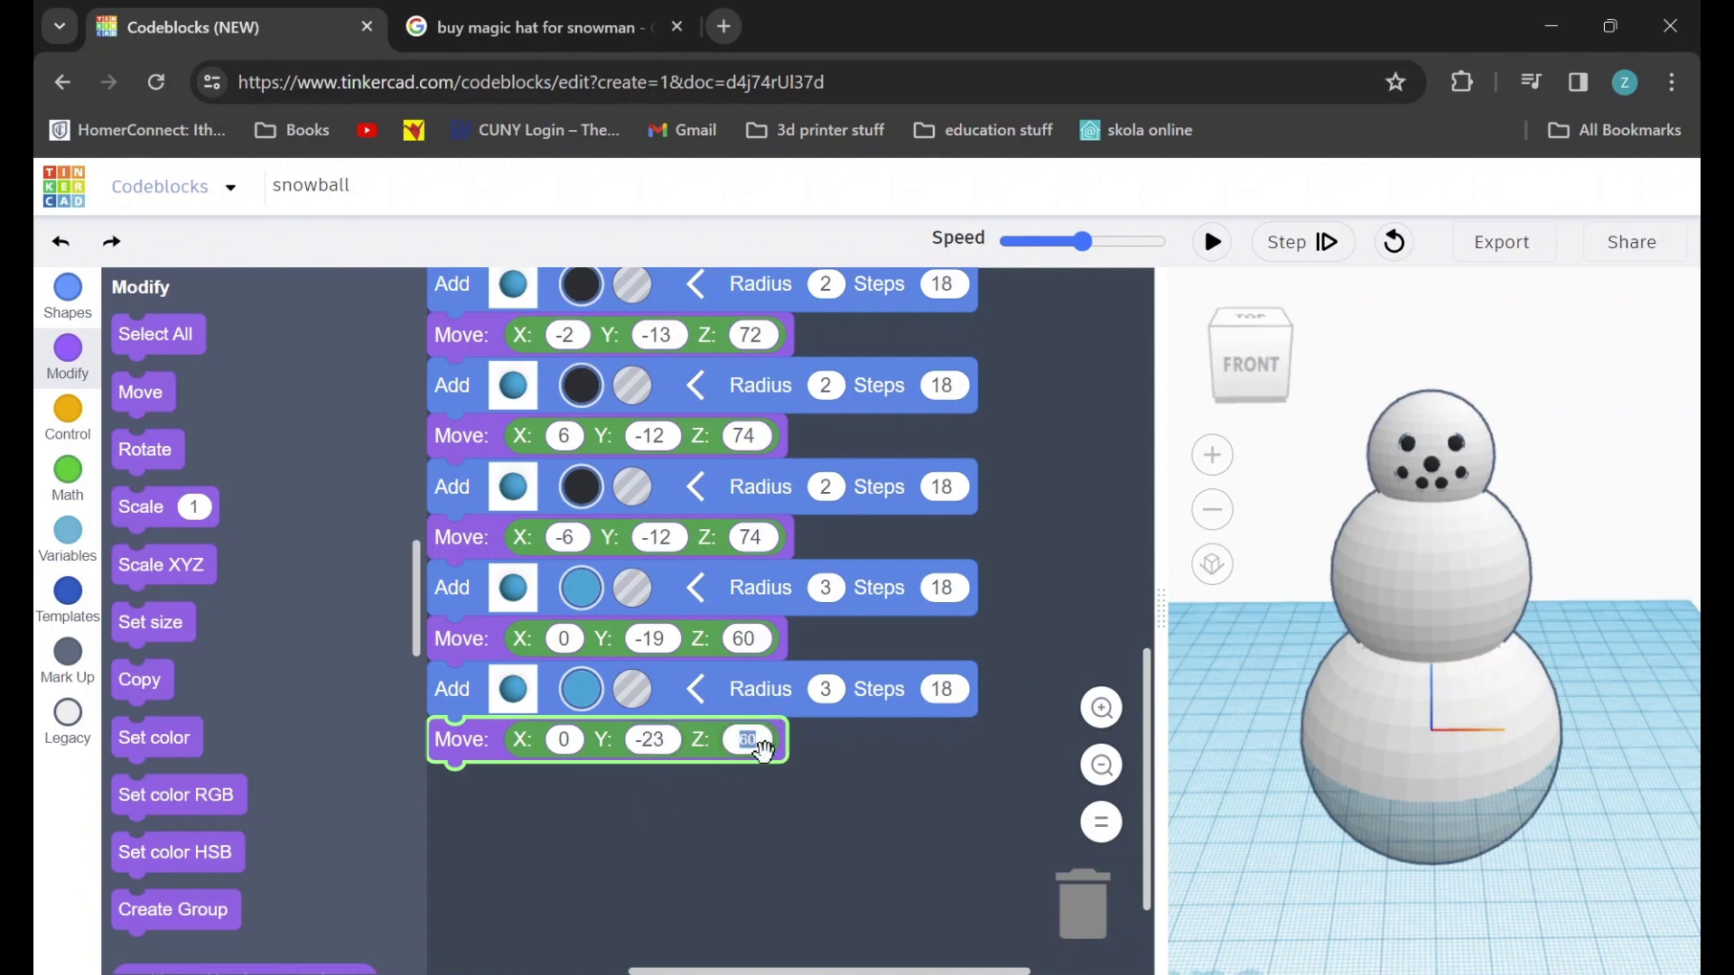
pyautogui.write('50')
# Duplicate the second button's sphere and Move pair at the stack's end, set the copy's Z to 40, and run the code
pyautogui.click(488, 709)
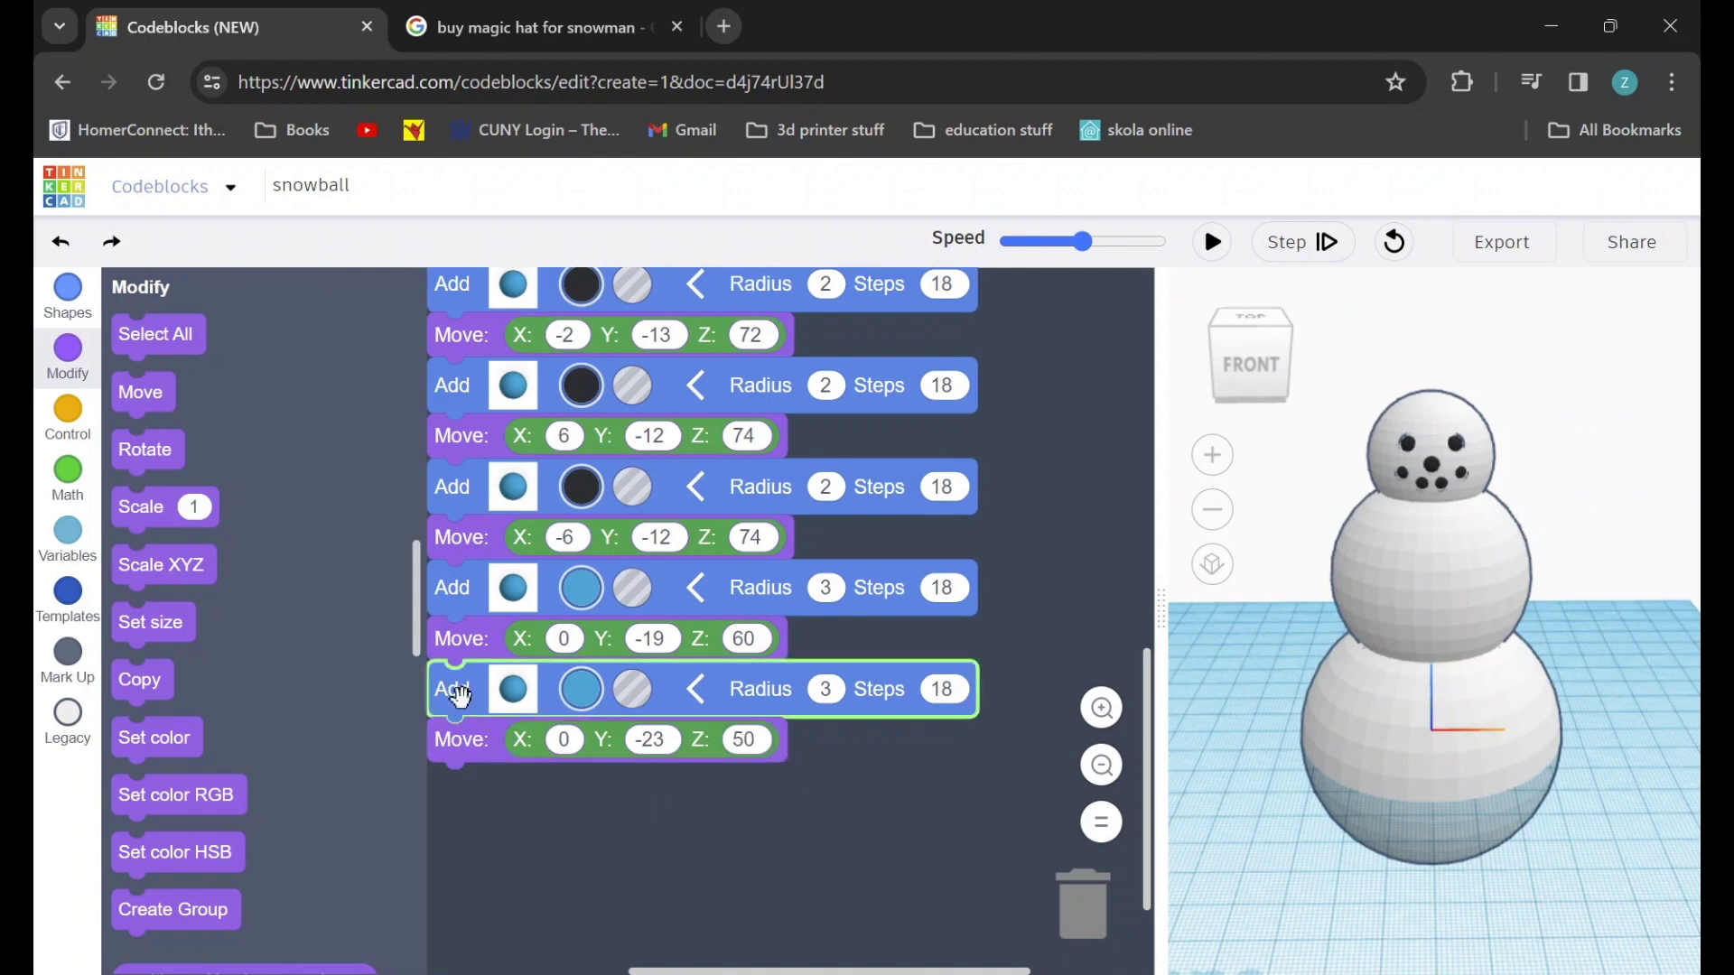
pyautogui.rightClick(459, 697)
pyautogui.click(492, 716)
pyautogui.moveTo(483, 752); pyautogui.dragTo(452, 775)
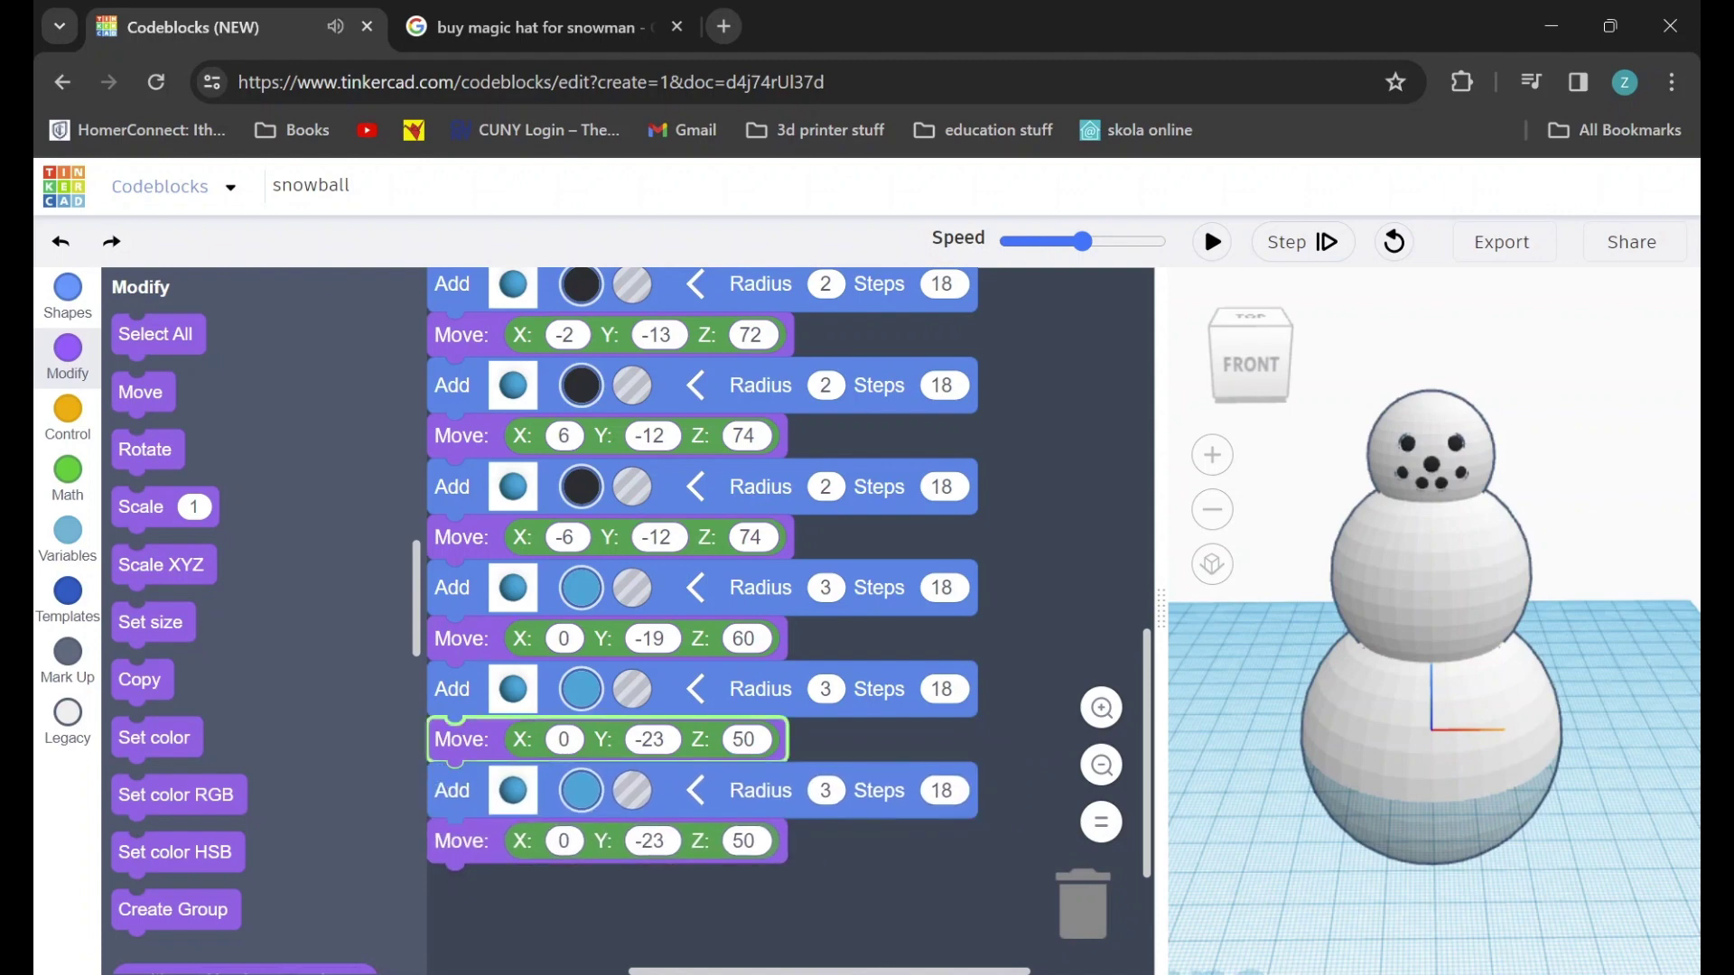
pyautogui.click(750, 841)
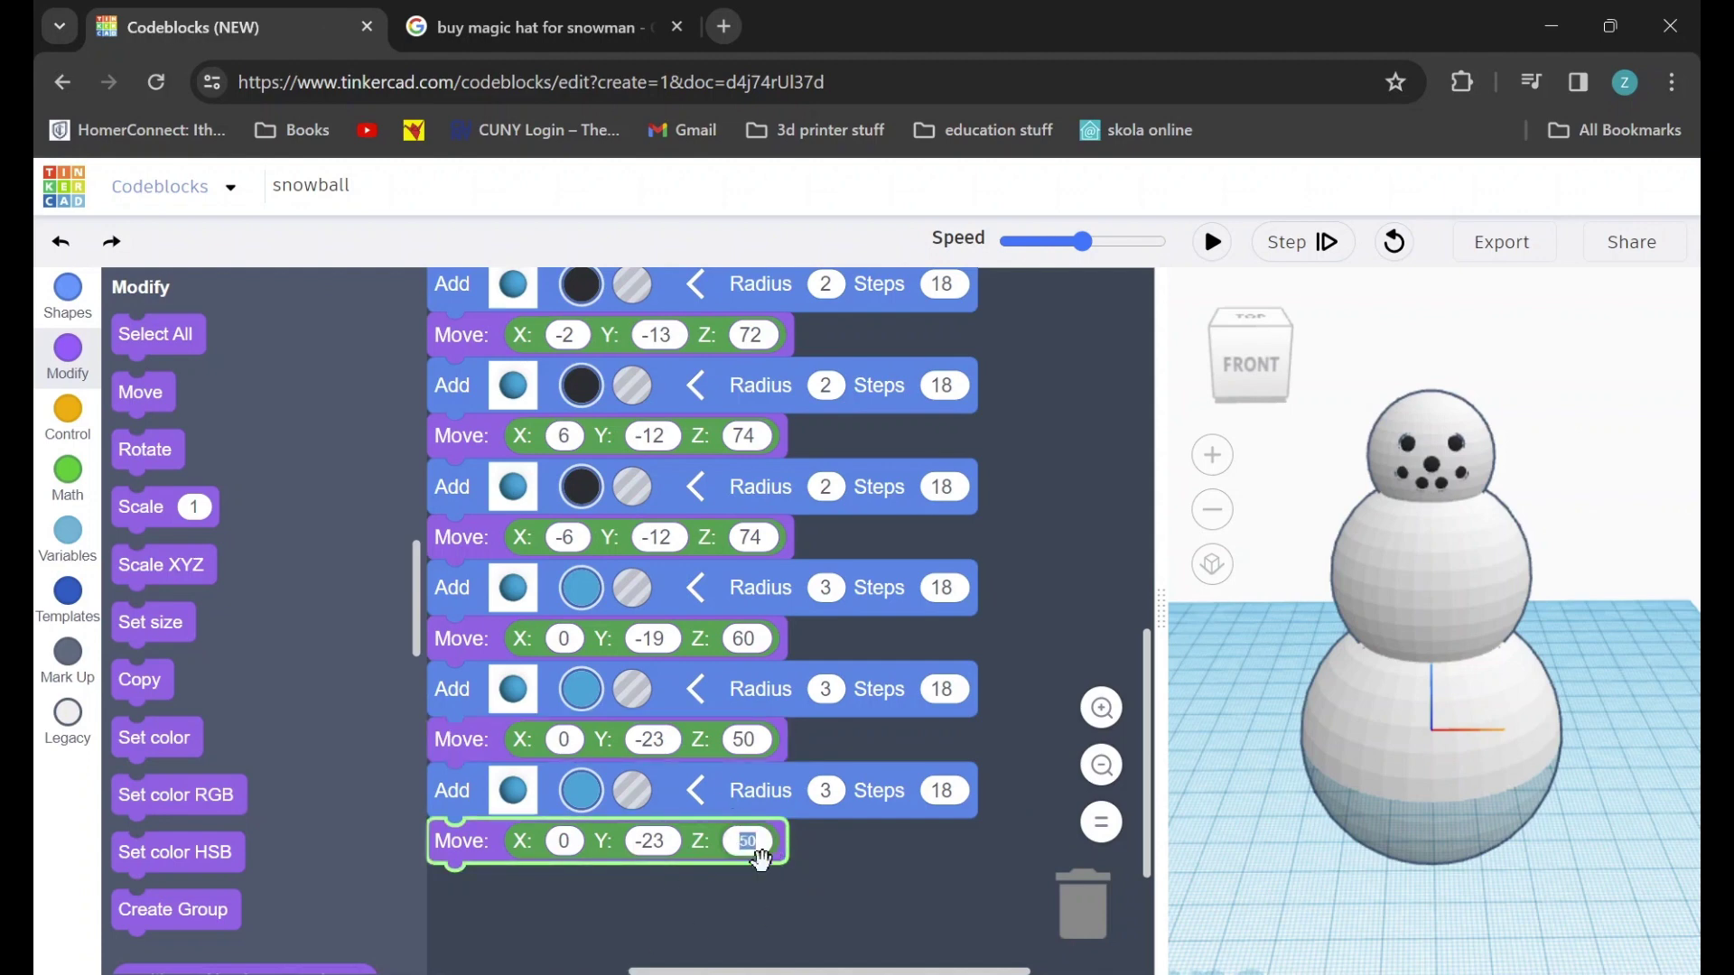
pyautogui.write('40')
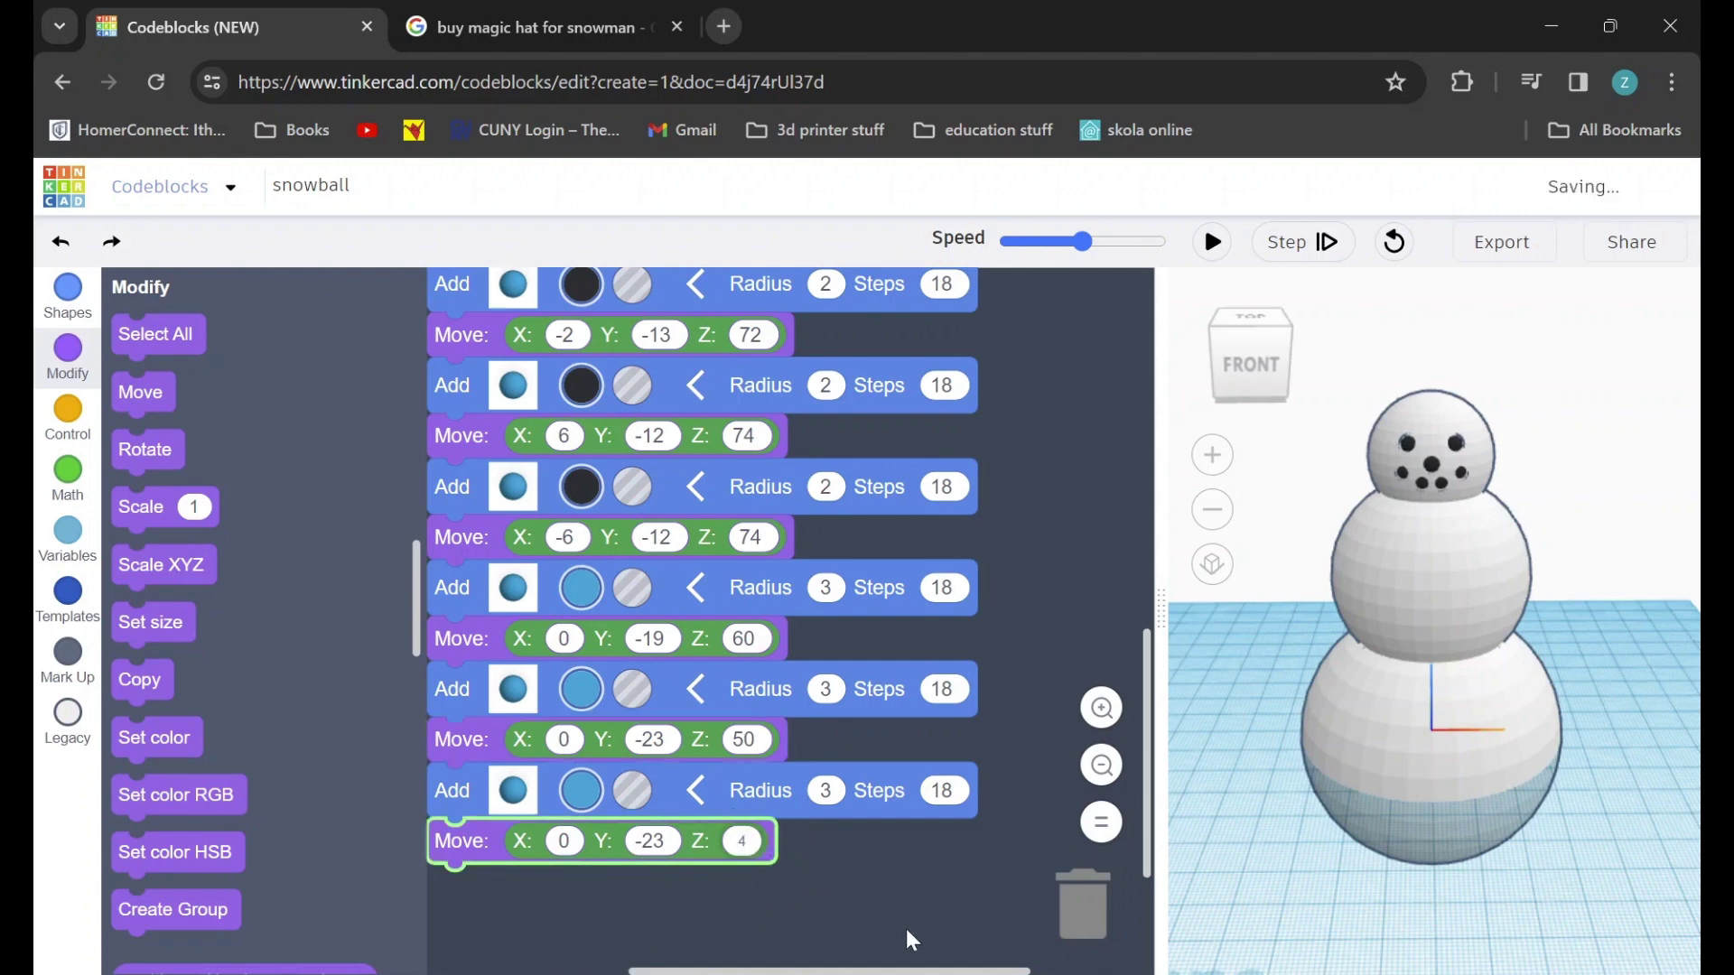
pyautogui.press('Return')
pyautogui.click(1213, 242)
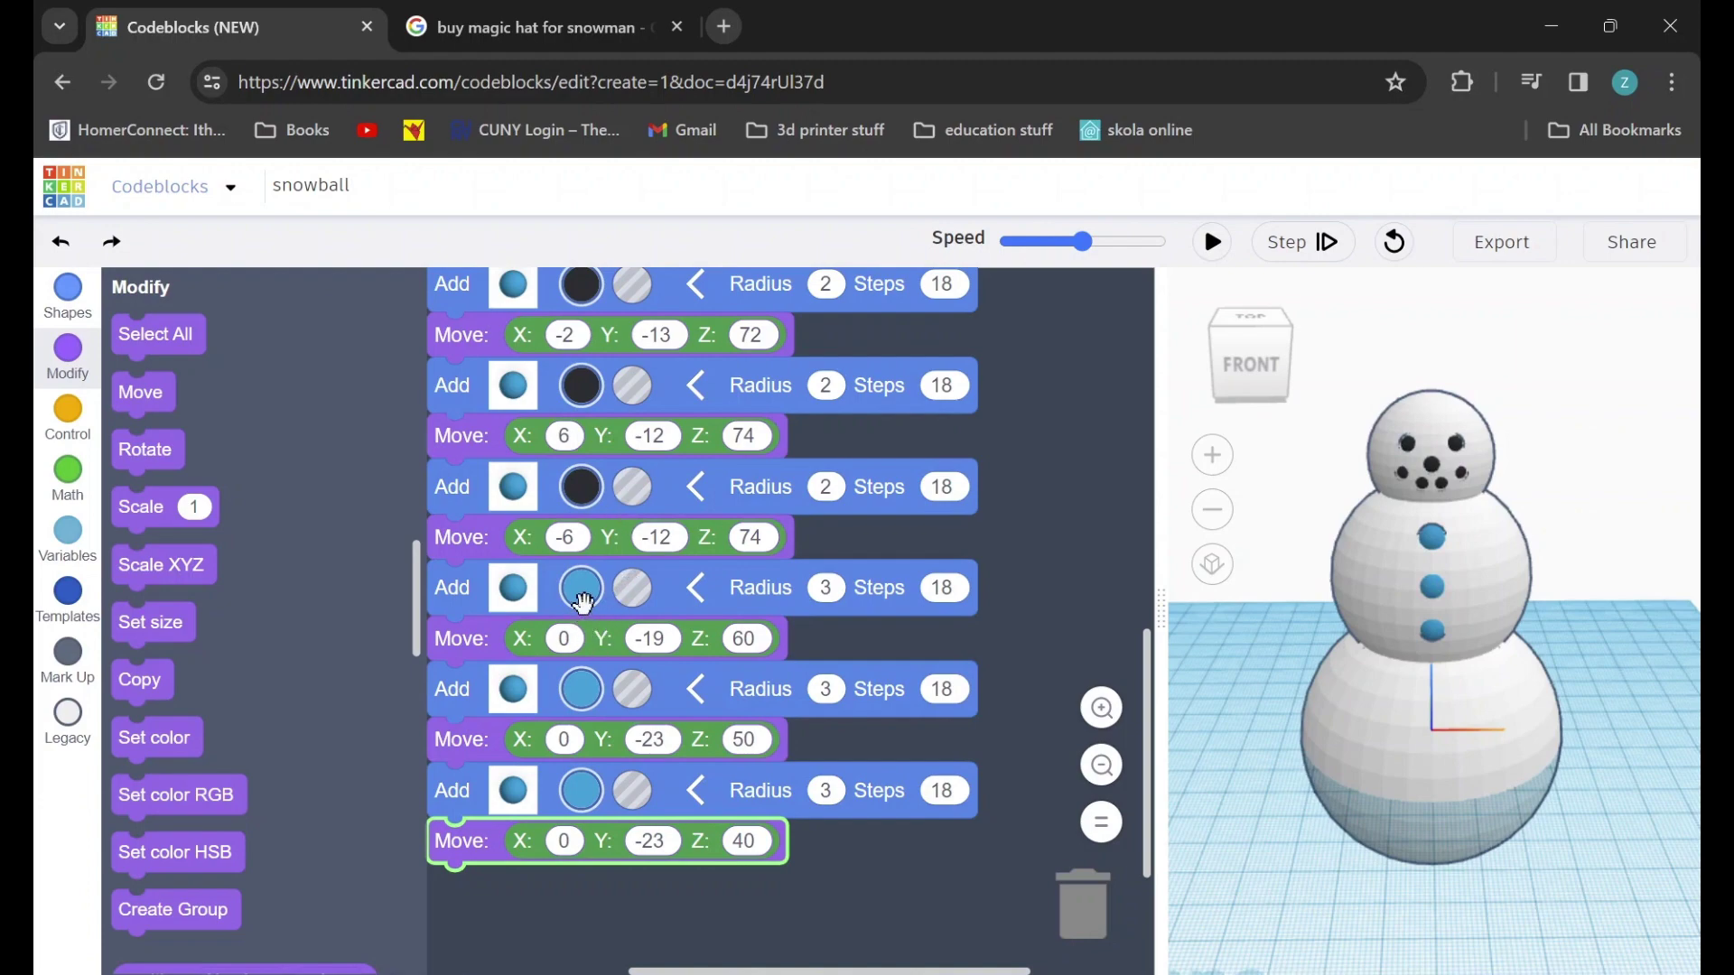
# Color the middle button's sphere red and run the code at maximum speed
pyautogui.click(585, 691)
pyautogui.click(587, 694)
pyautogui.click(585, 691)
pyautogui.click(294, 555)
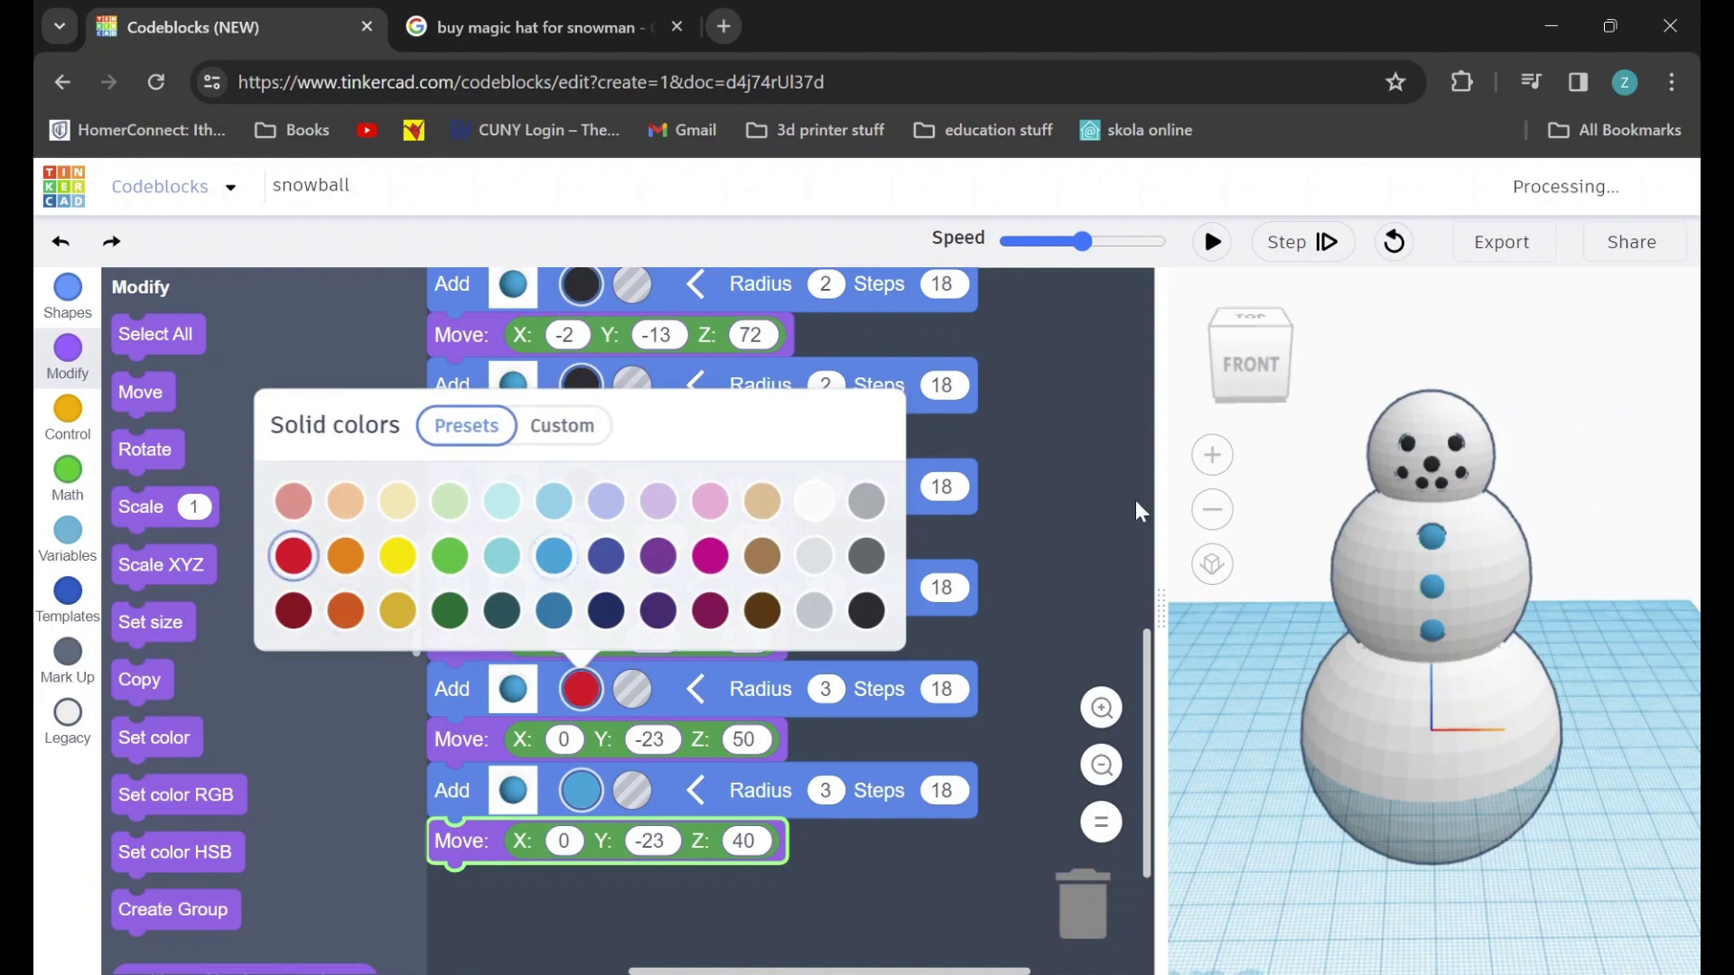
pyautogui.click(1161, 241)
pyautogui.click(1212, 242)
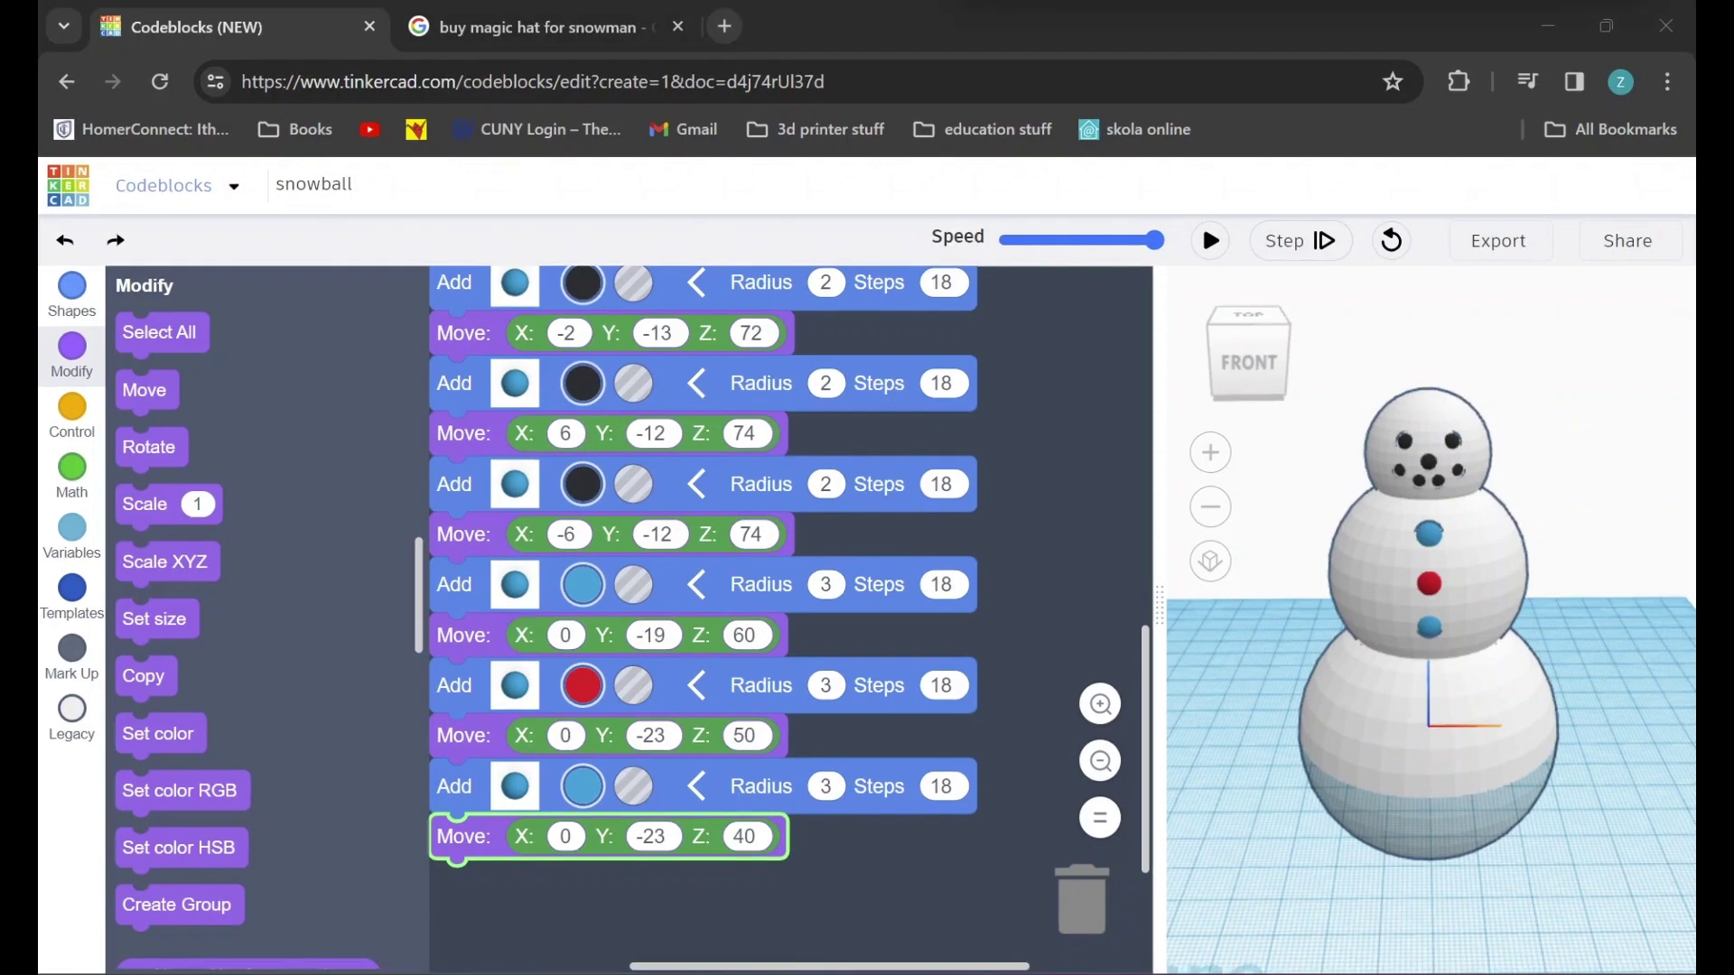
pyautogui.moveTo(1567, 465); pyautogui.dragTo(1590, 499, button='right')
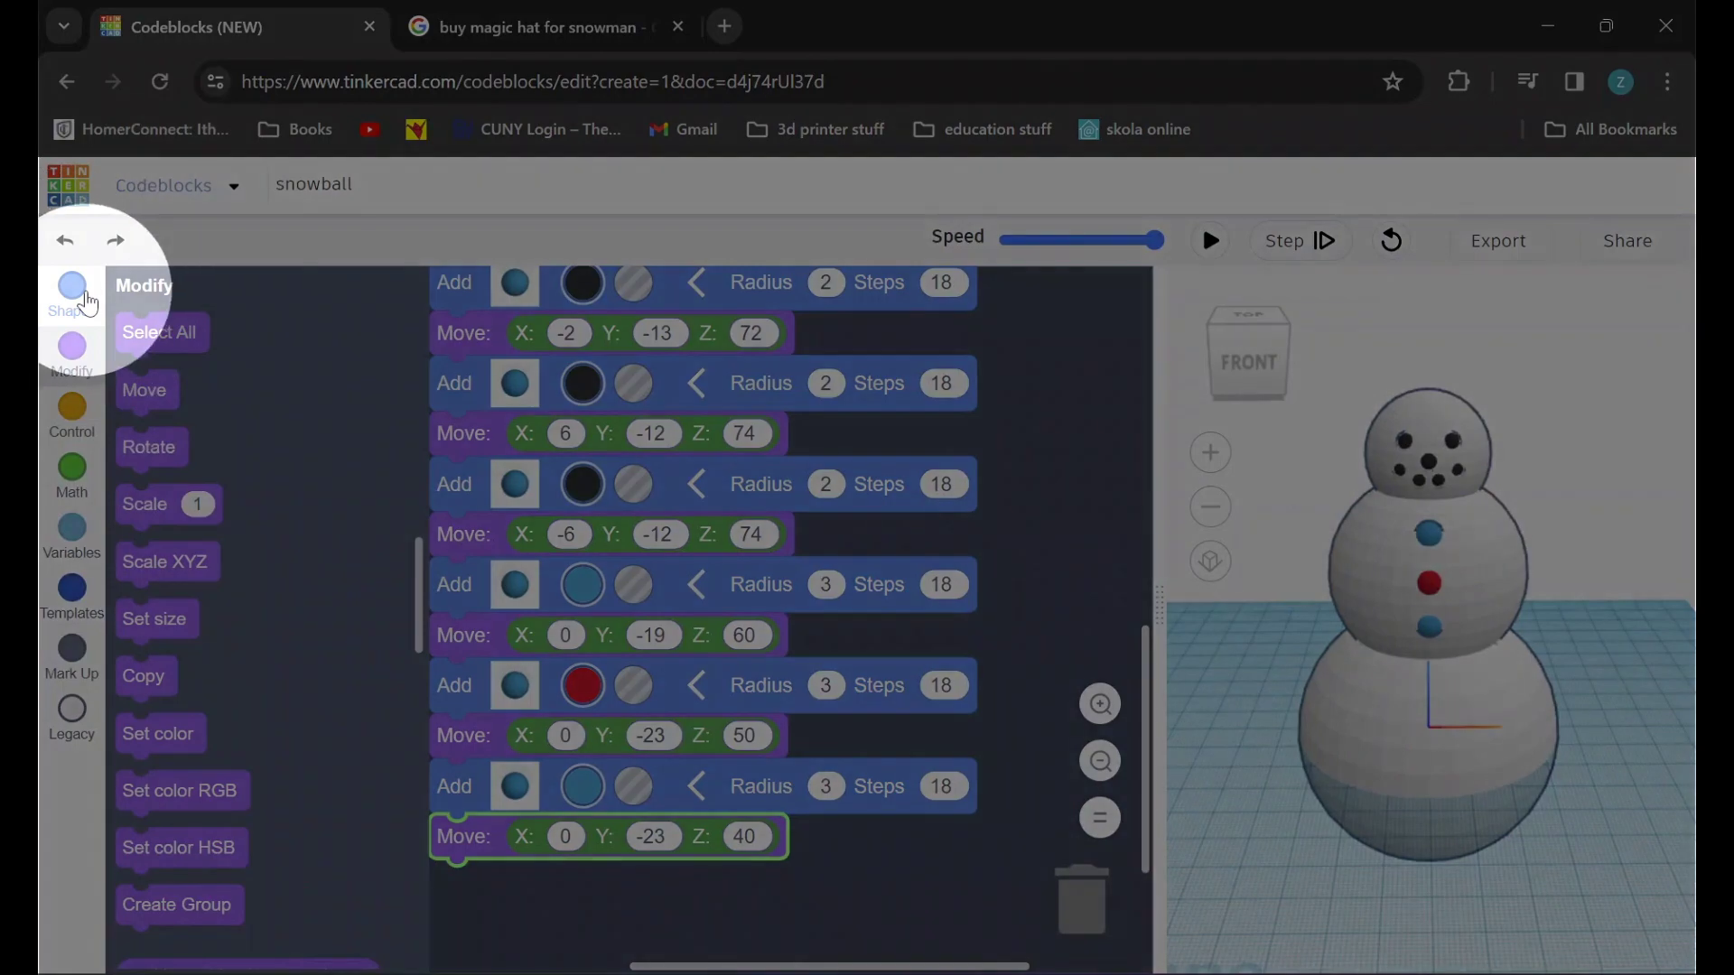
# Add a box at the end of the stack and set its width to 80, length to 80 and height to 40
pyautogui.click(76, 291)
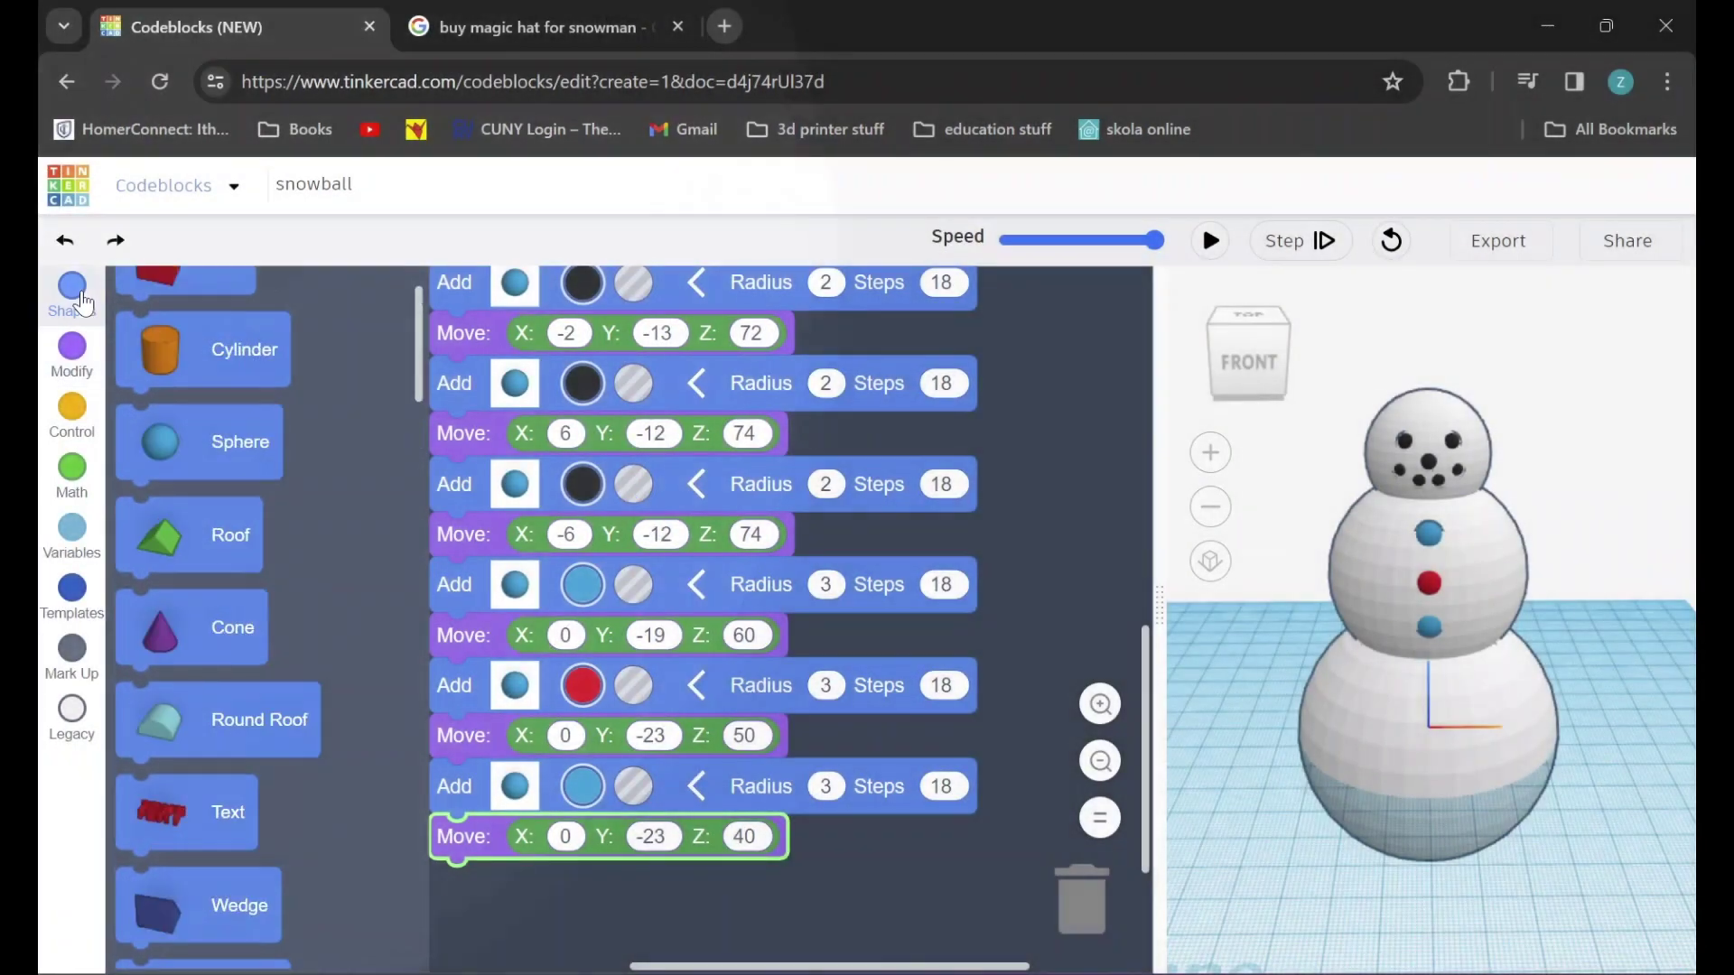
pyautogui.moveTo(155, 366); pyautogui.dragTo(478, 908)
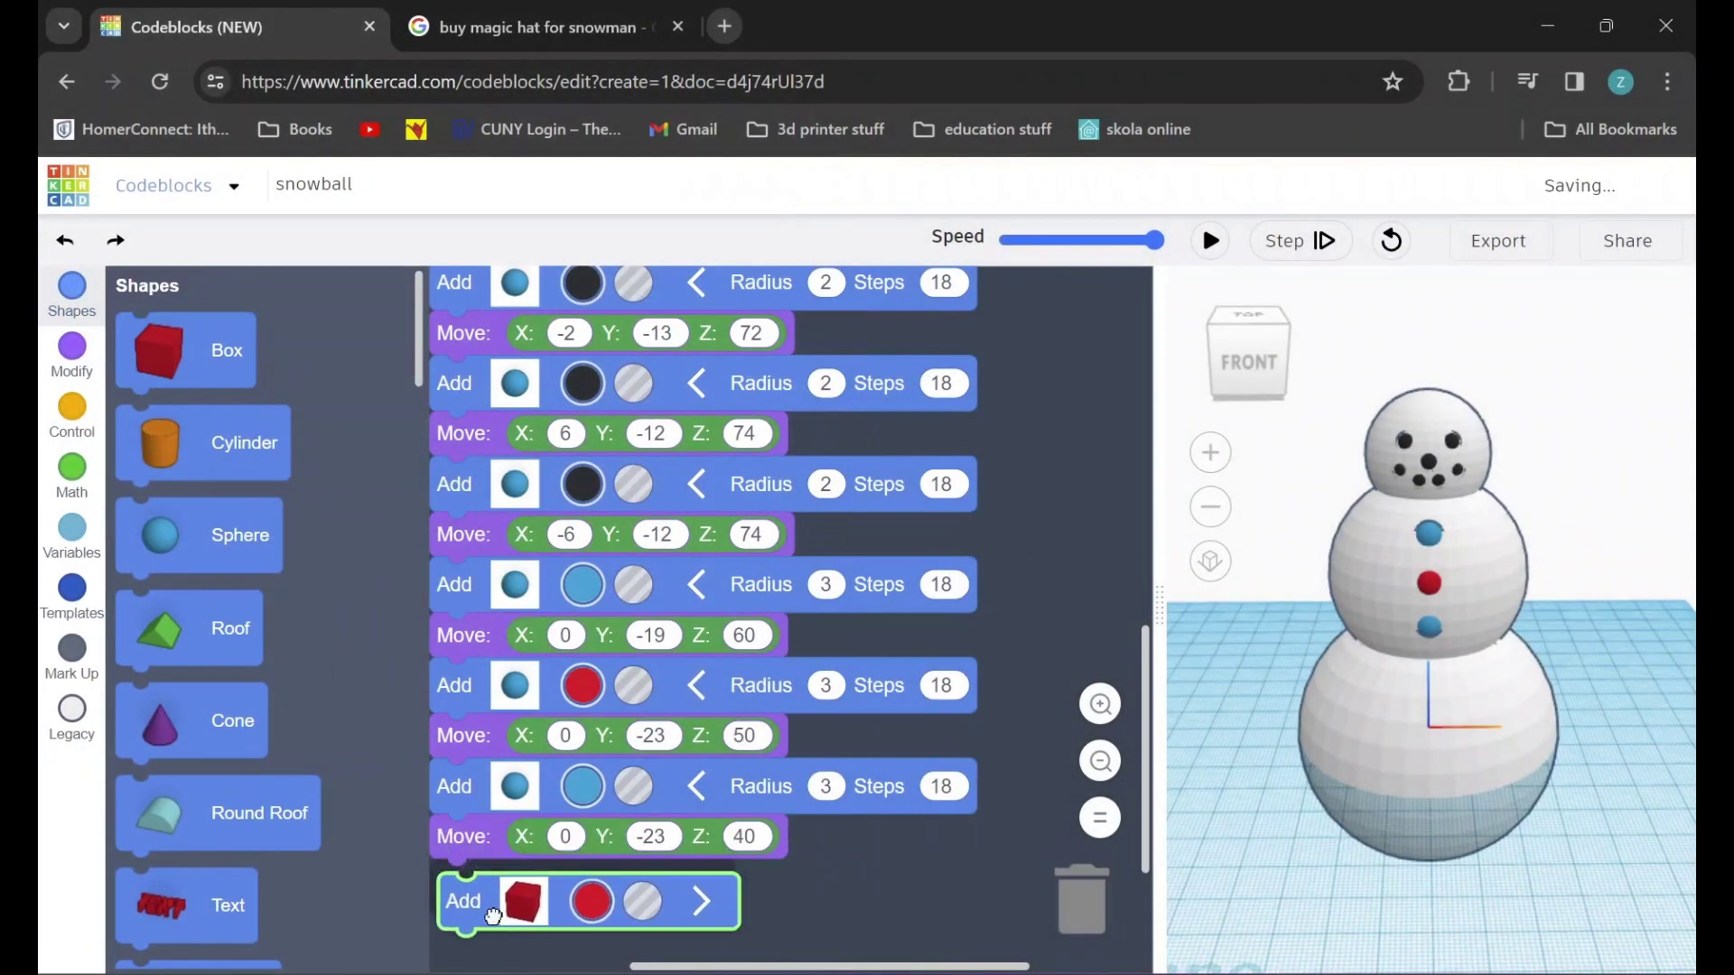
pyautogui.scroll(-3, 560, 840)
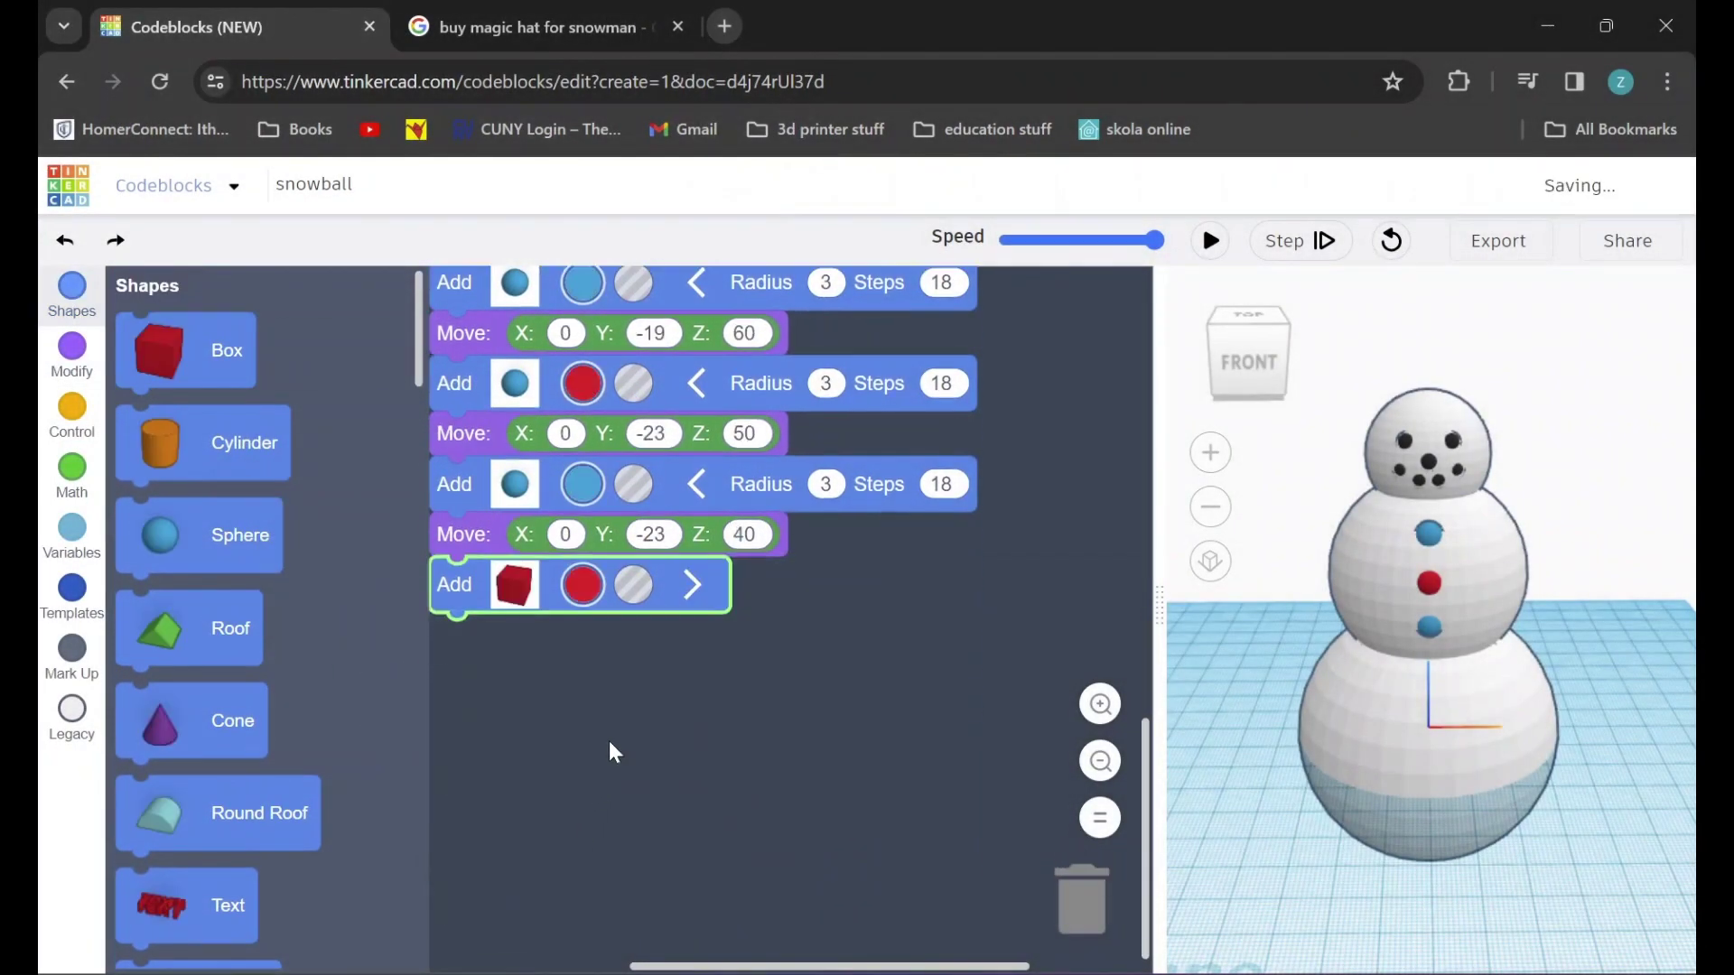
pyautogui.click(695, 584)
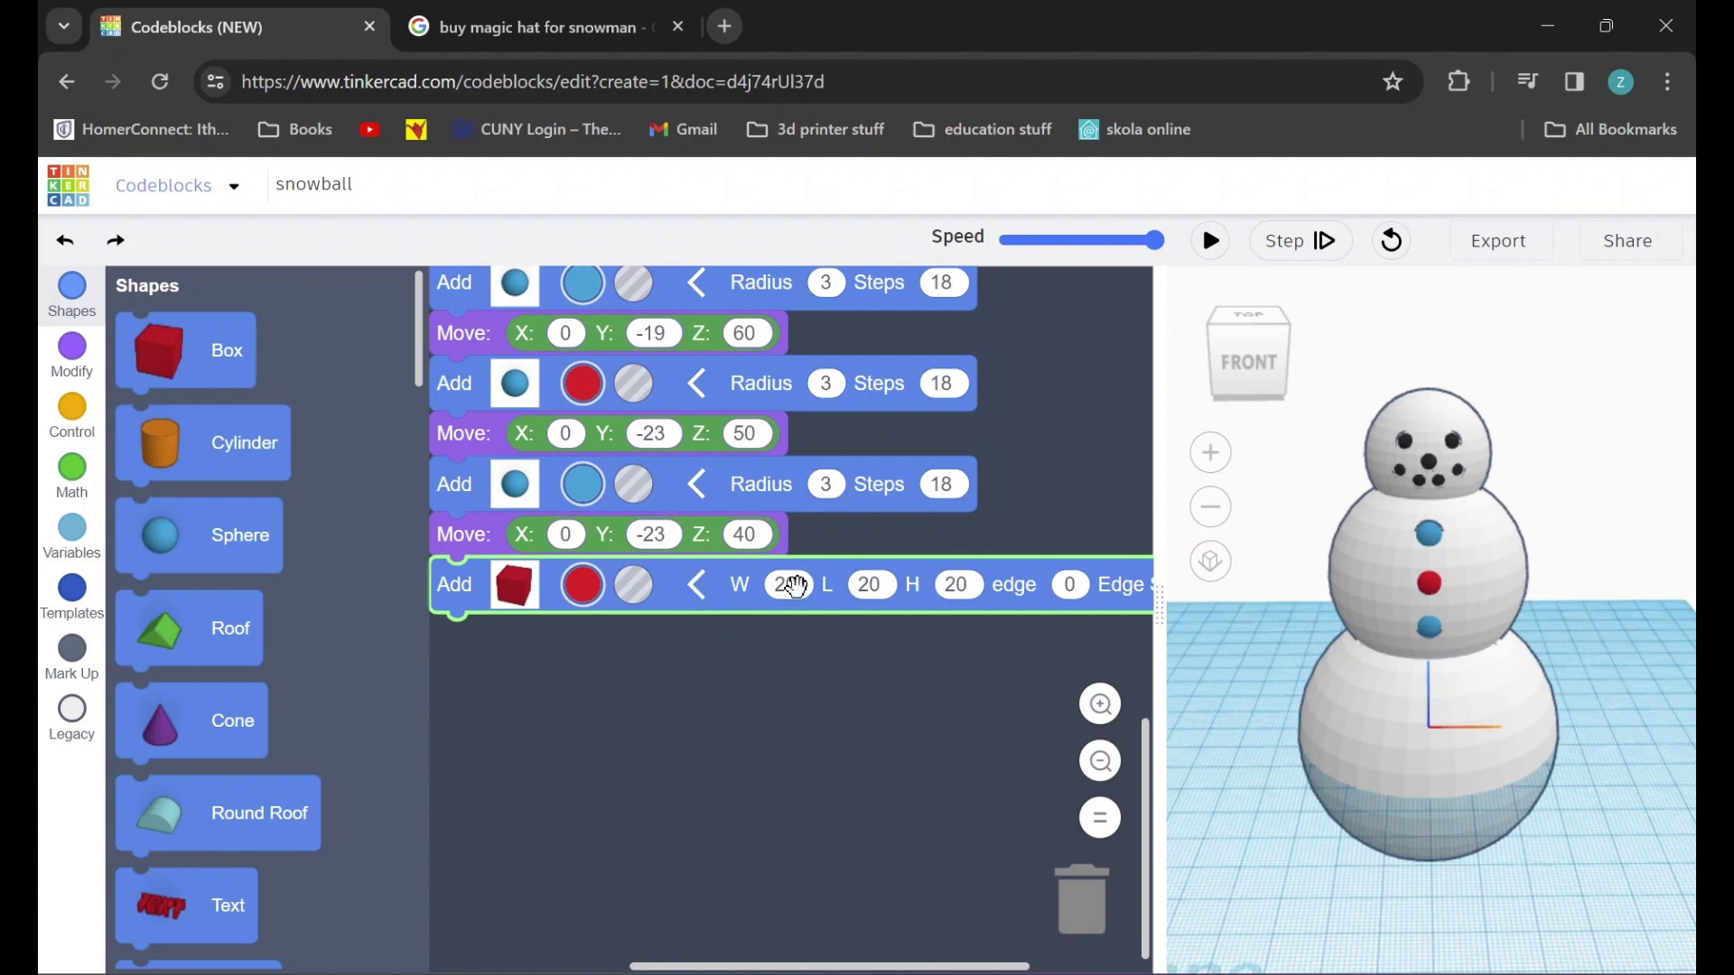
pyautogui.click(793, 586)
pyautogui.write('80')
pyautogui.press('Tab')
pyautogui.write('80')
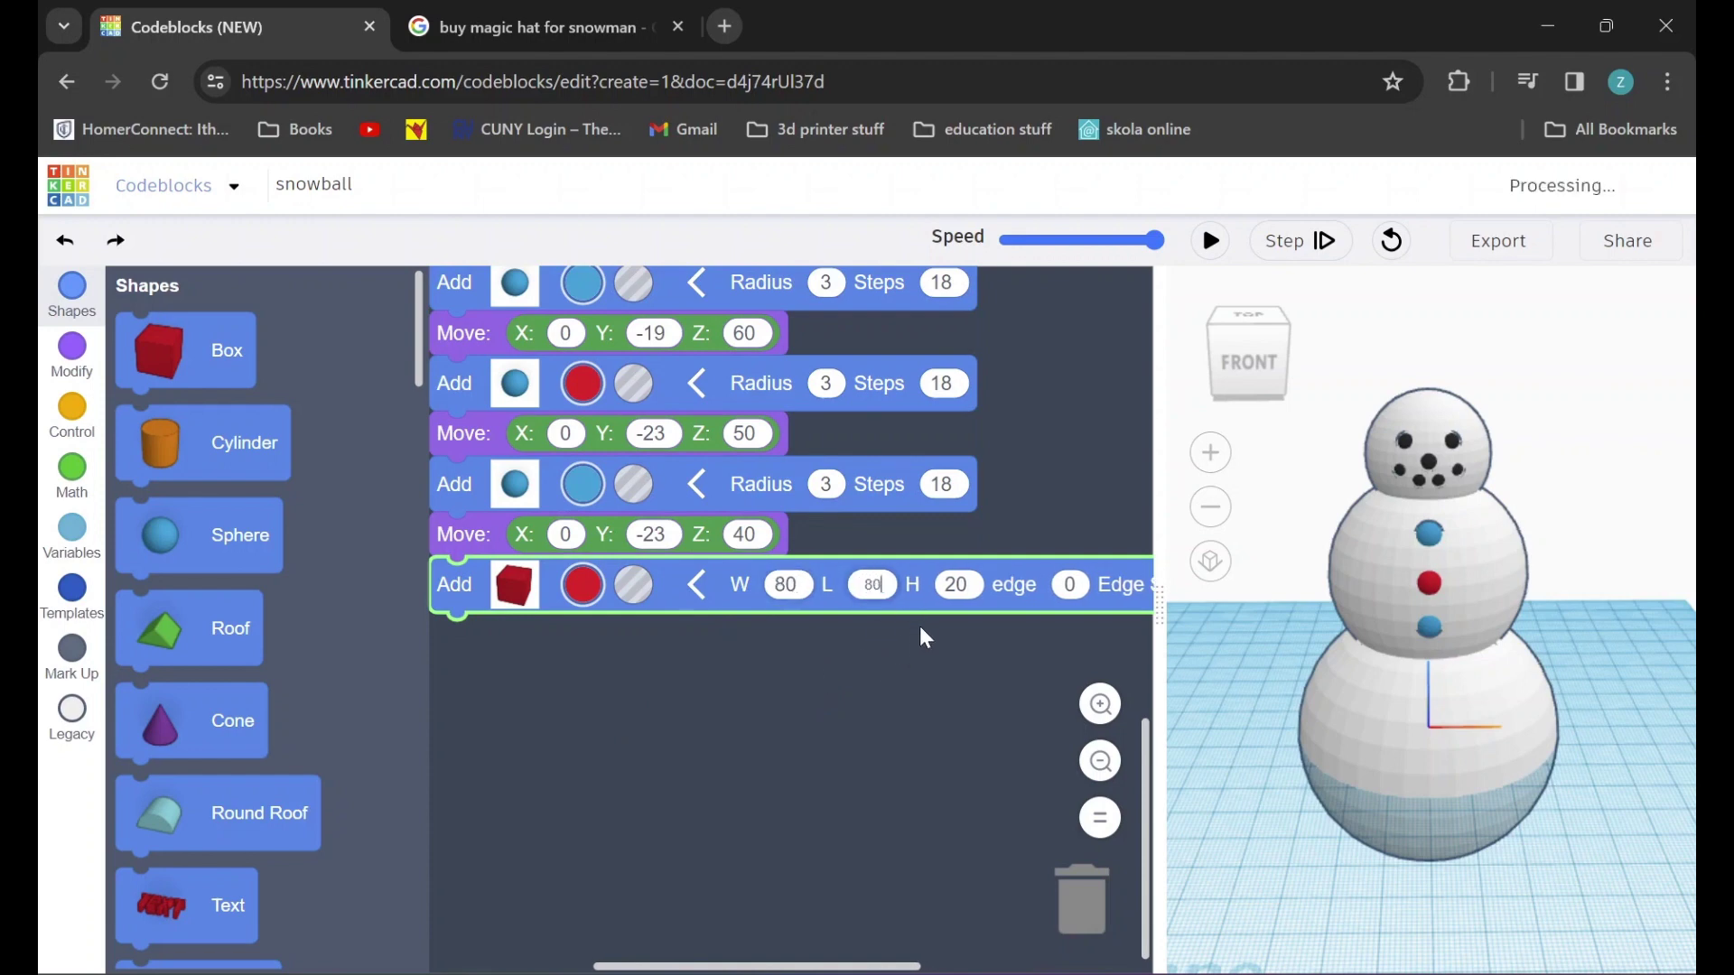
pyautogui.press('Tab')
pyautogui.write('40')
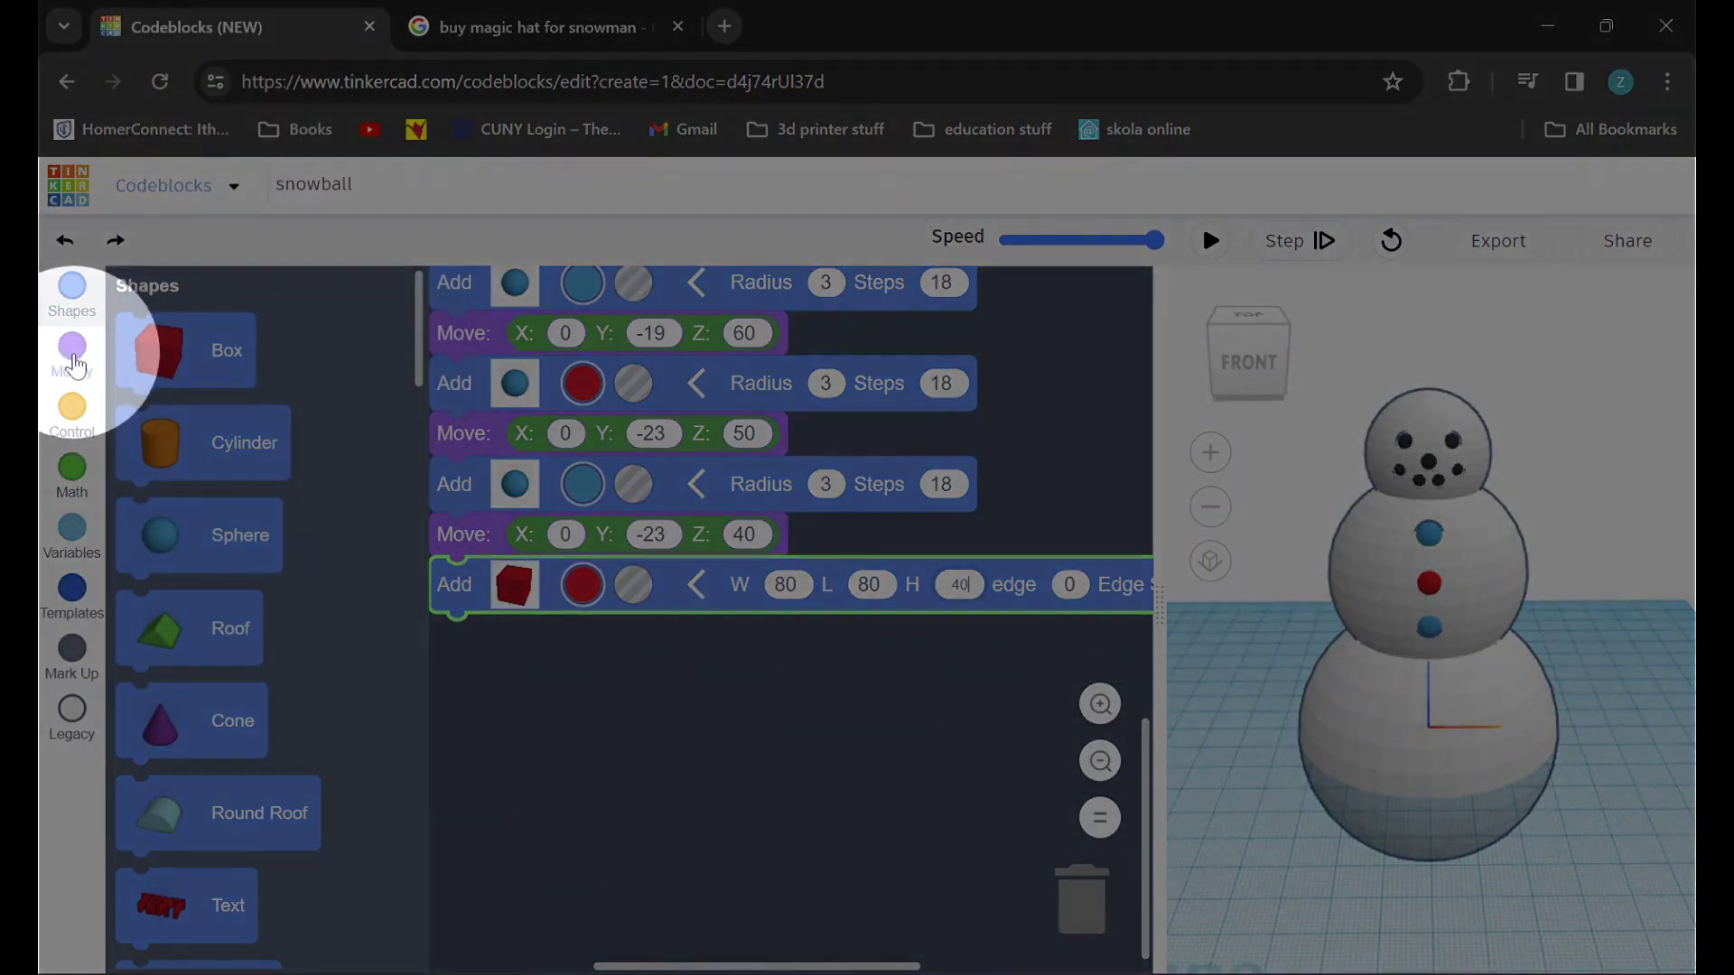
# Add a Move block below the box at the end of the stack and set its Z to -40
pyautogui.click(72, 348)
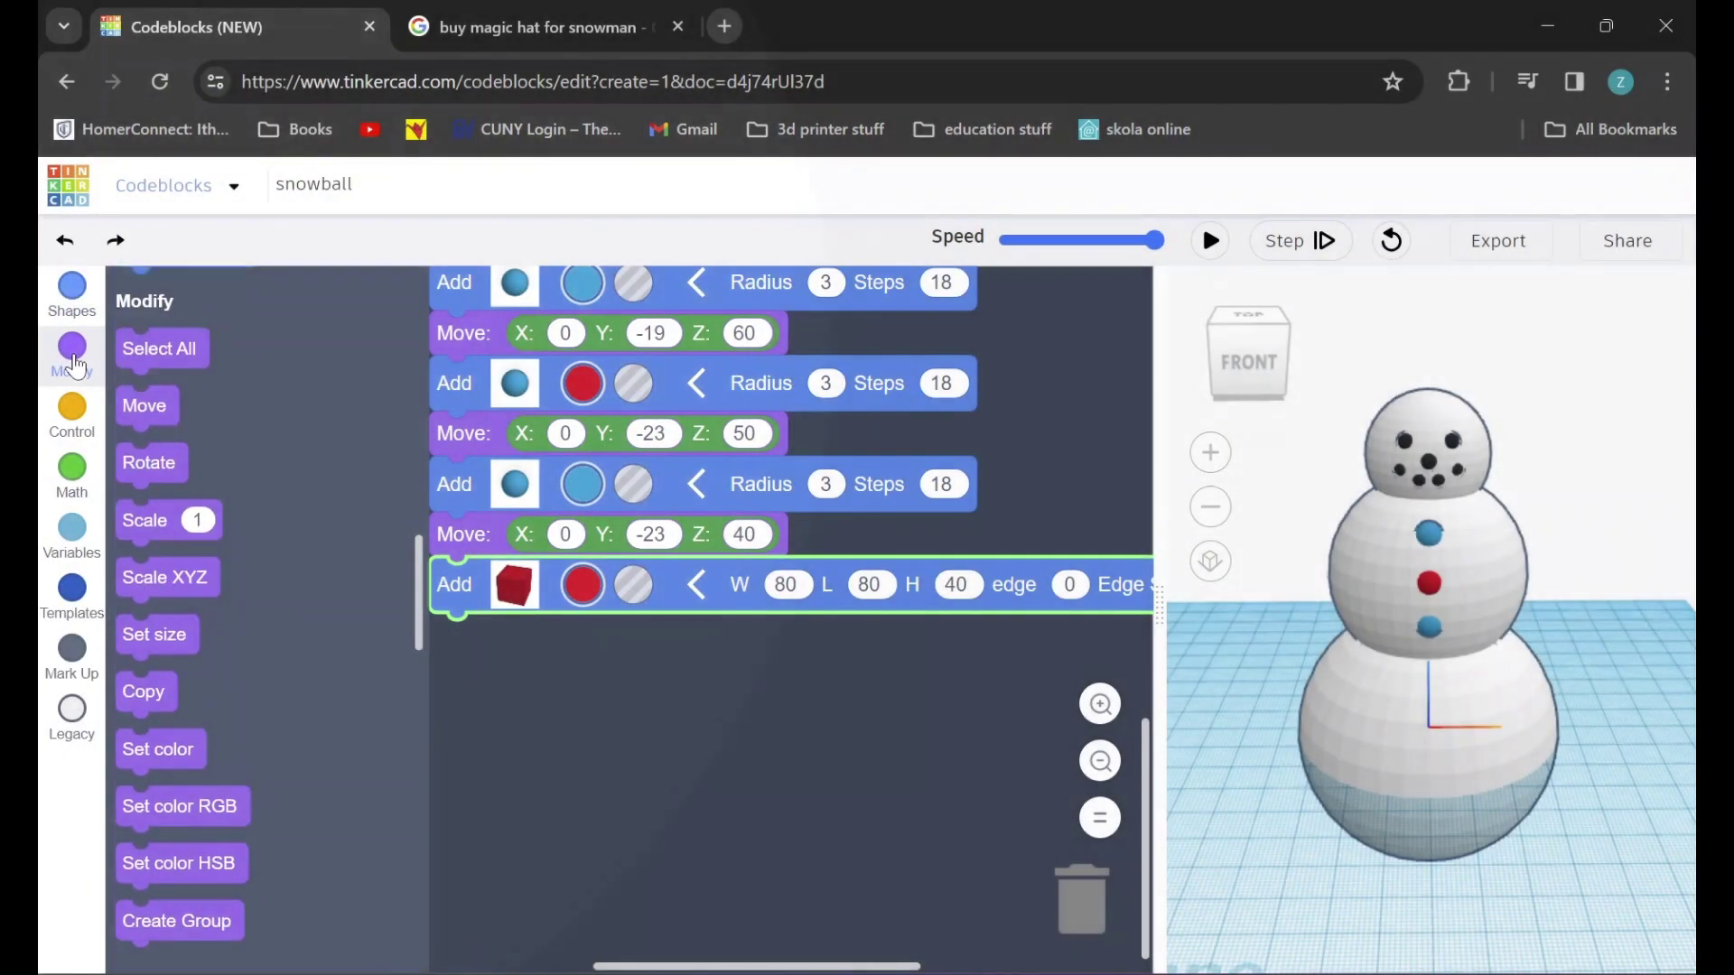
pyautogui.moveTo(151, 406); pyautogui.dragTo(467, 649)
pyautogui.click(725, 635)
pyautogui.press('BackSpace')
pyautogui.write('-40')
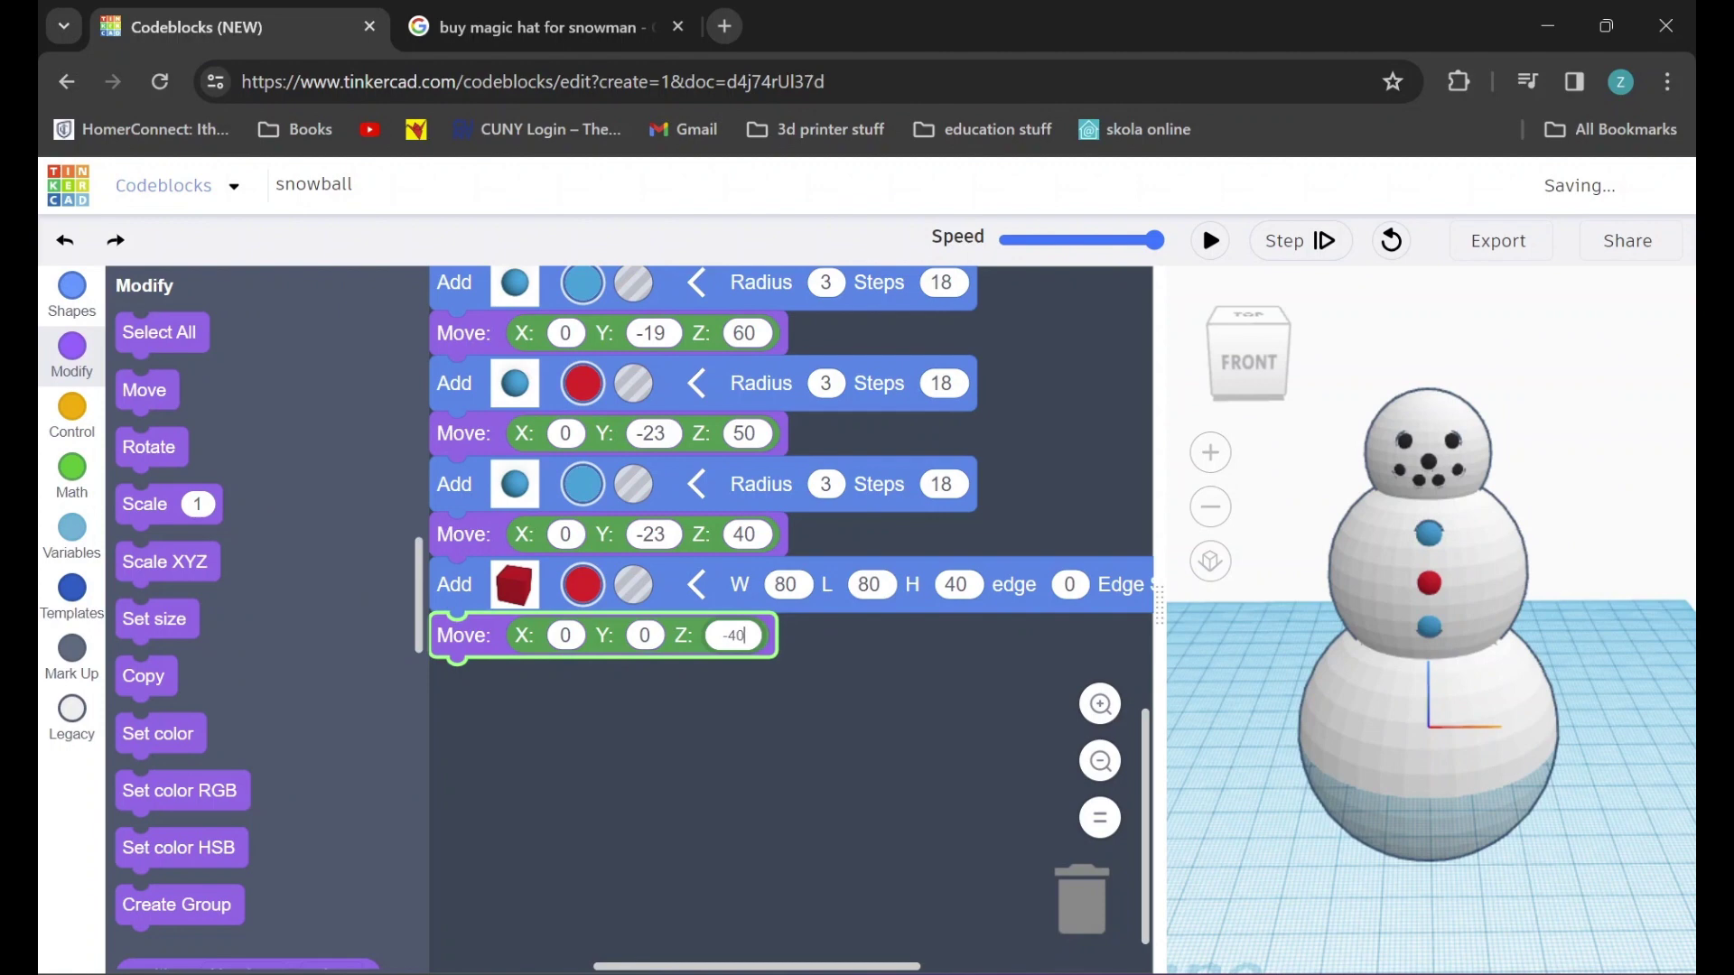
pyautogui.press('Return')
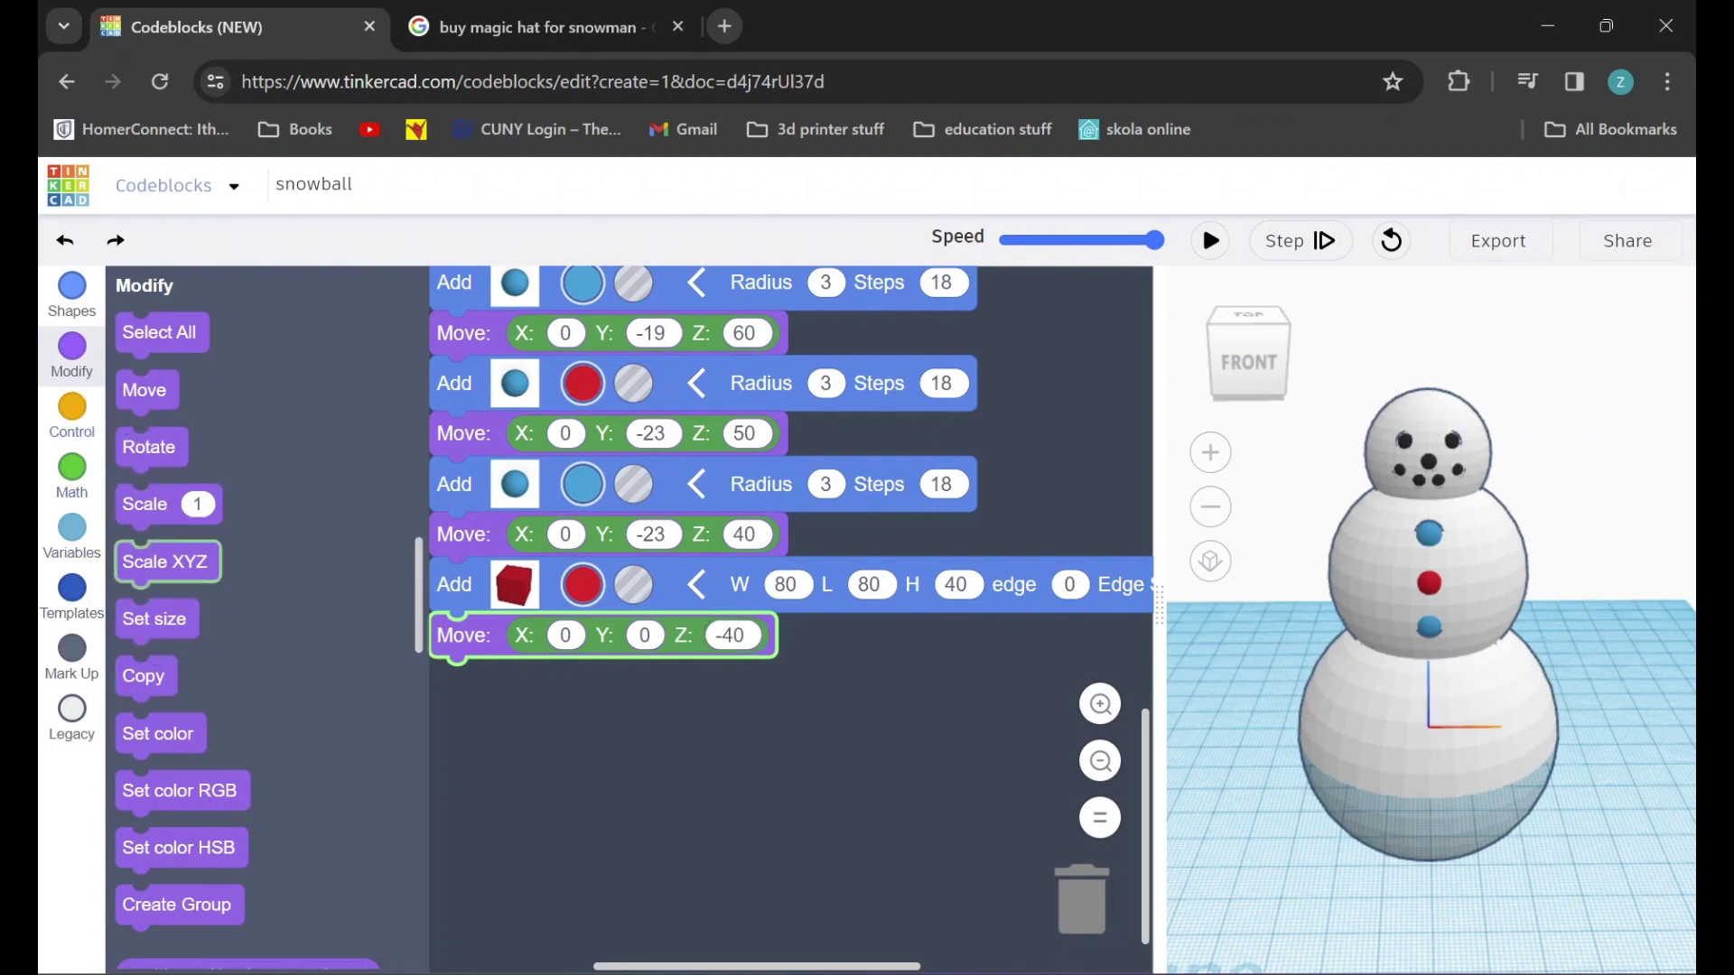
# Append a multicolor Create Group block after the box's Move block and run the code
pyautogui.moveTo(186, 911); pyautogui.dragTo(494, 679)
pyautogui.click(1215, 242)
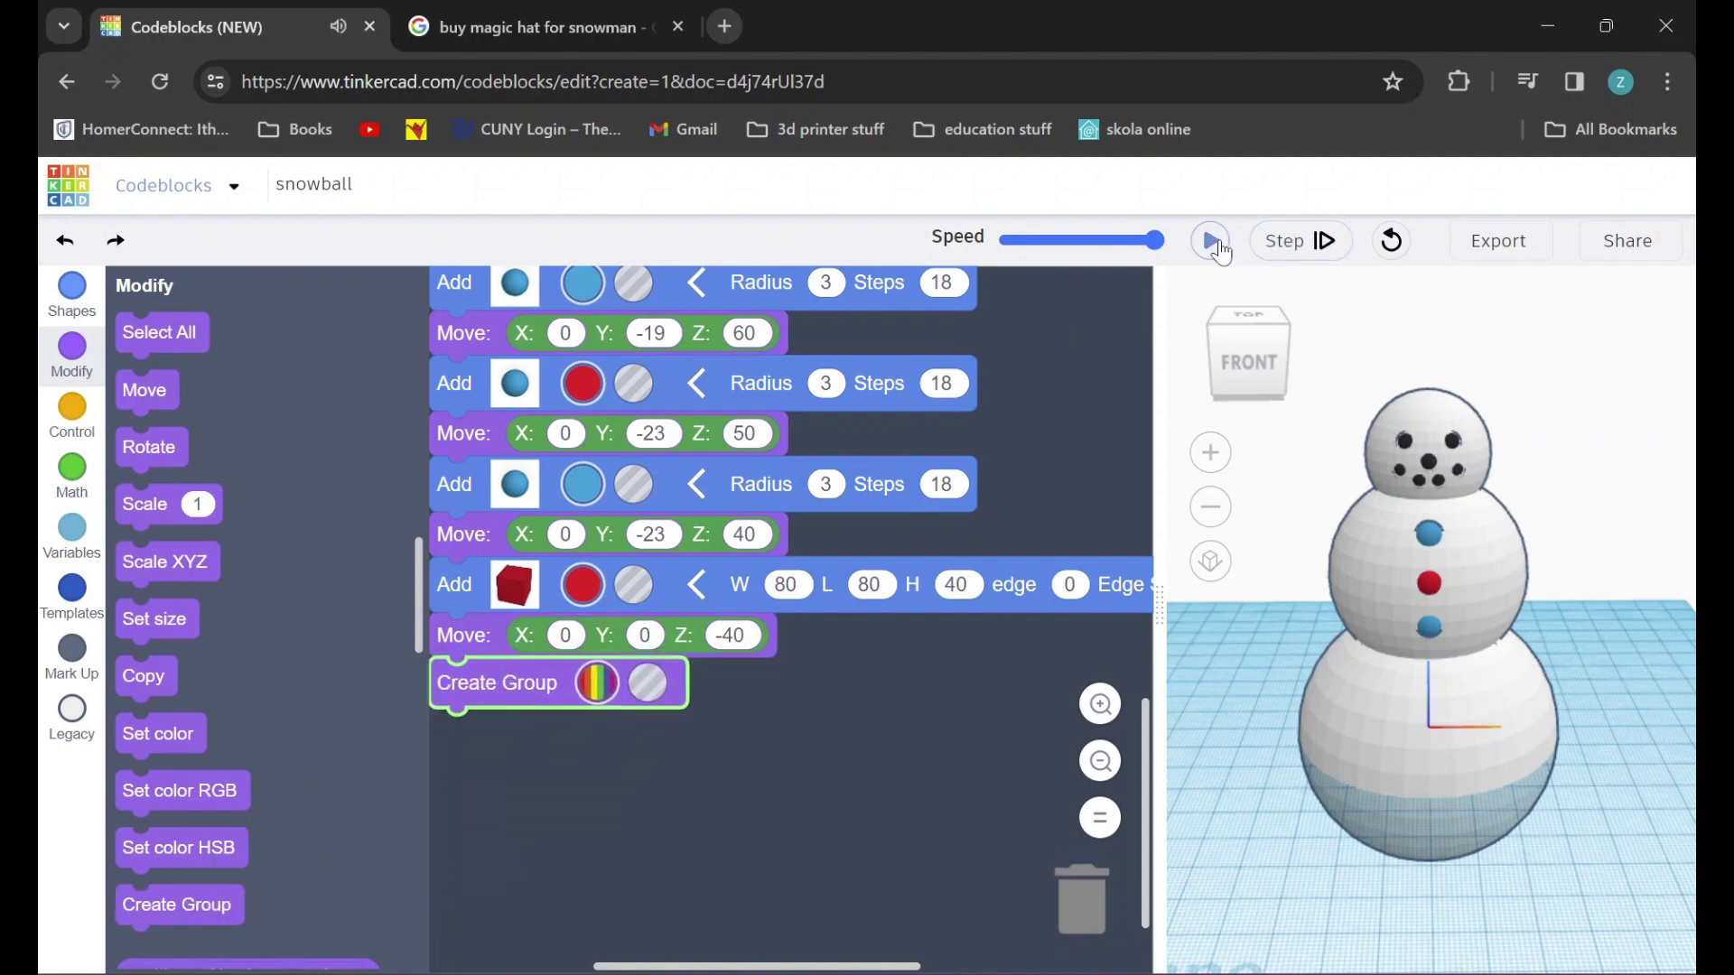
pyautogui.click(1215, 242)
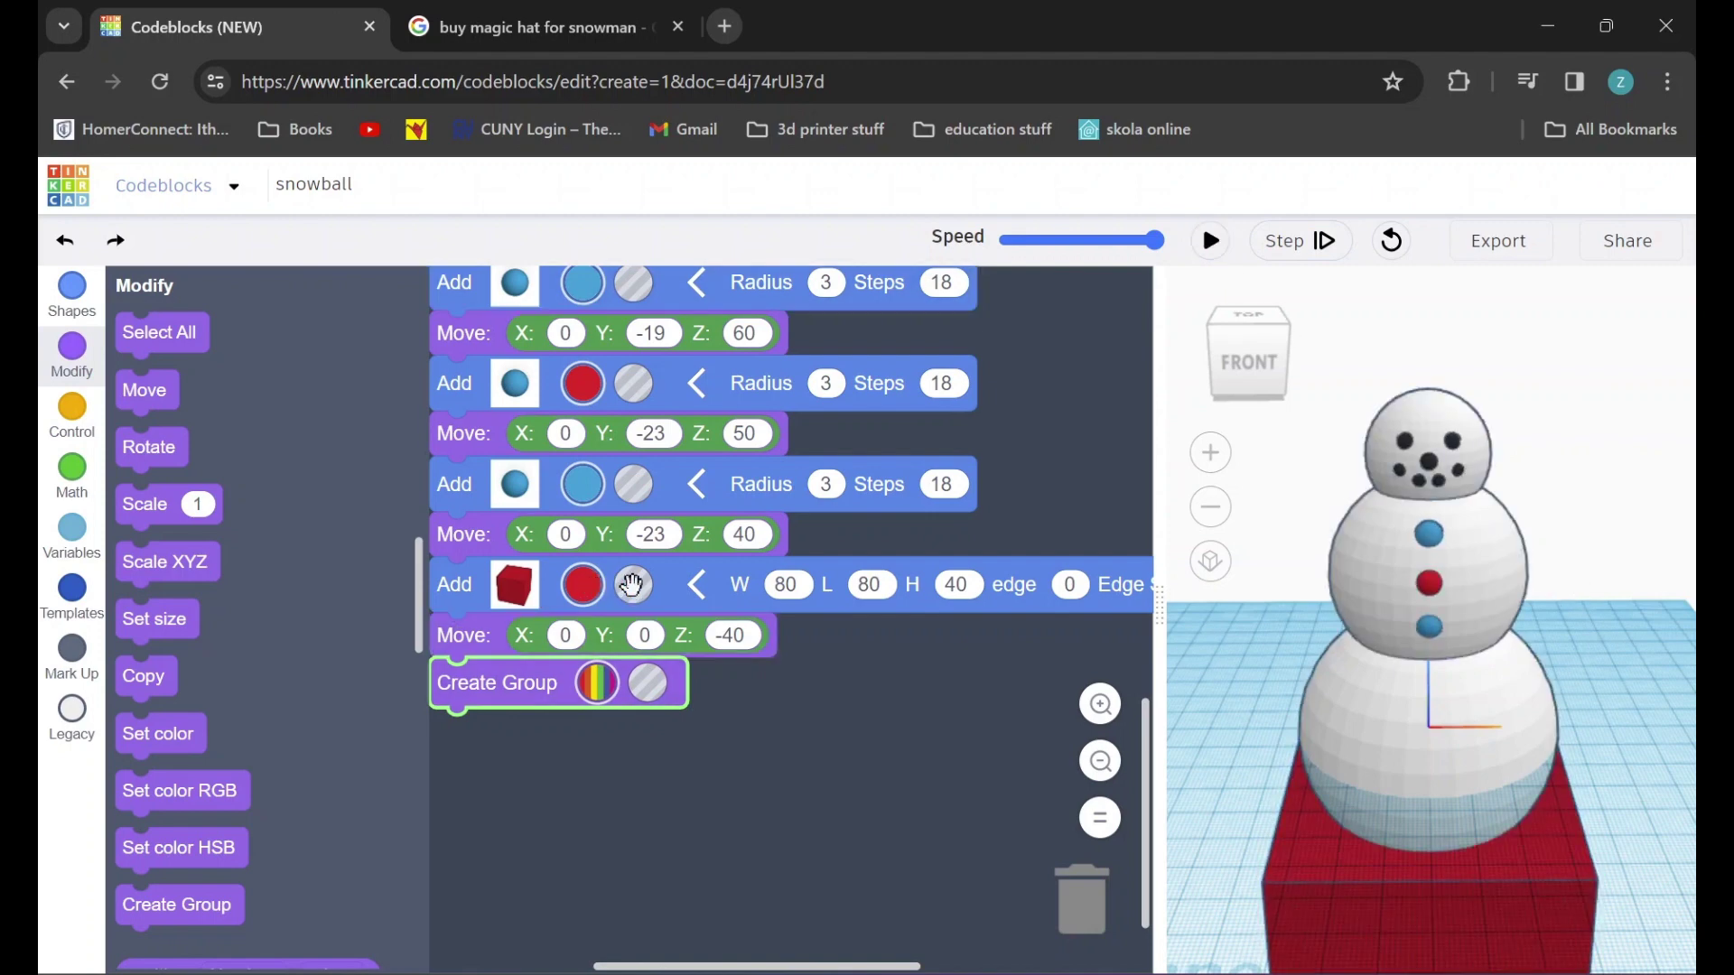
# Turn the box below the snowman into a hole and rerun the code to cut the group with it
pyautogui.click(634, 587)
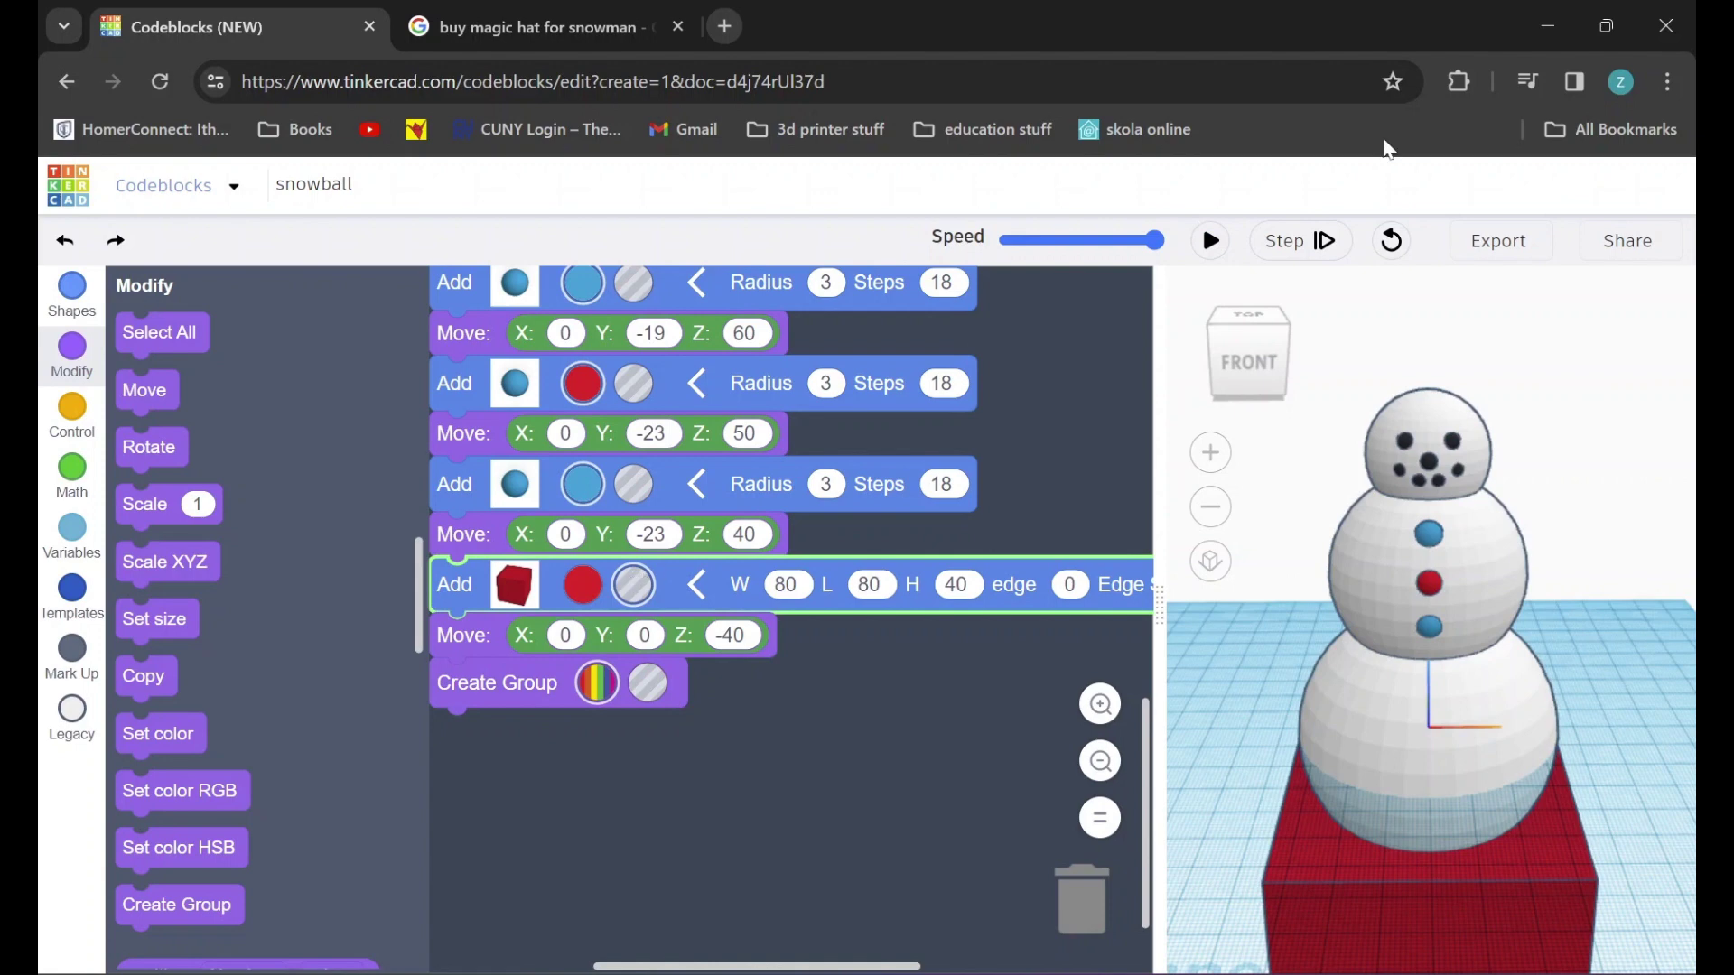
pyautogui.click(1210, 240)
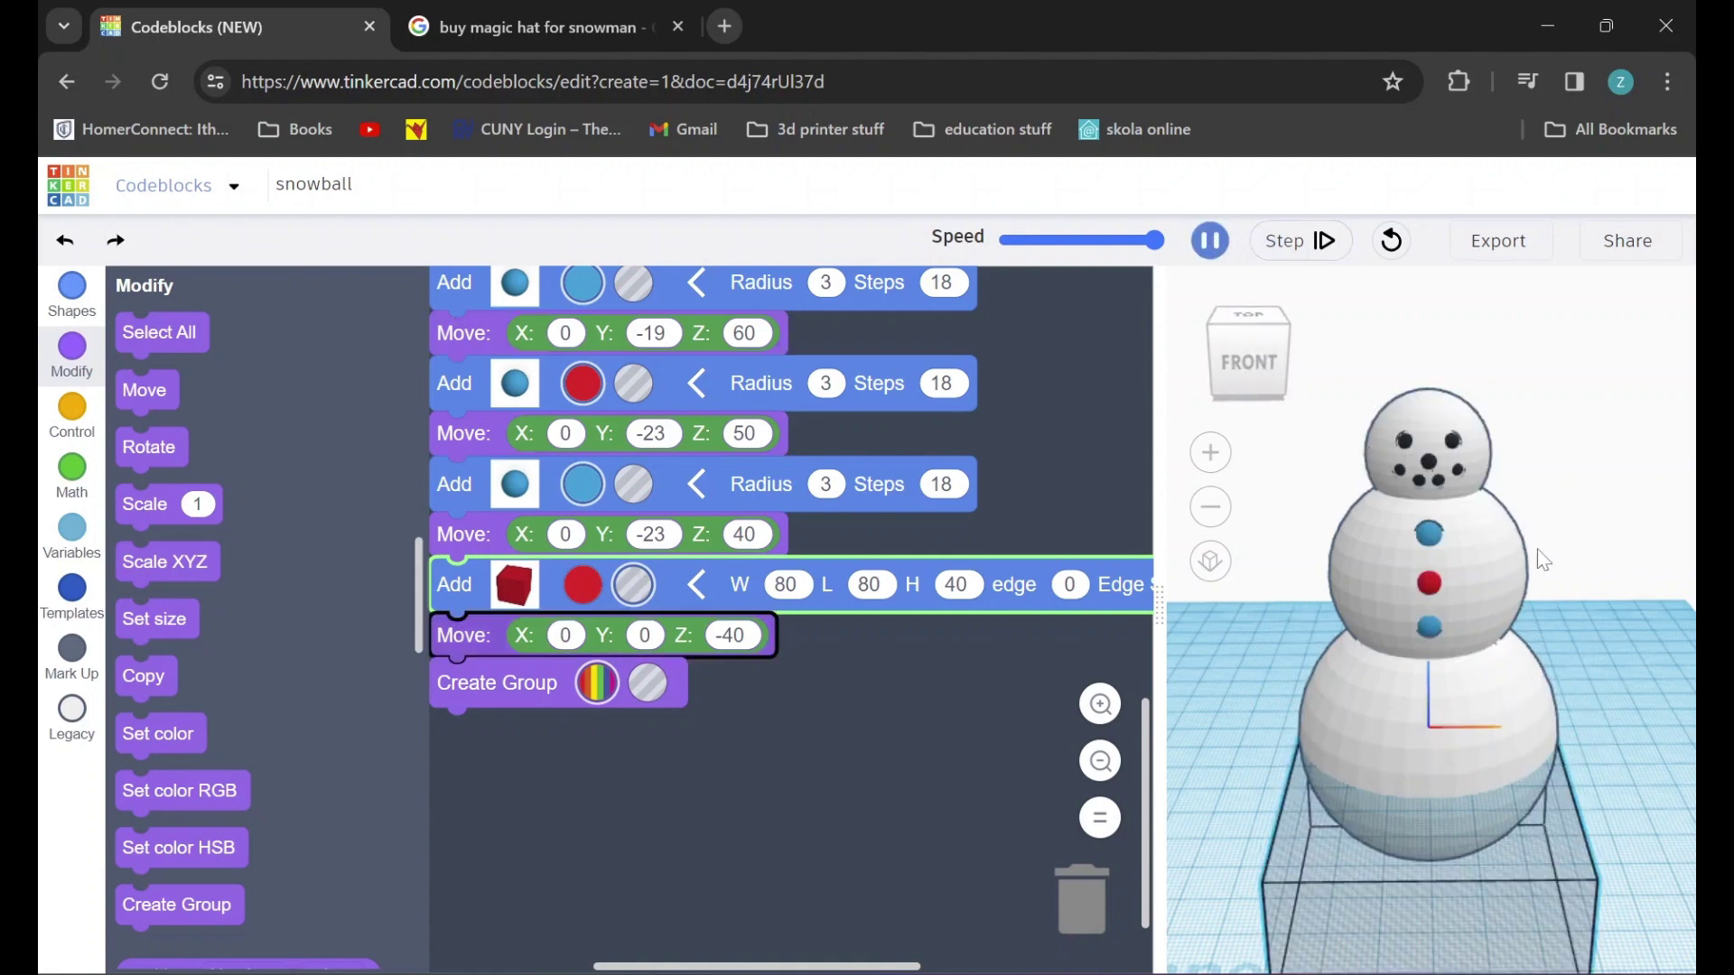
pyautogui.click(954, 750)
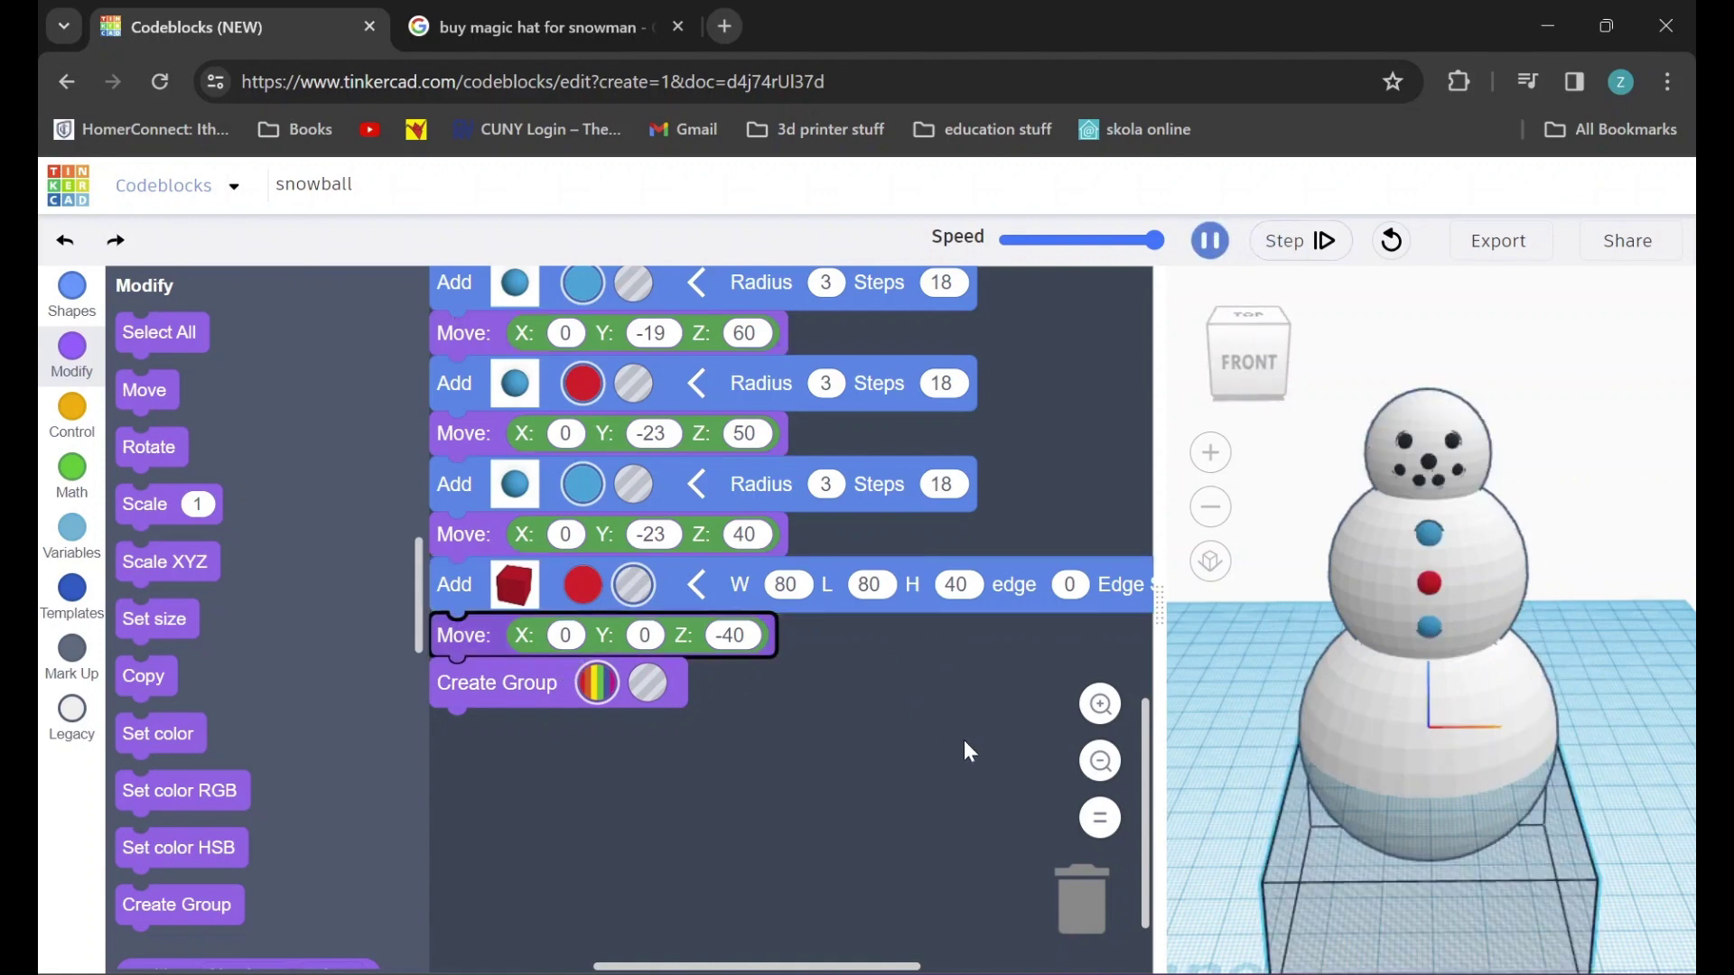
pyautogui.click(1312, 241)
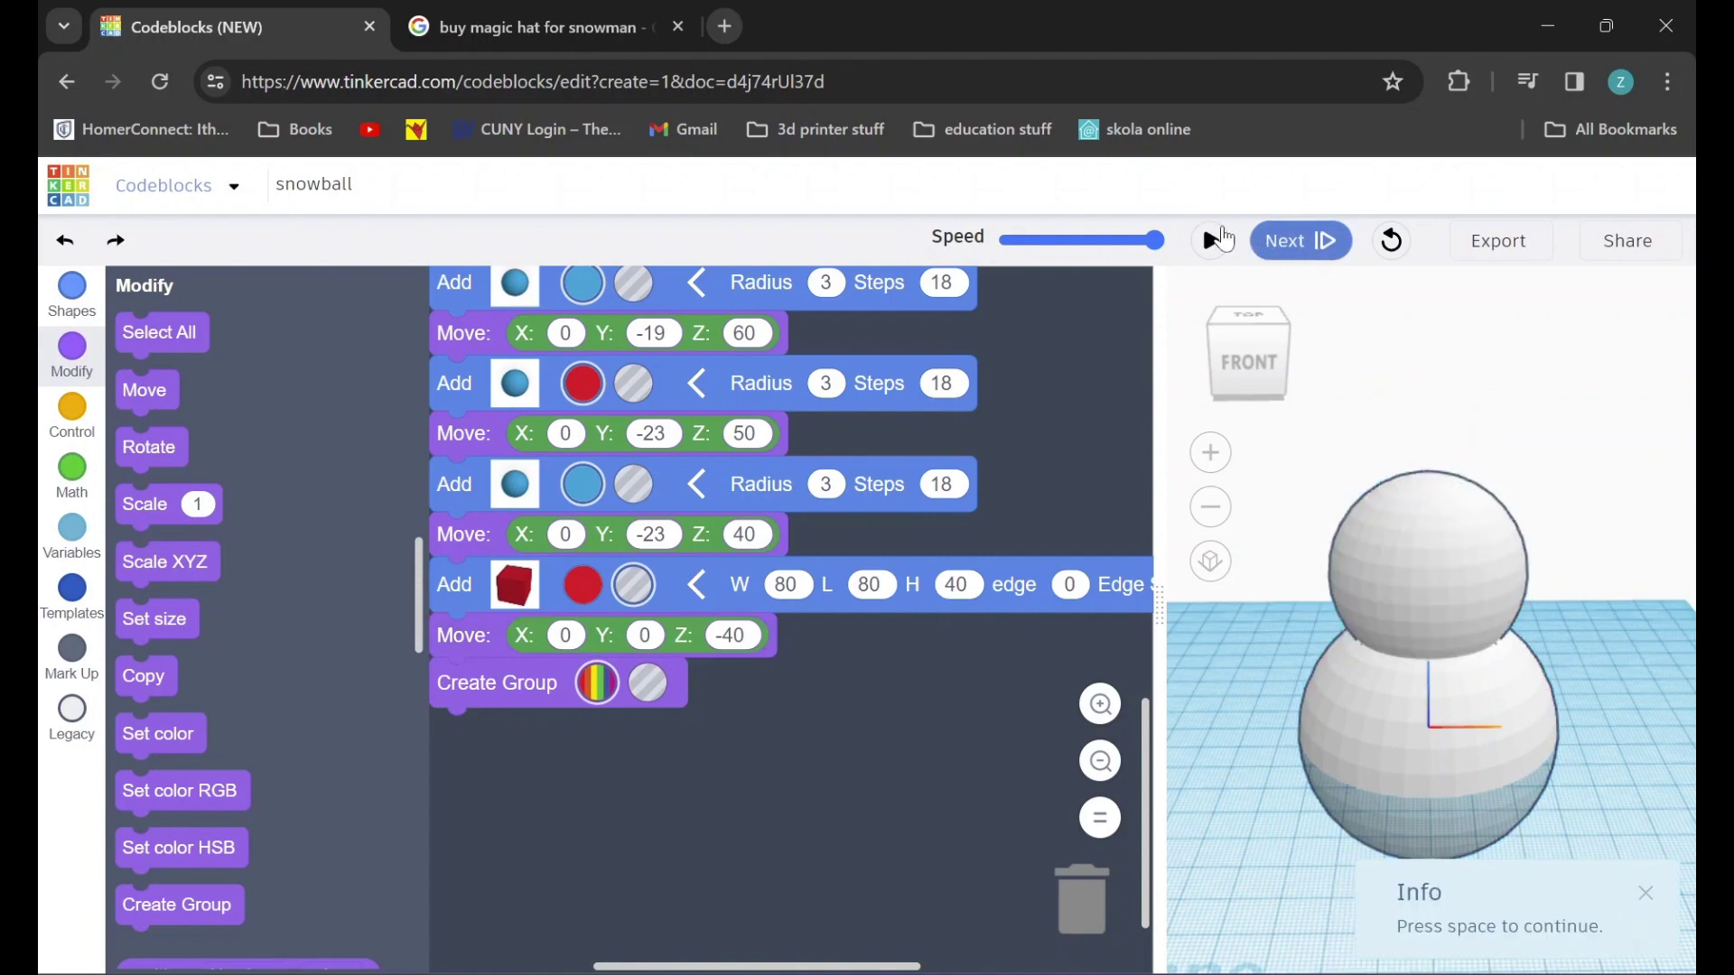
pyautogui.click(1210, 245)
pyautogui.moveTo(1599, 746); pyautogui.dragTo(1516, 701, button='right')
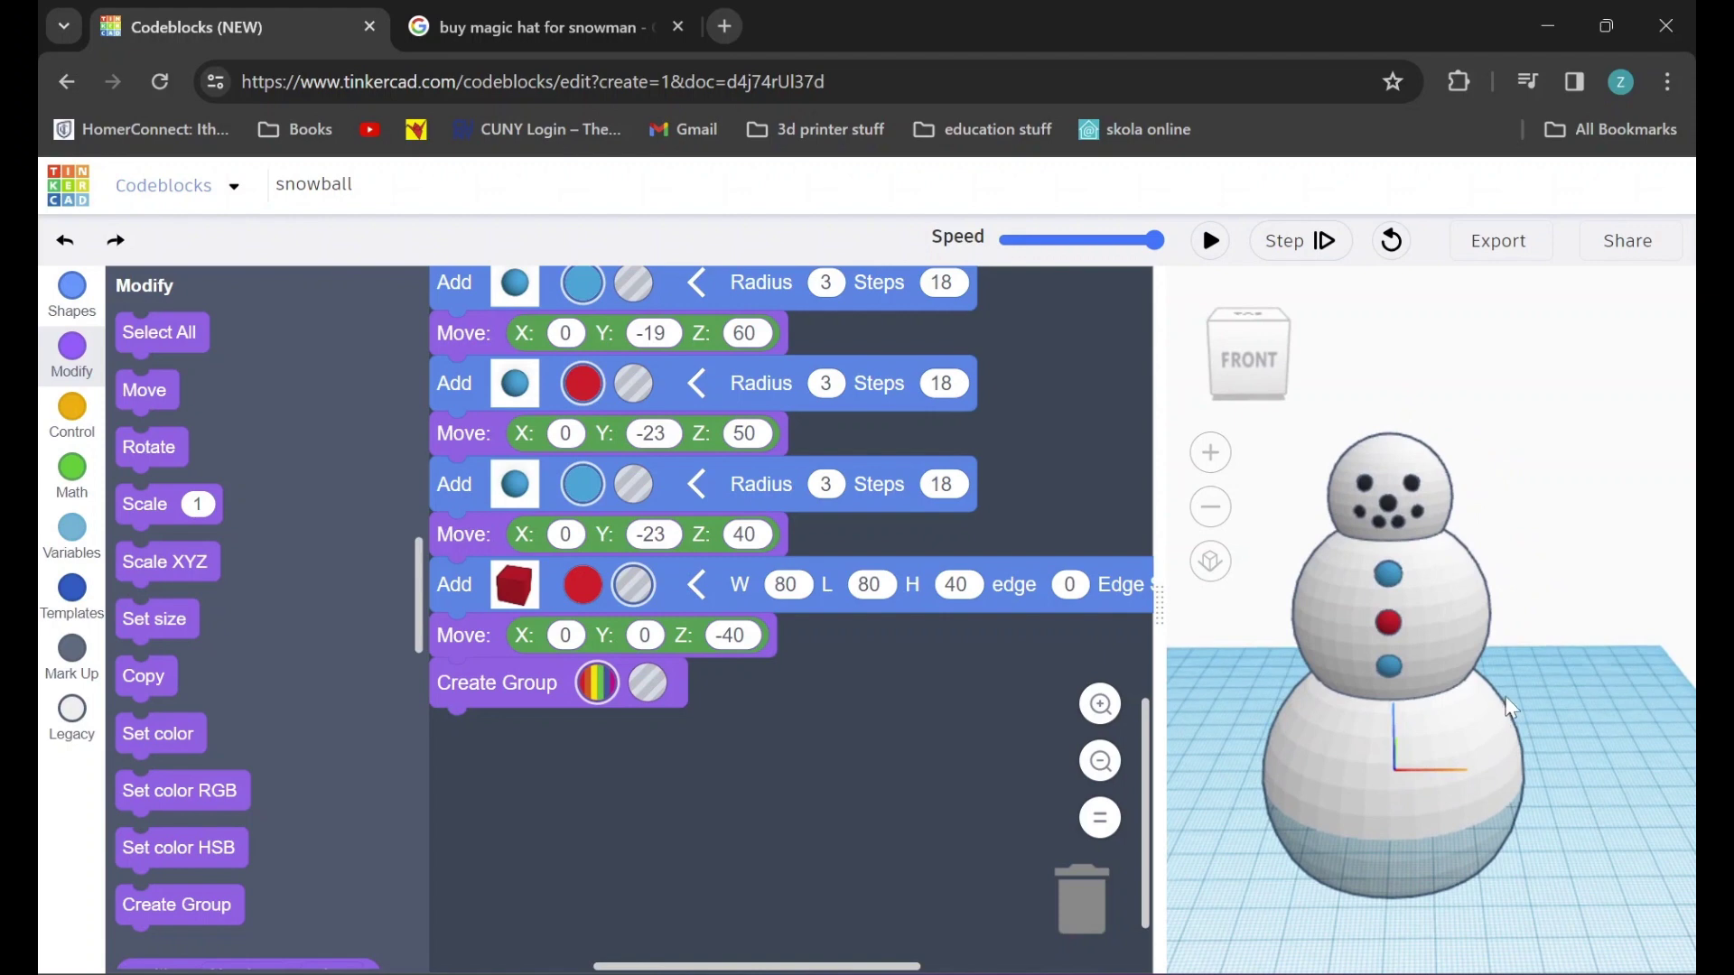
pyautogui.scroll(-3, 1644, 656)
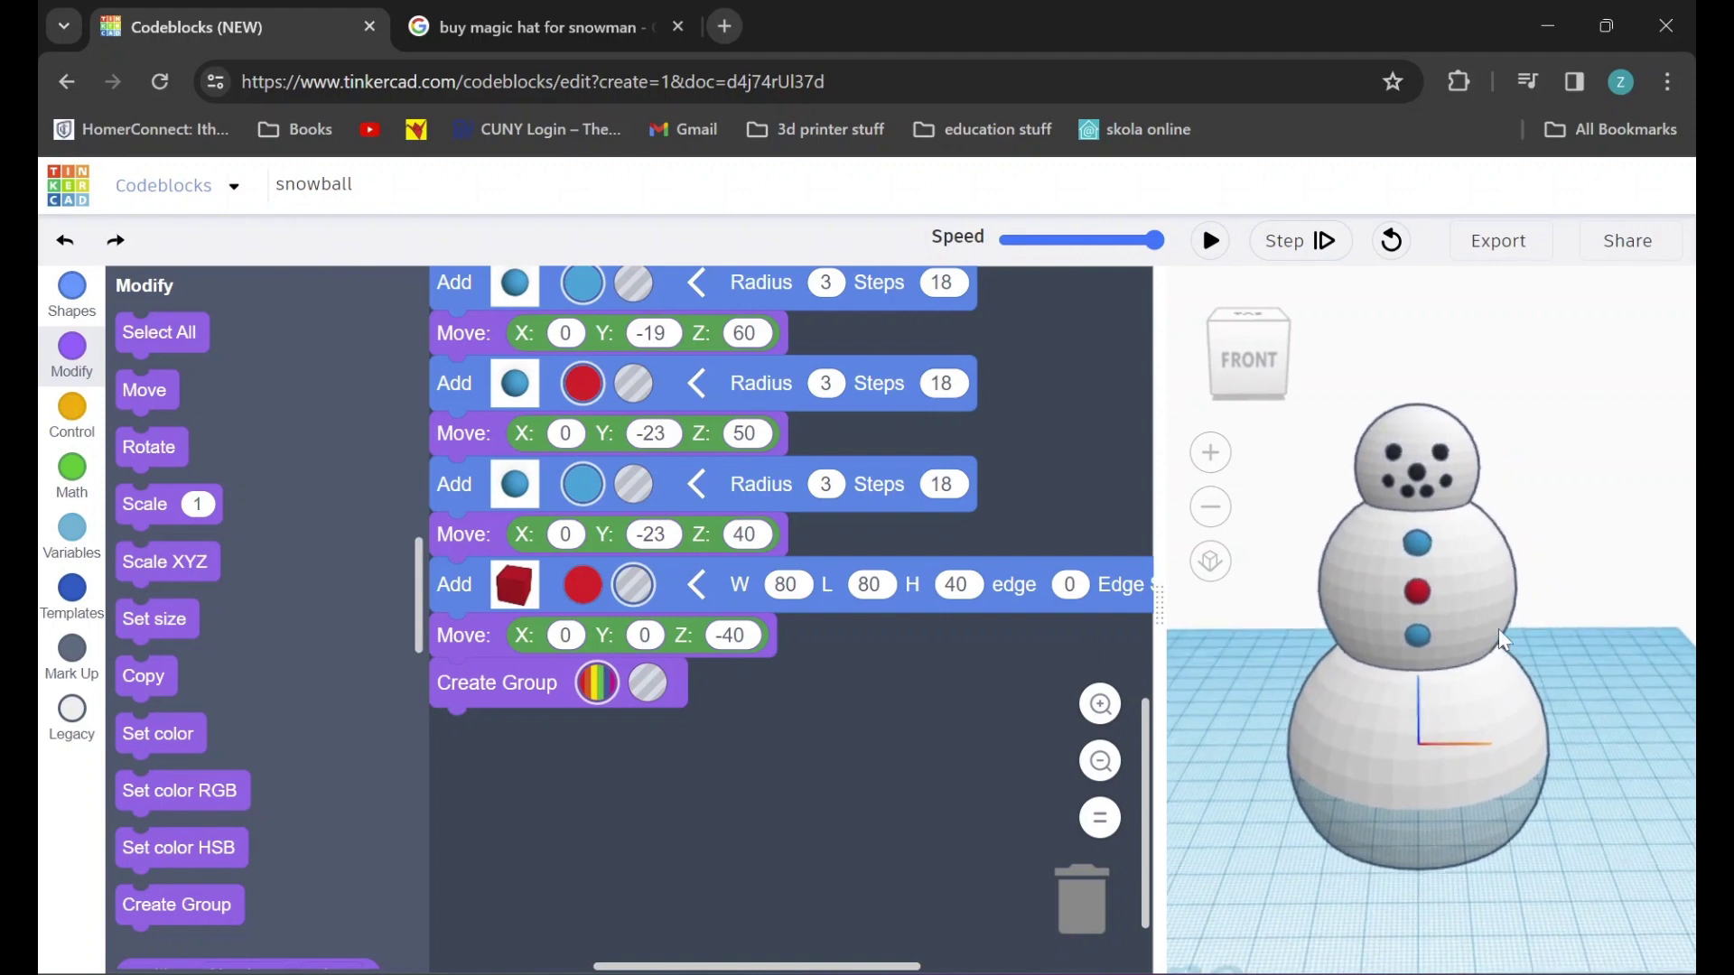